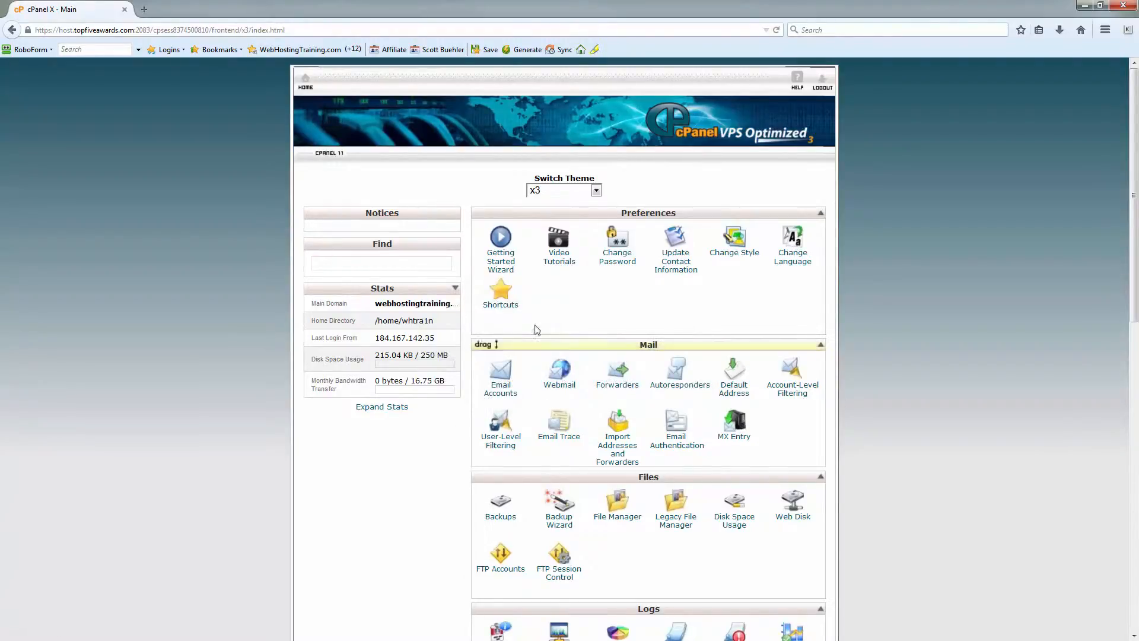
# Step: Open wordpress.org in a new browser tab and go to the WordPress 4.1 download page
pyautogui.click(144, 10)
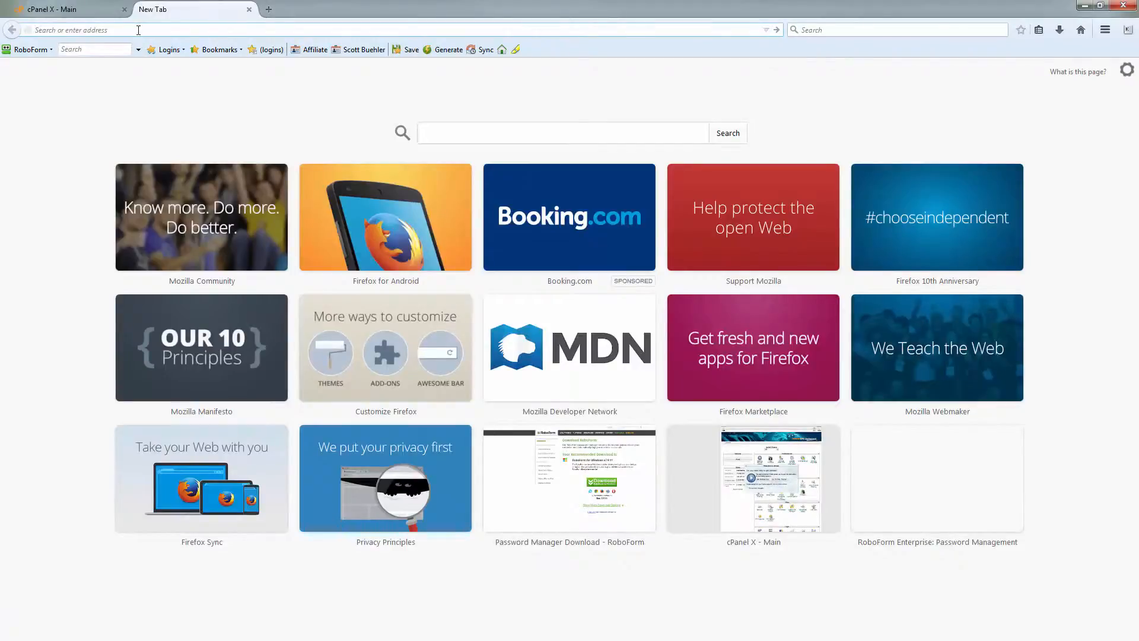
pyautogui.write('wordpress.org')
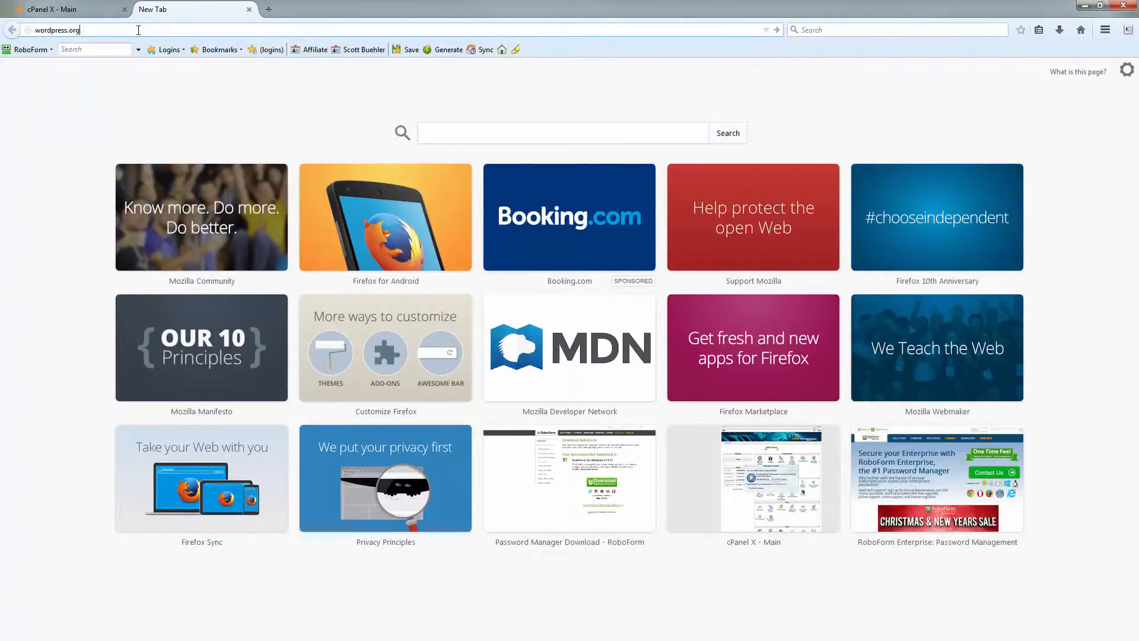
pyautogui.press('Return')
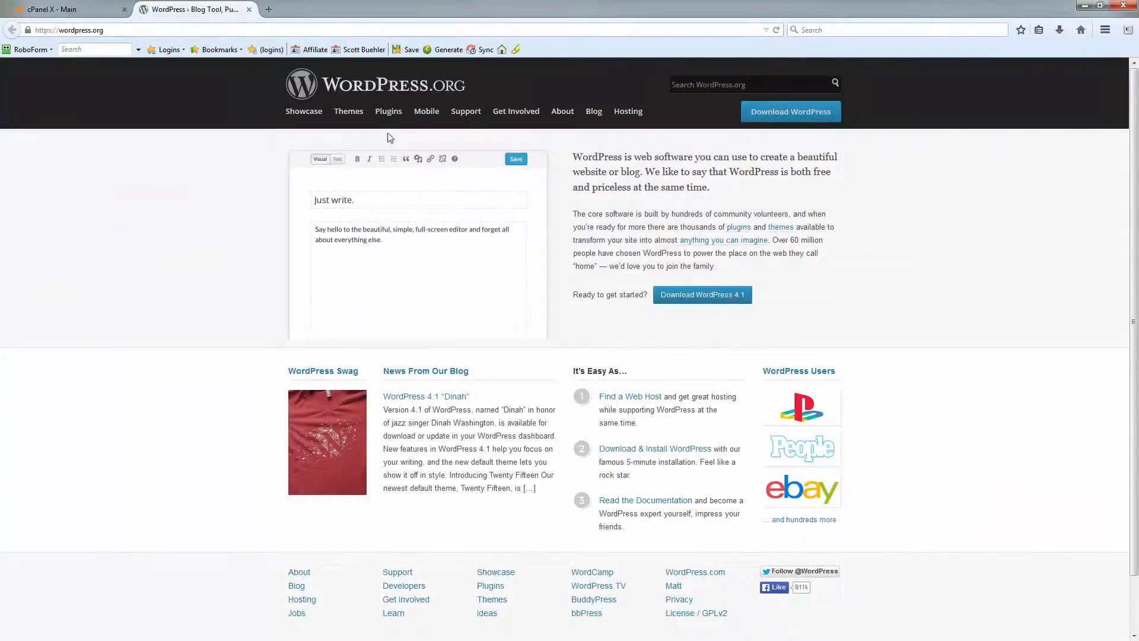
pyautogui.click(702, 302)
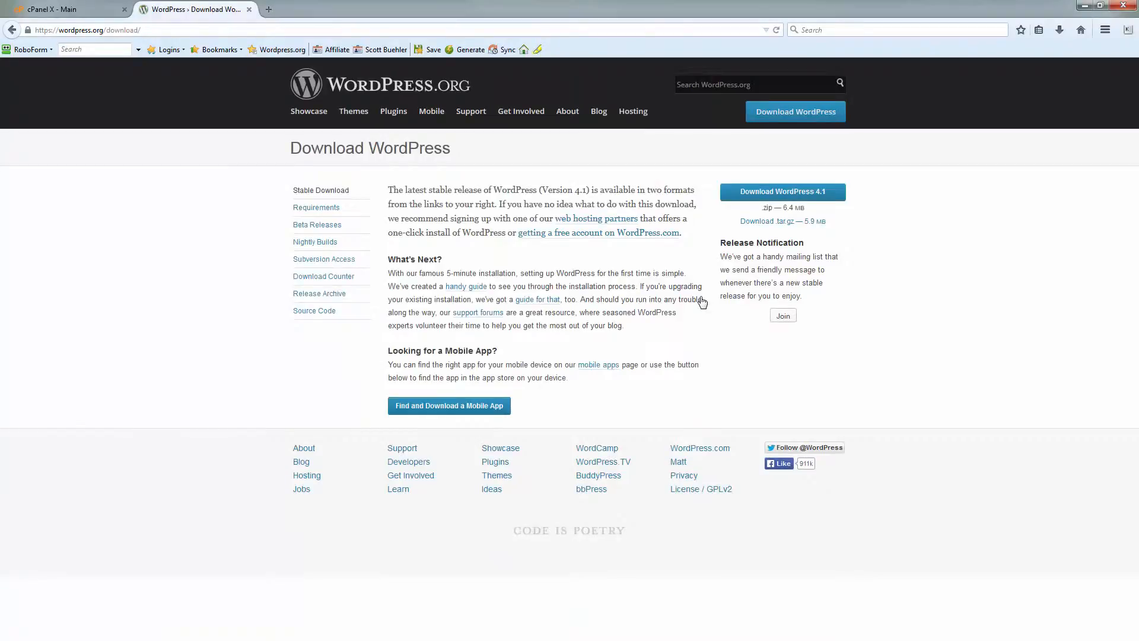
# Step: Download the WordPress 4.1 zip archive and save it to the Desktop as wordpress-4.1.zip
pyautogui.click(782, 195)
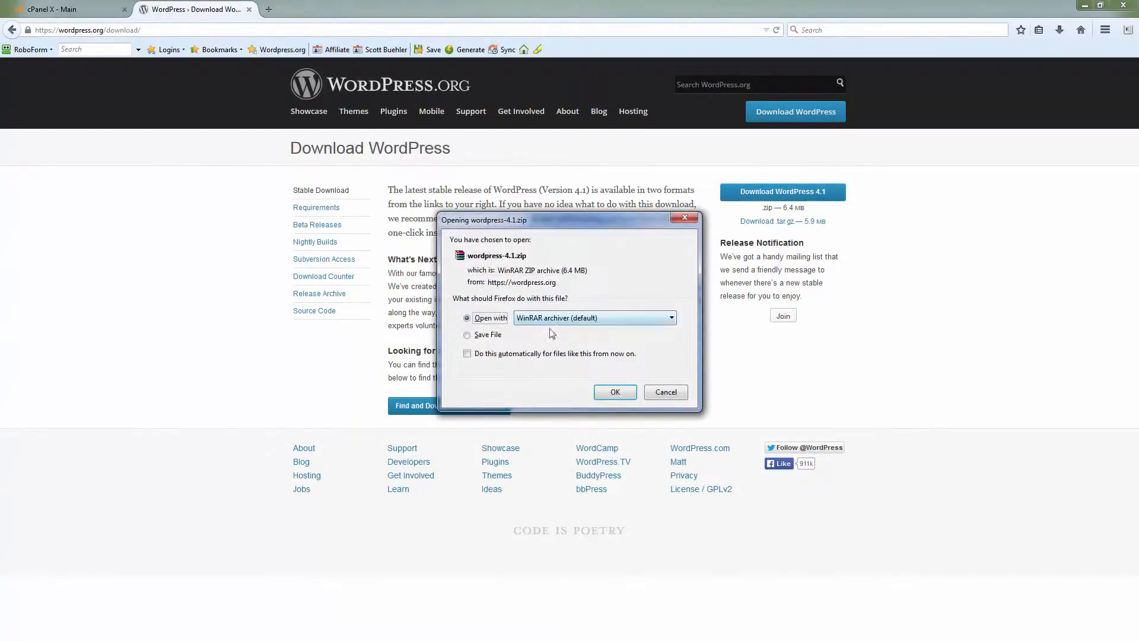
pyautogui.click(492, 338)
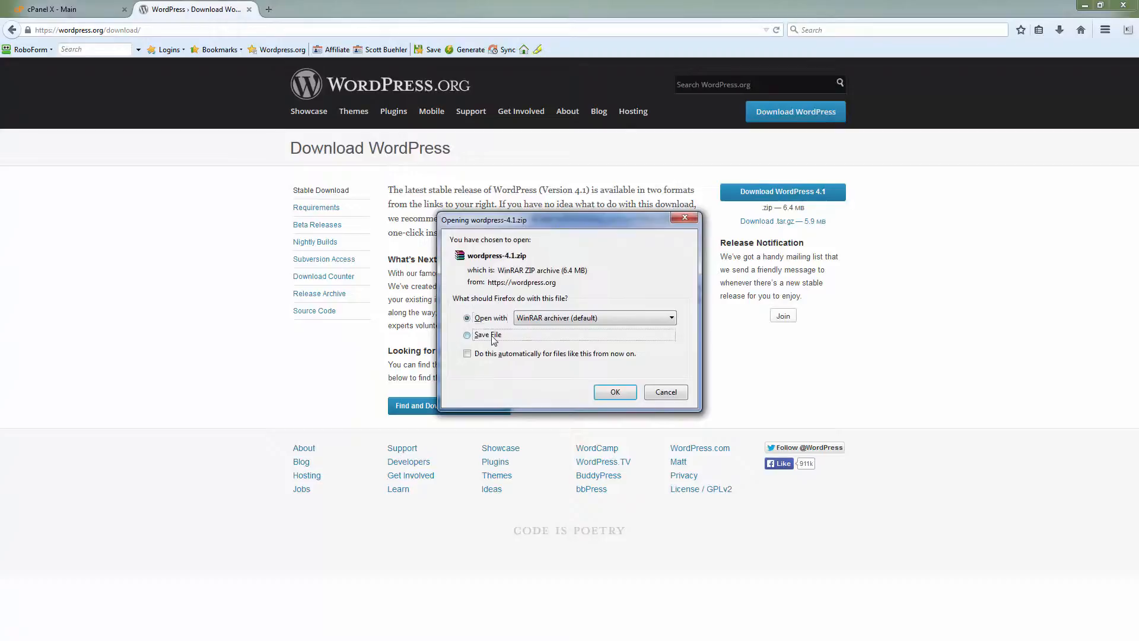
pyautogui.click(615, 392)
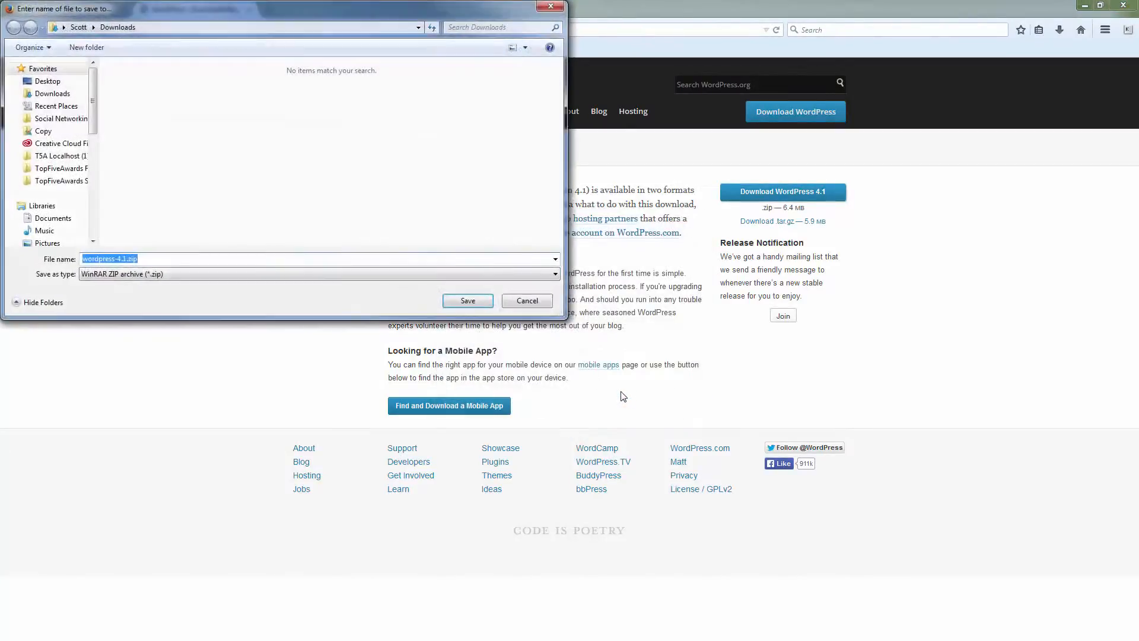
pyautogui.click(47, 81)
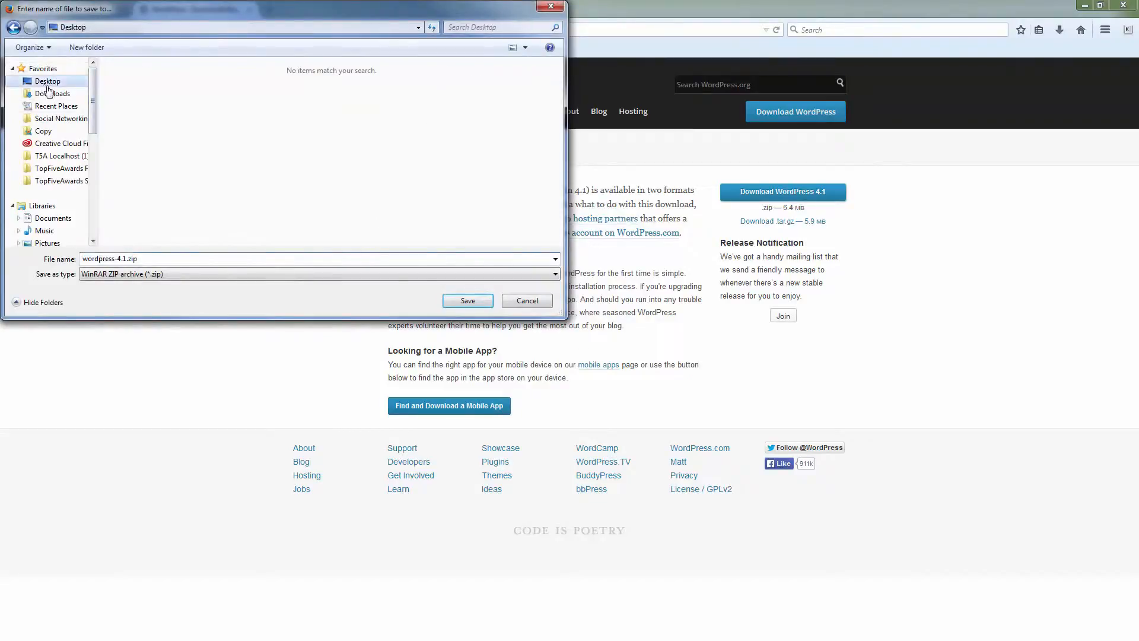
pyautogui.click(469, 301)
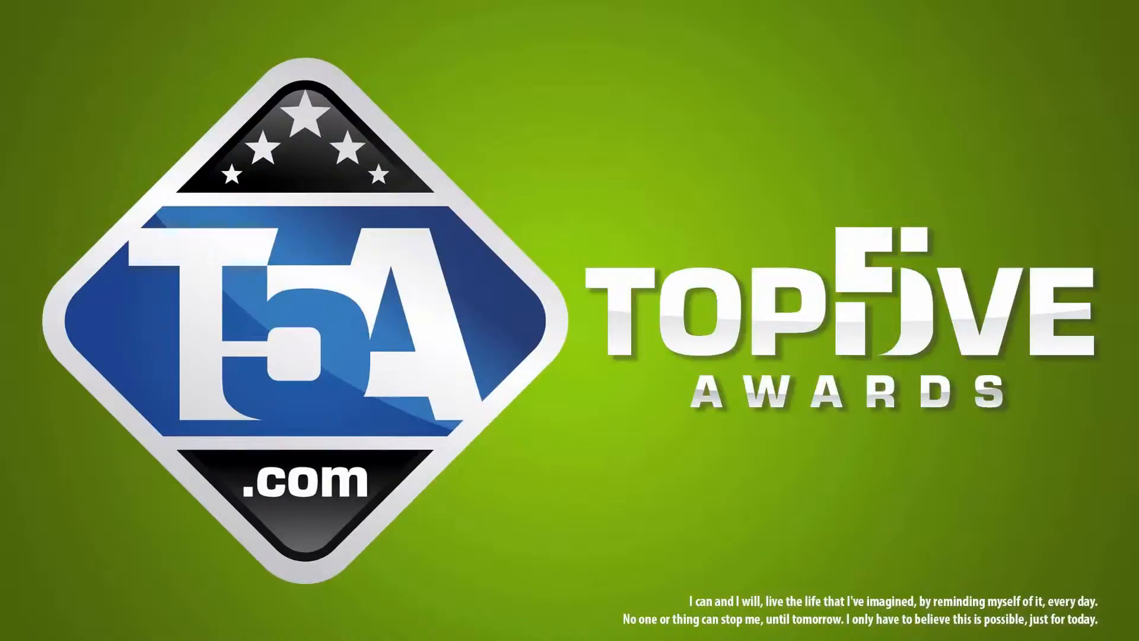
# Step: Extract wordpress-4.1.zip on the desktop into its own wordpress-4.1 folder
pyautogui.moveTo(1032, 142); pyautogui.dragTo(1090, 40)
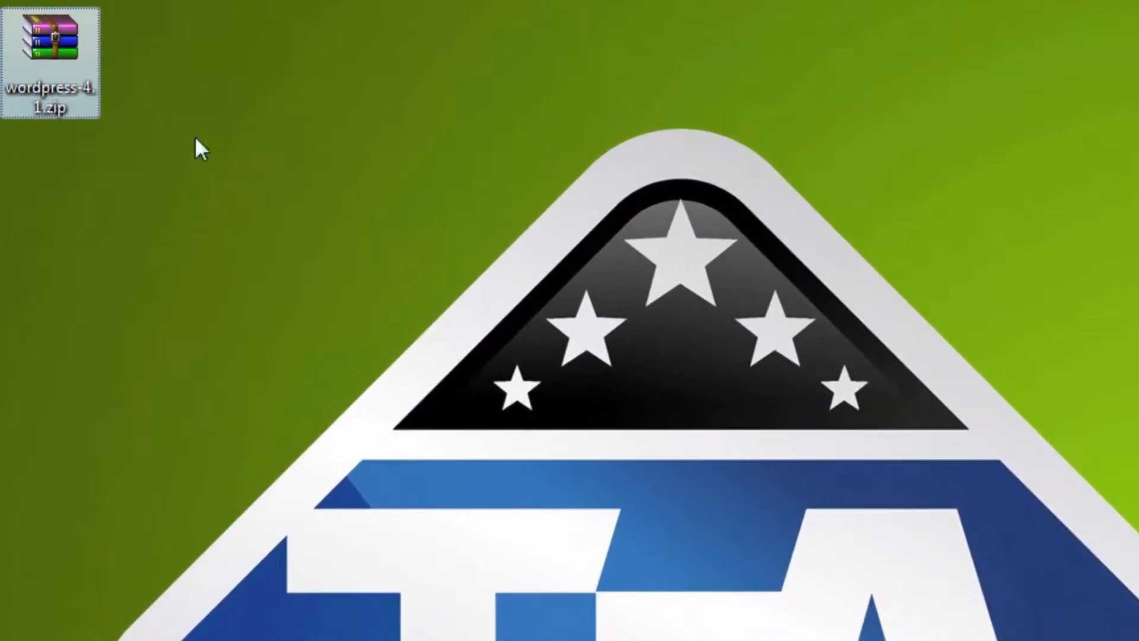
pyautogui.moveTo(59, 55); pyautogui.dragTo(66, 184)
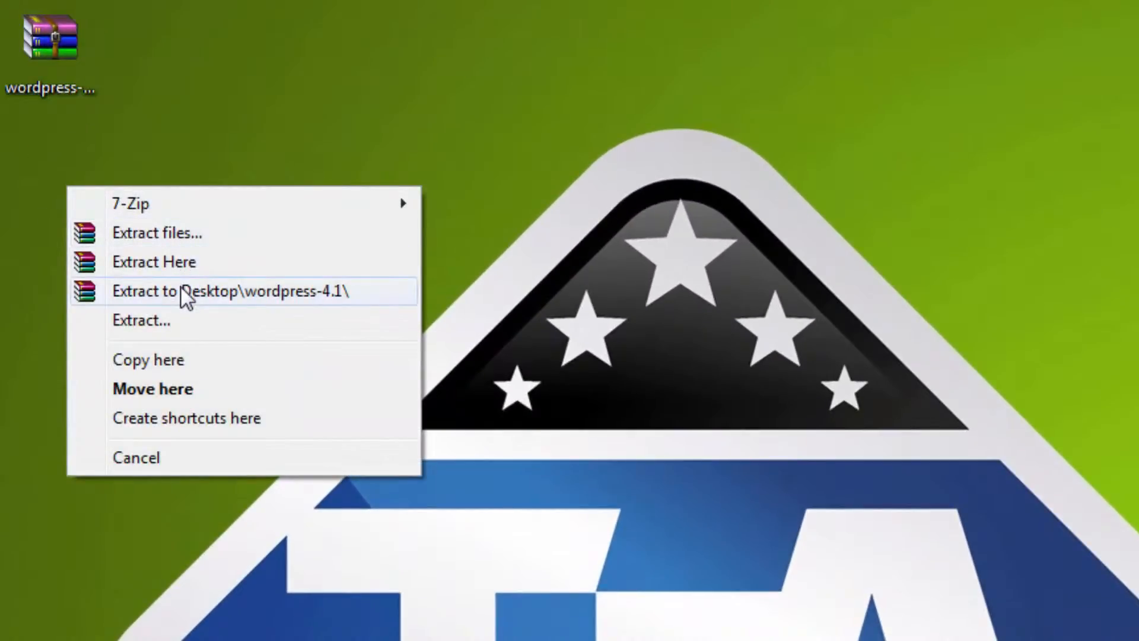
pyautogui.click(180, 291)
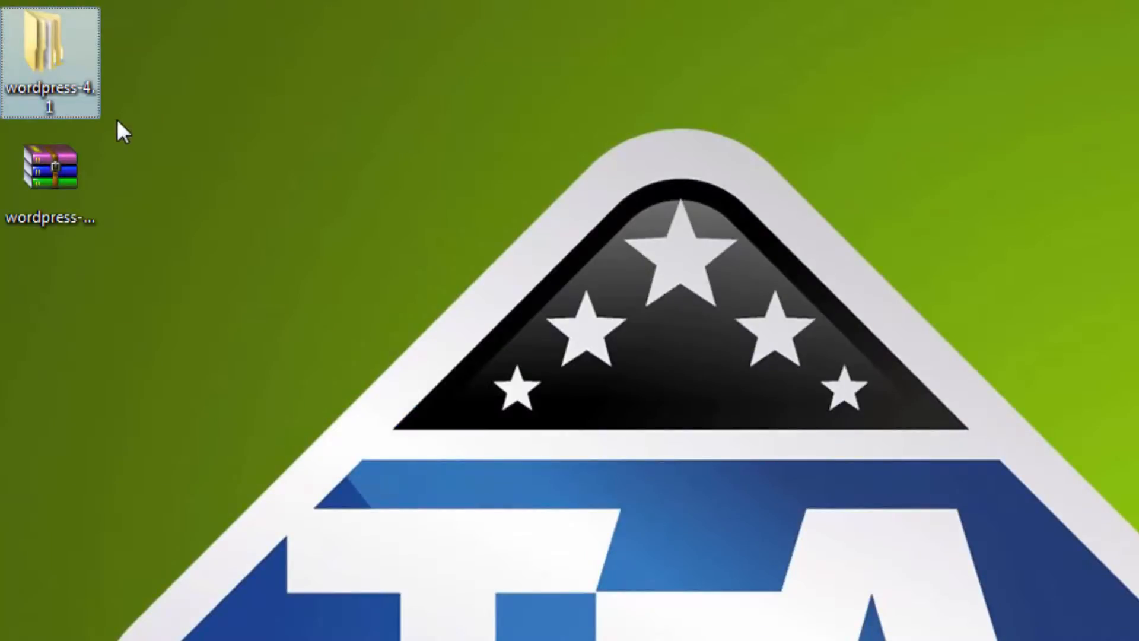
# Step: In the wordpress folder inside the extracted wordpress-4.1 folder, rename wp-config-sample.php to wp-config.php
pyautogui.doubleClick(52, 64)
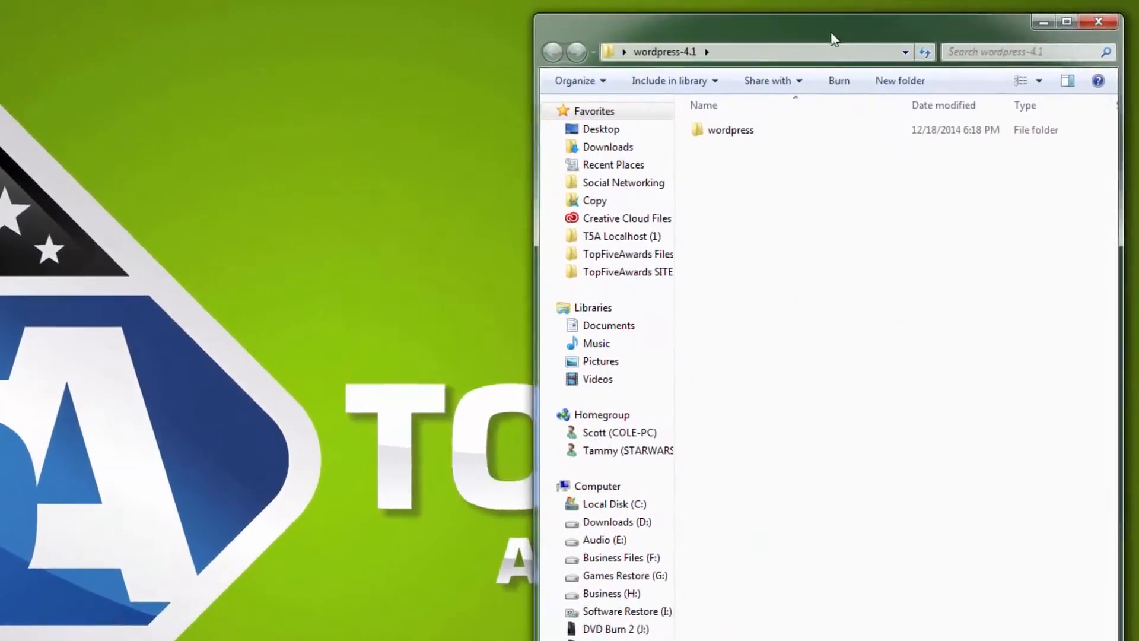
pyautogui.doubleClick(727, 129)
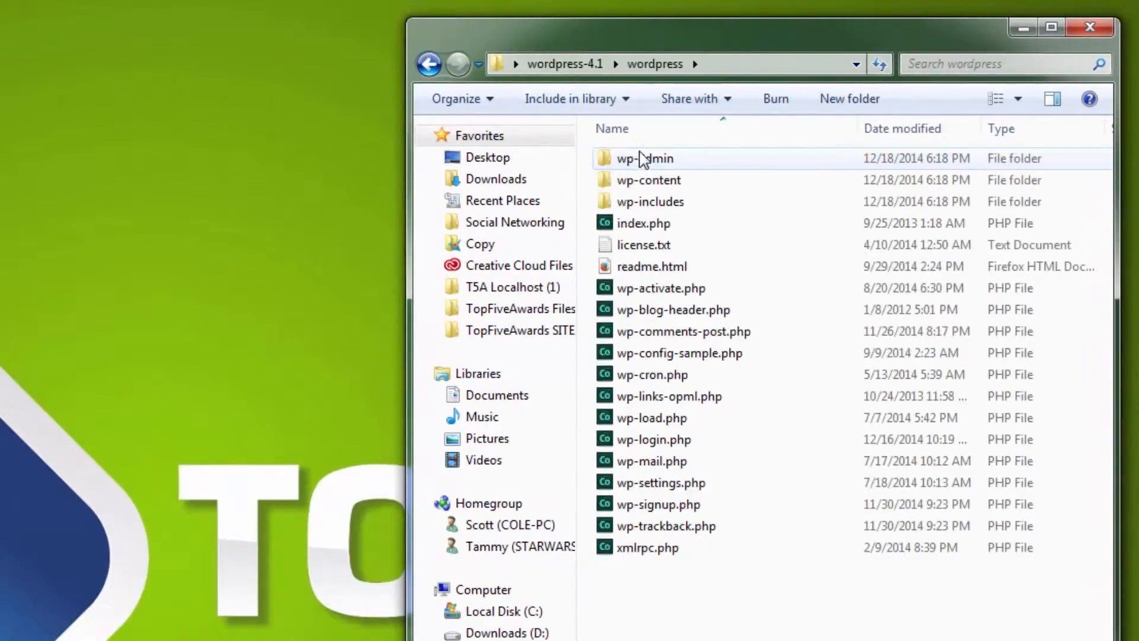
pyautogui.click(658, 358)
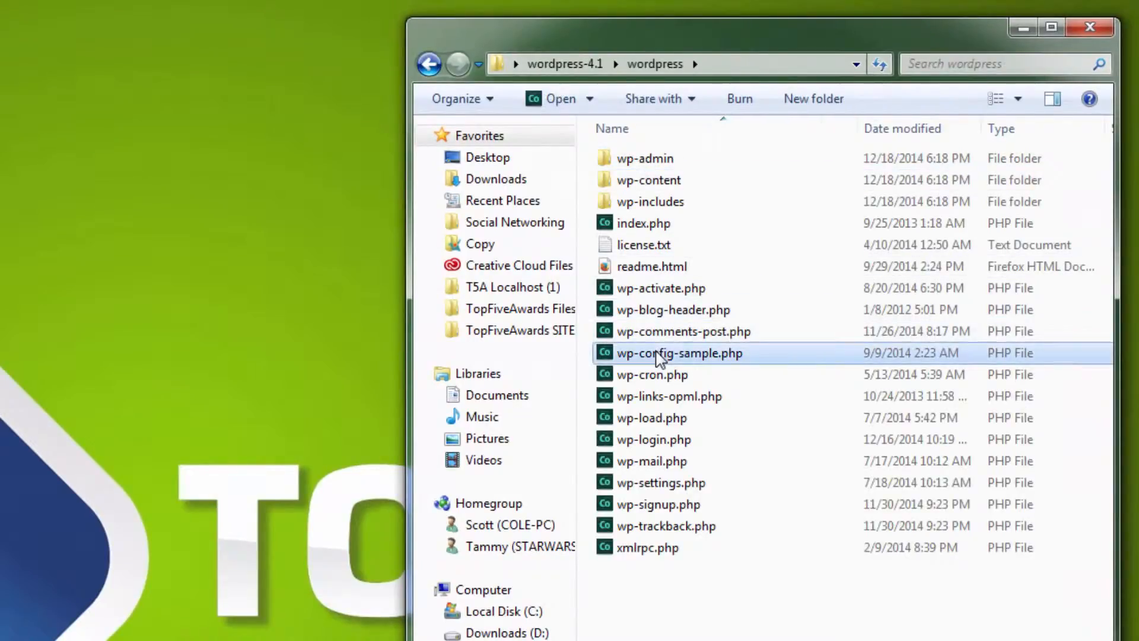
pyautogui.click(662, 355)
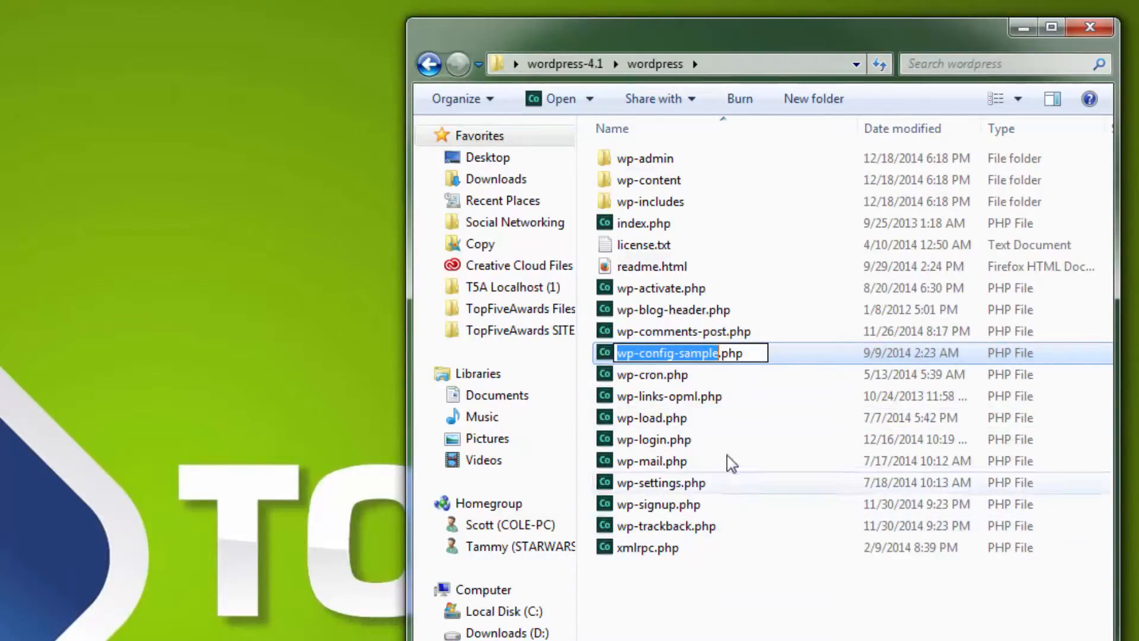
pyautogui.click(721, 355)
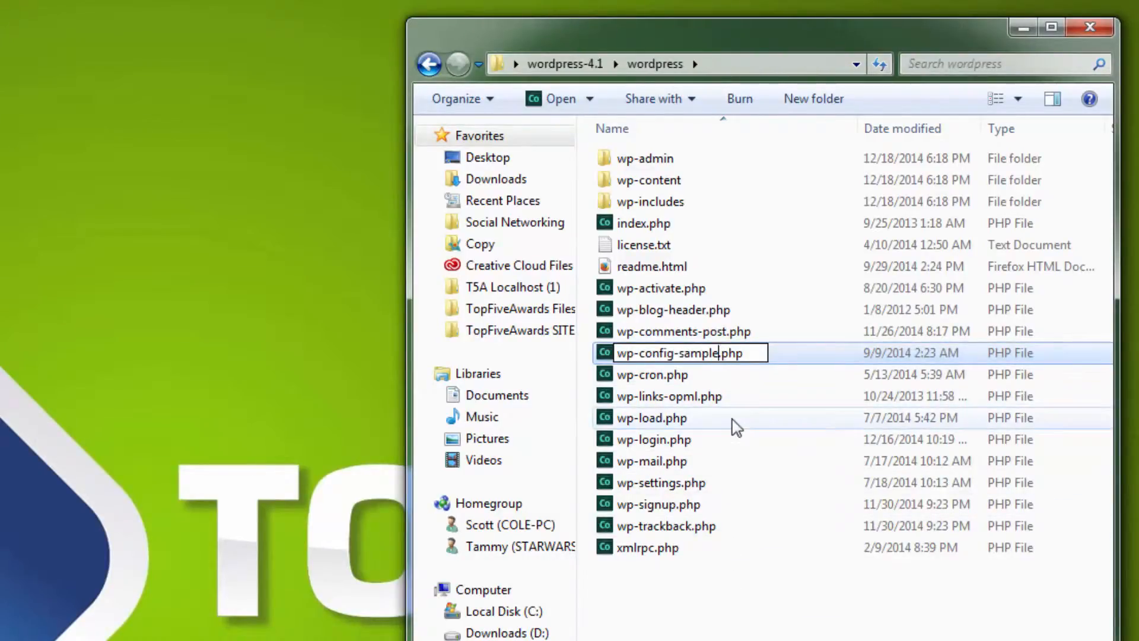
pyautogui.press('BackSpace')
pyautogui.press('BackSpace')
pyautogui.press('BackSpace')
pyautogui.press('BackSpace')
pyautogui.press('BackSpace')
pyautogui.press('BackSpace')
pyautogui.press('BackSpace')
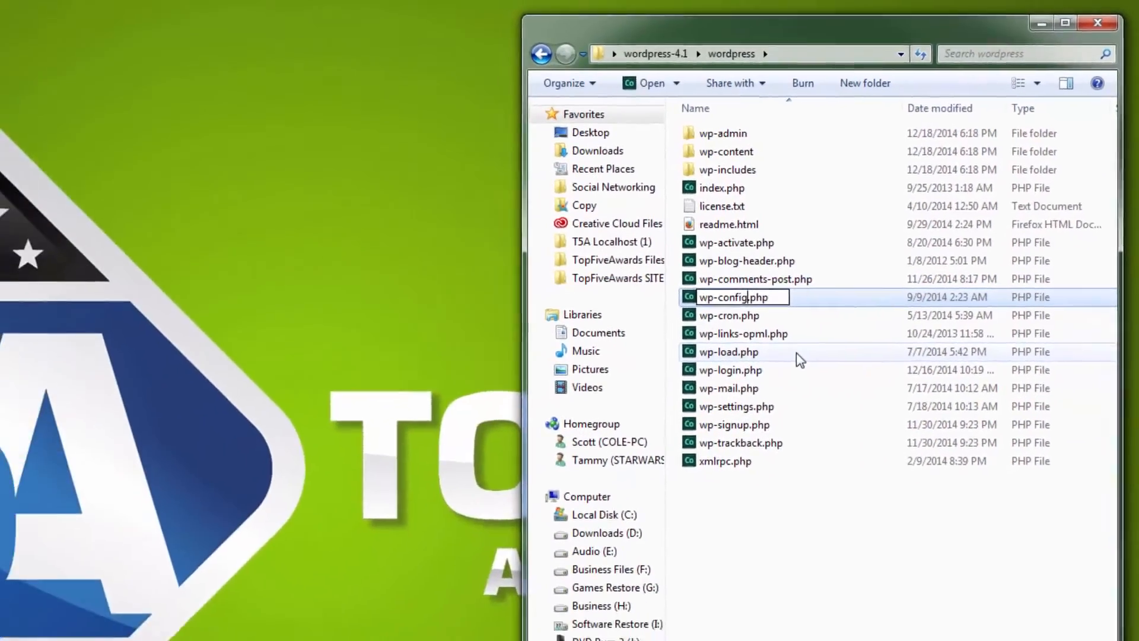
pyautogui.press('Return')
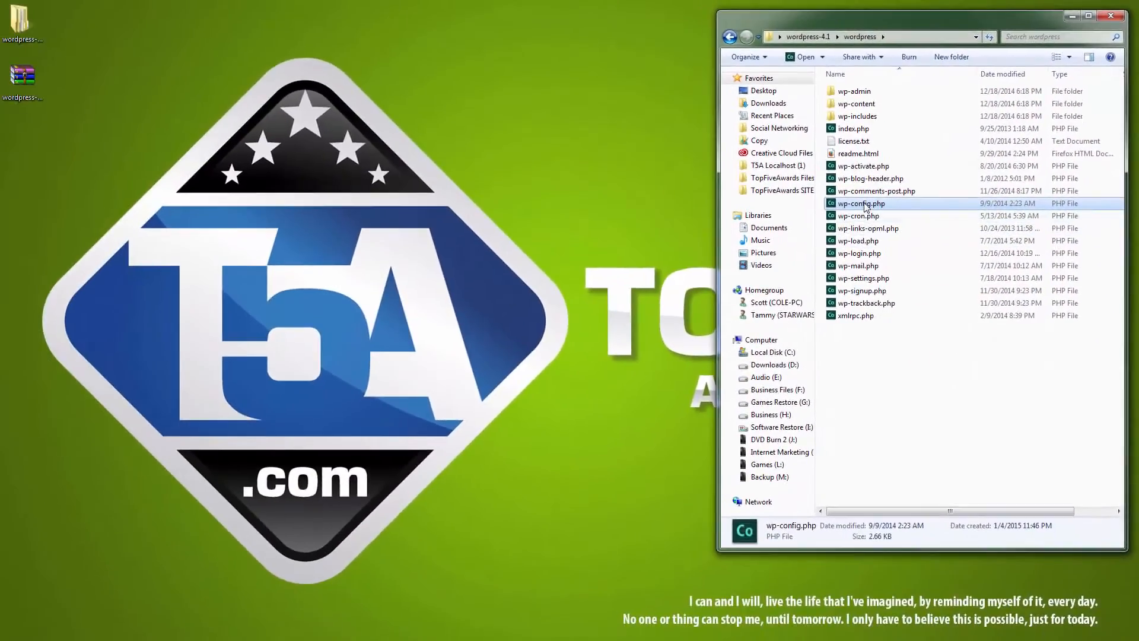
# Step: Copy wp-config.php from the wordpress folder to the desktop and close the folder window
pyautogui.moveTo(831, 205); pyautogui.dragTo(99, 147)
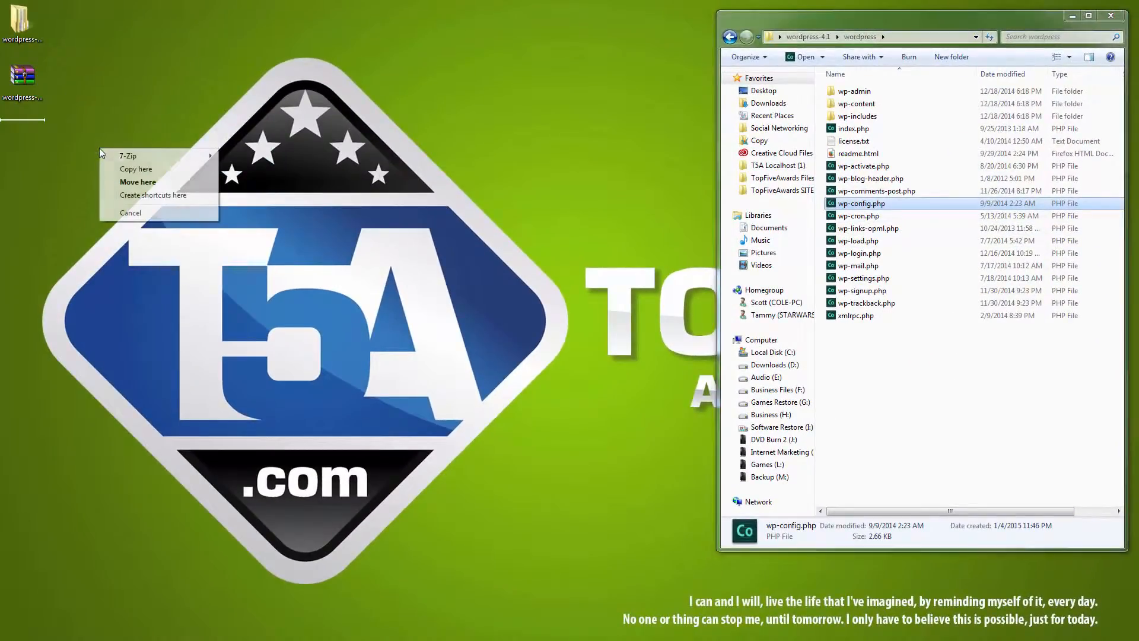
pyautogui.click(127, 169)
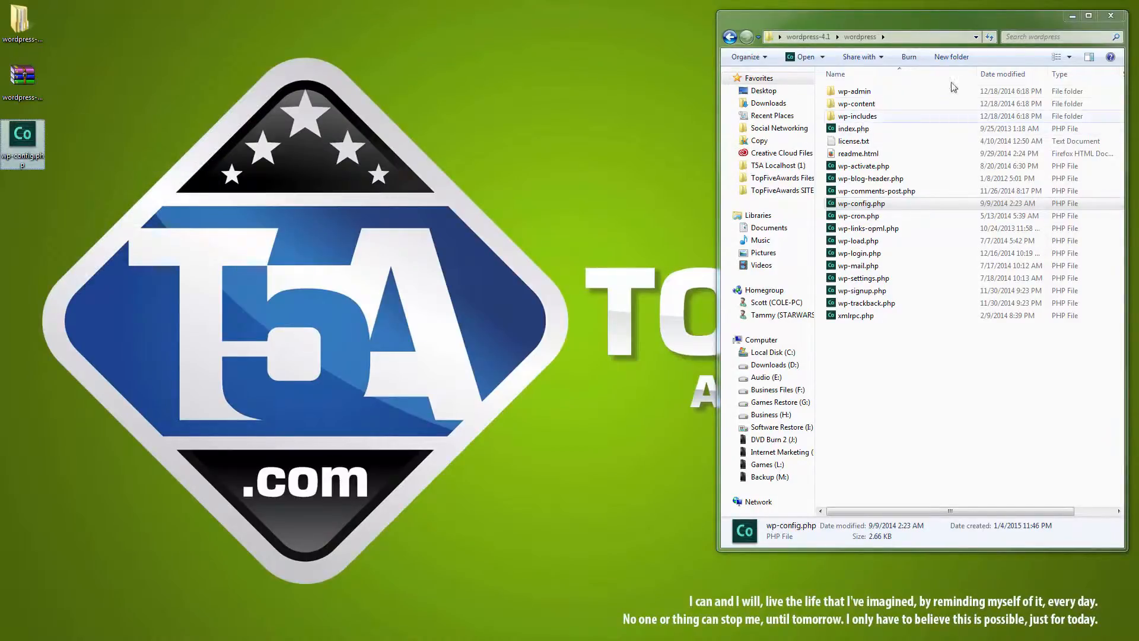
pyautogui.click(1111, 16)
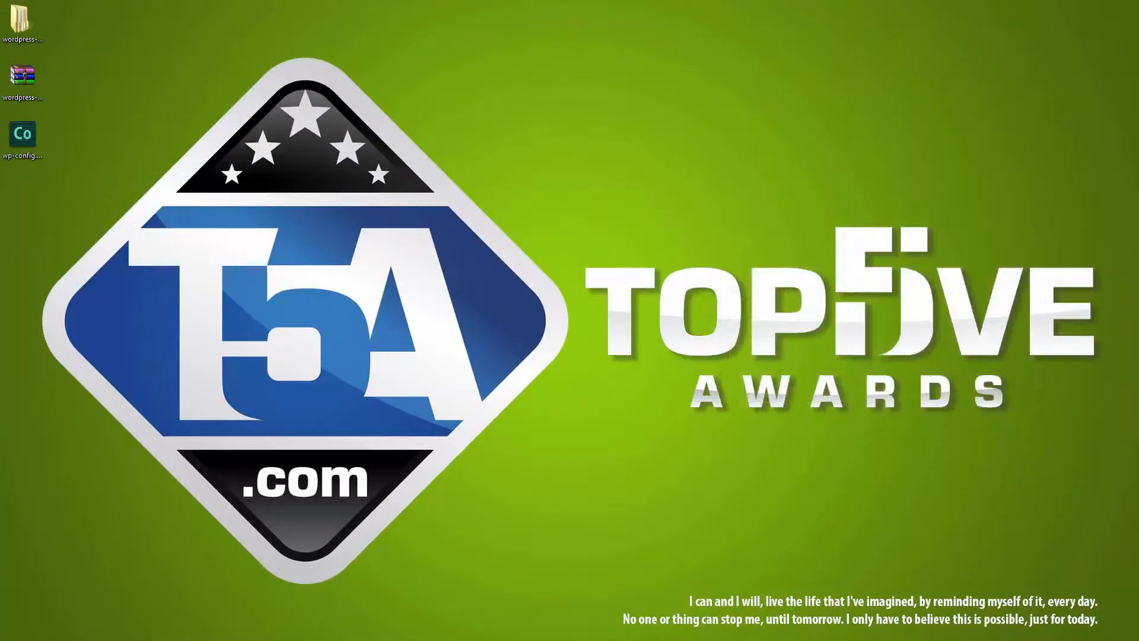
# Step: Switch back to Firefox, close the WordPress download page, and open cPanel's File Manager at the Web Root (public_html/www)
pyautogui.hotkey('alt', 'Tab')
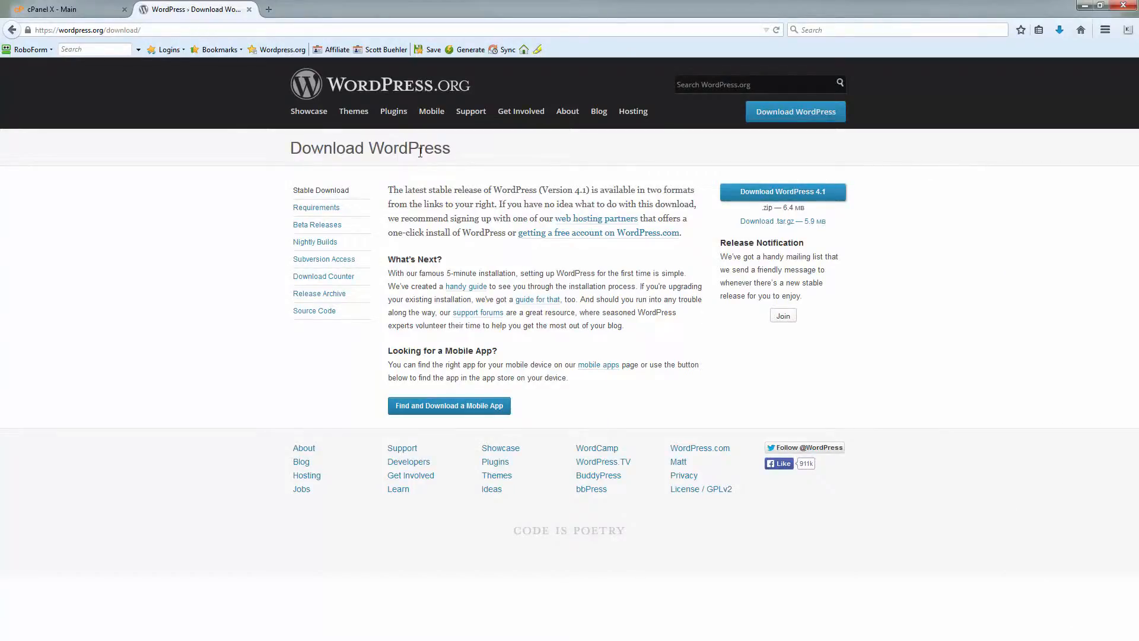
pyautogui.click(249, 10)
pyautogui.scroll(-2, 617, 475)
pyautogui.click(623, 438)
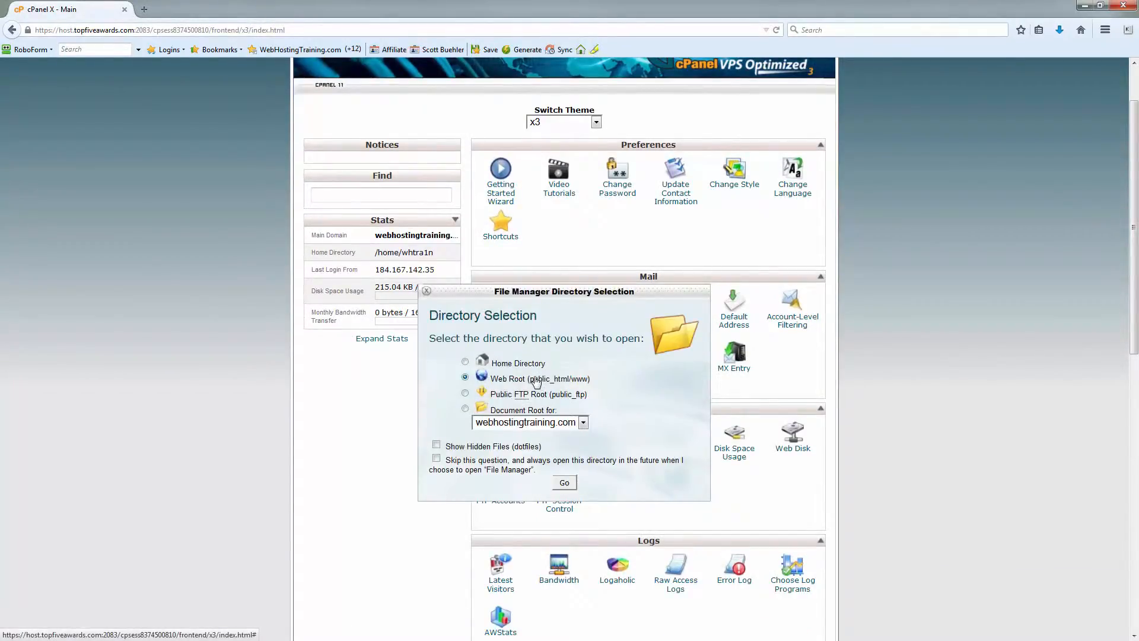
pyautogui.click(565, 483)
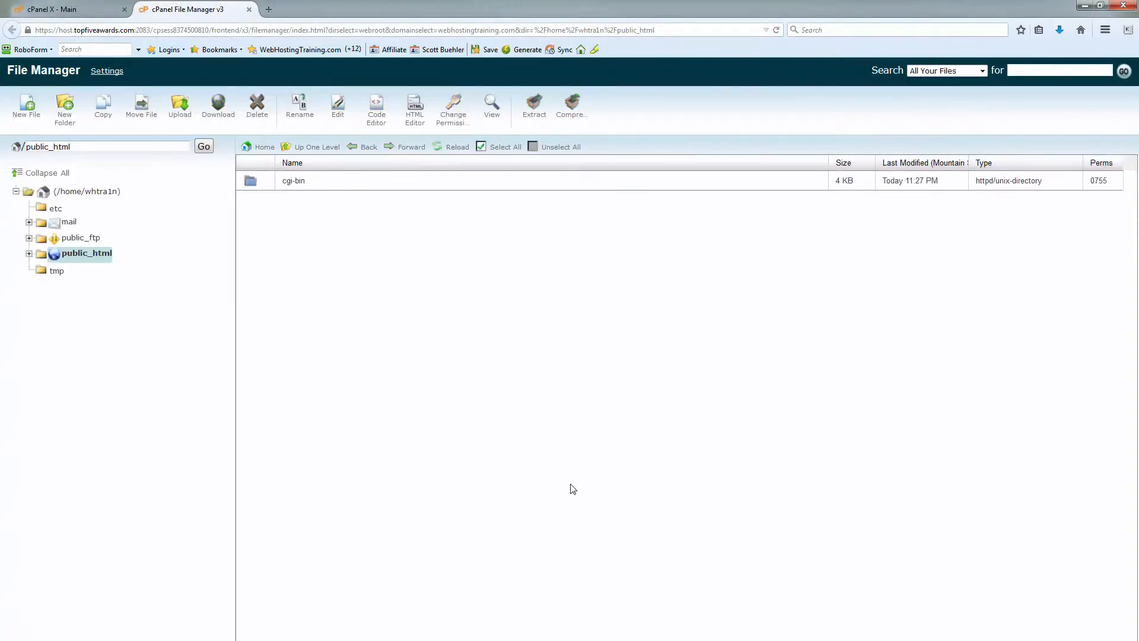
# Step: Shrink the browser window, upload wordpress-4.1.zip from the Desktop to public_html, and refresh the file listing
pyautogui.click(1101, 7)
pyautogui.moveTo(576, 23); pyautogui.dragTo(845, 16)
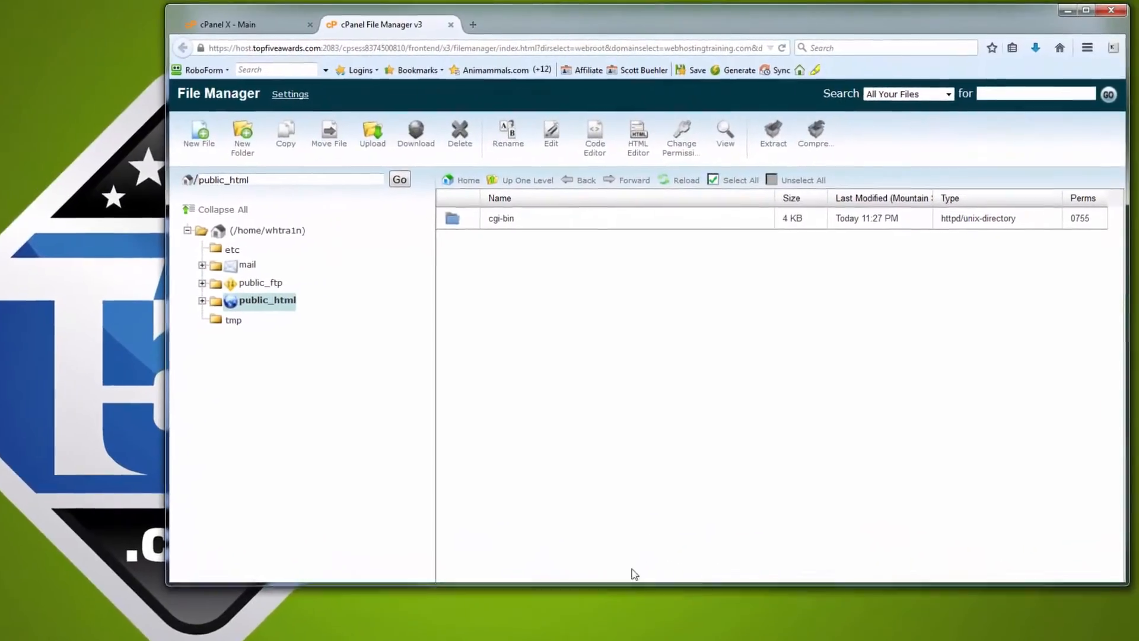
pyautogui.click(318, 143)
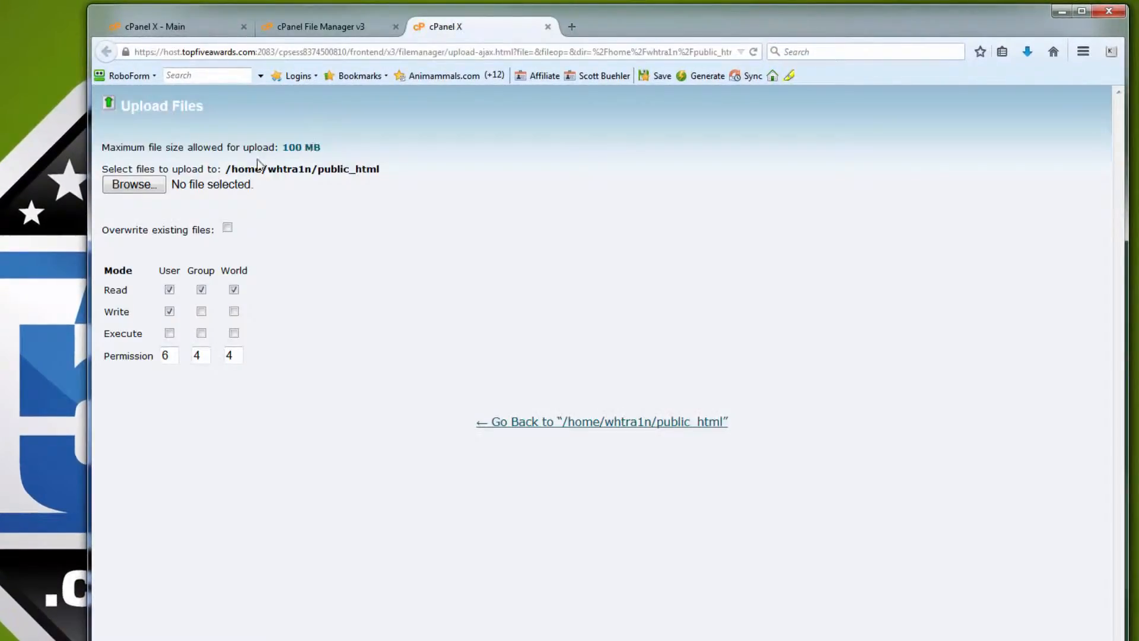
pyautogui.click(159, 189)
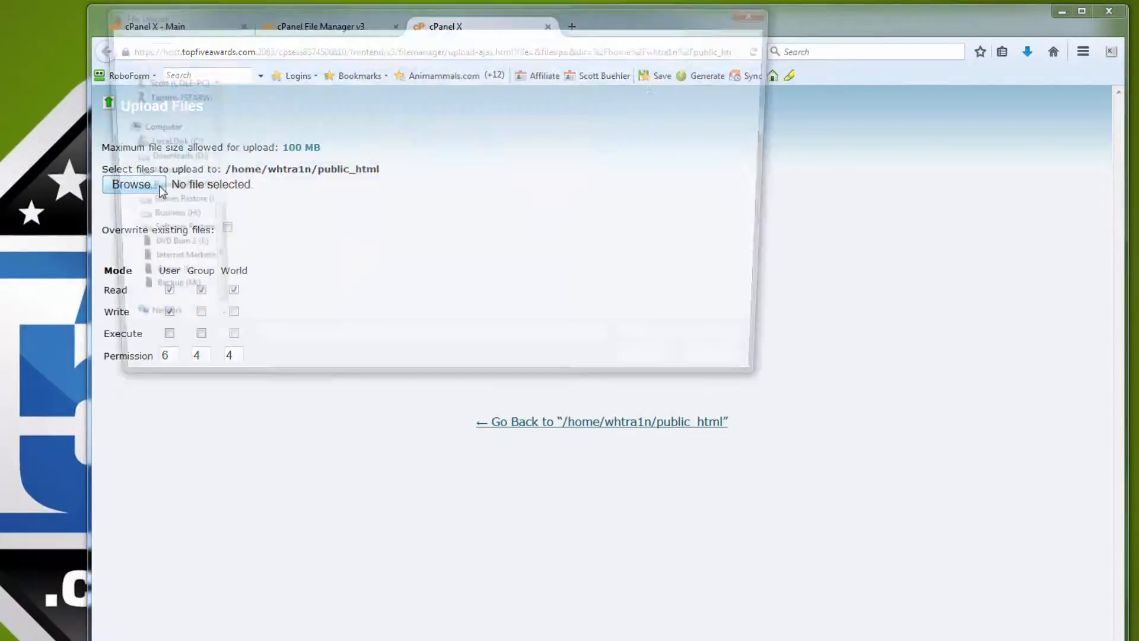
pyautogui.click(296, 219)
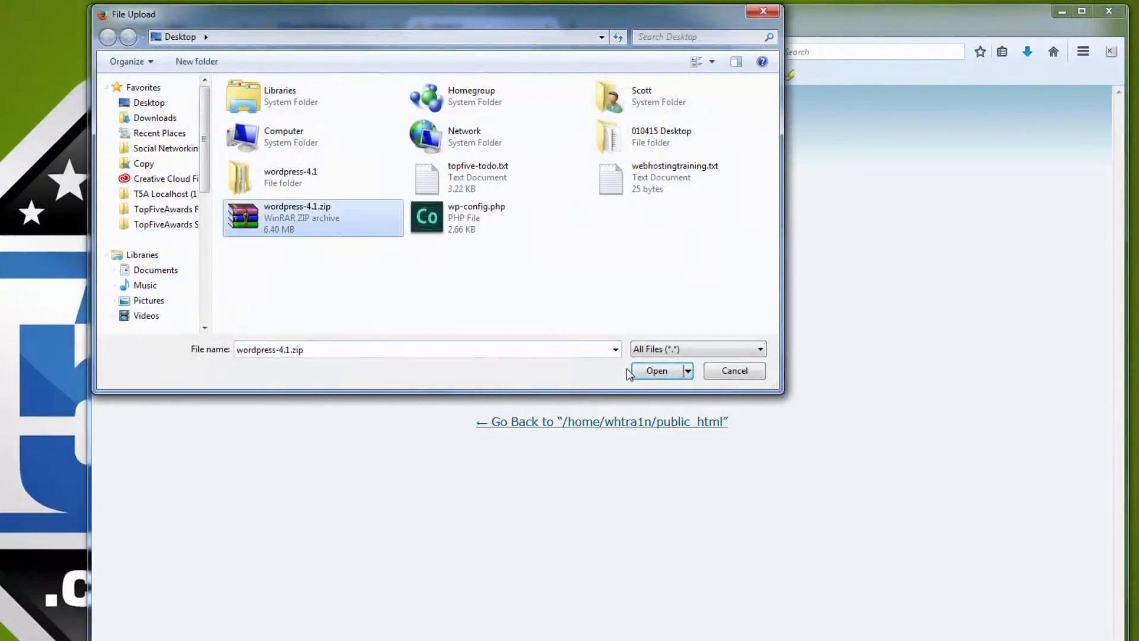
pyautogui.click(646, 371)
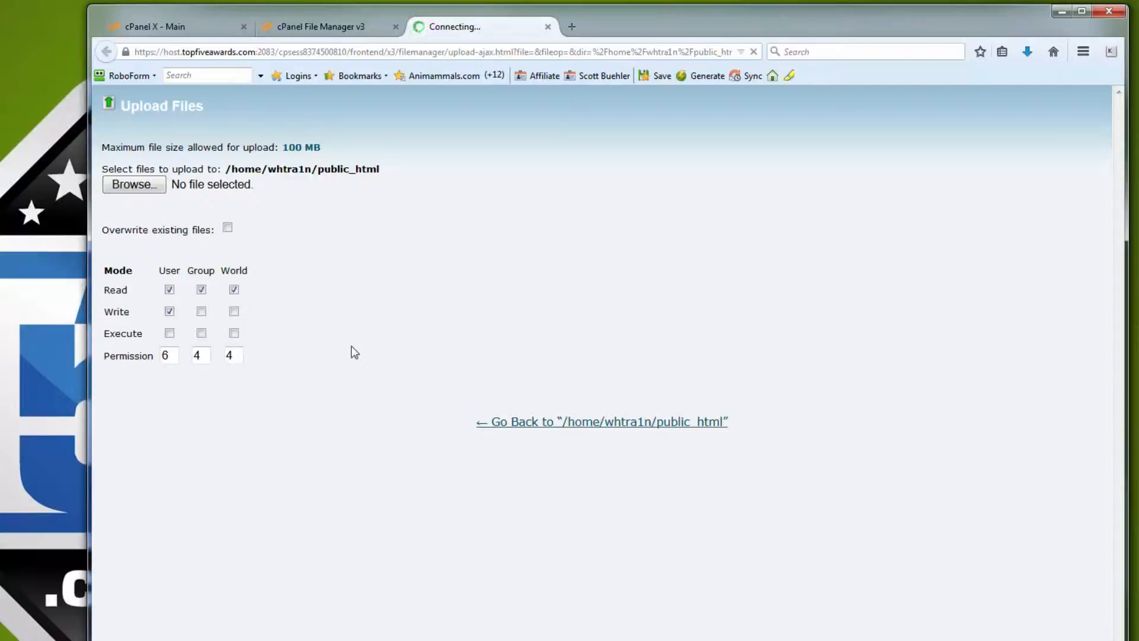
pyautogui.click(548, 27)
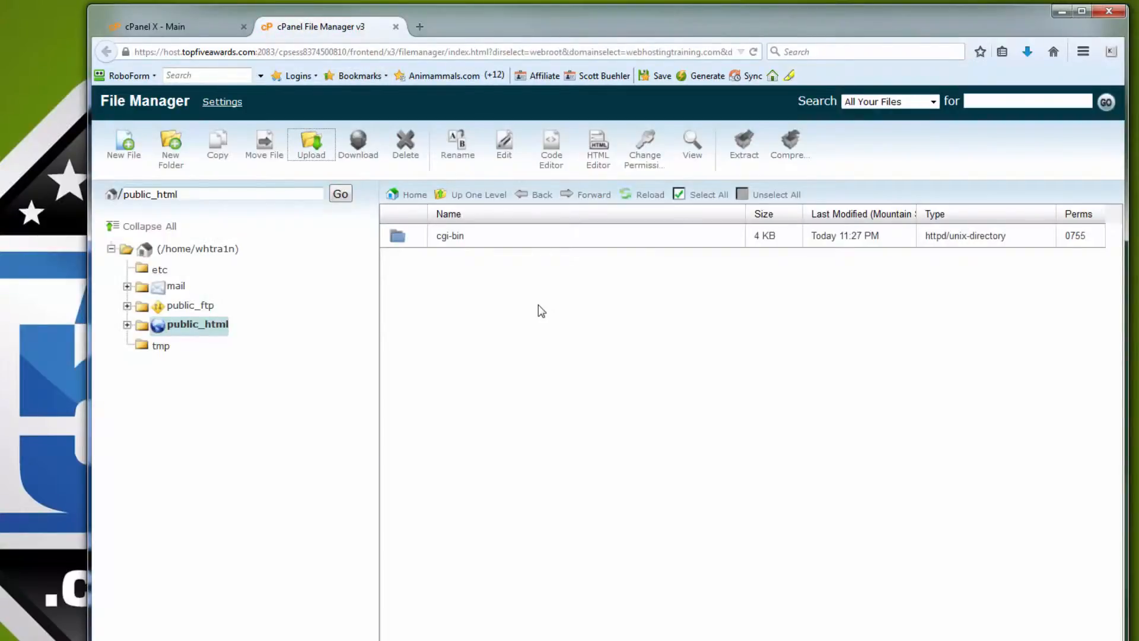
pyautogui.click(640, 196)
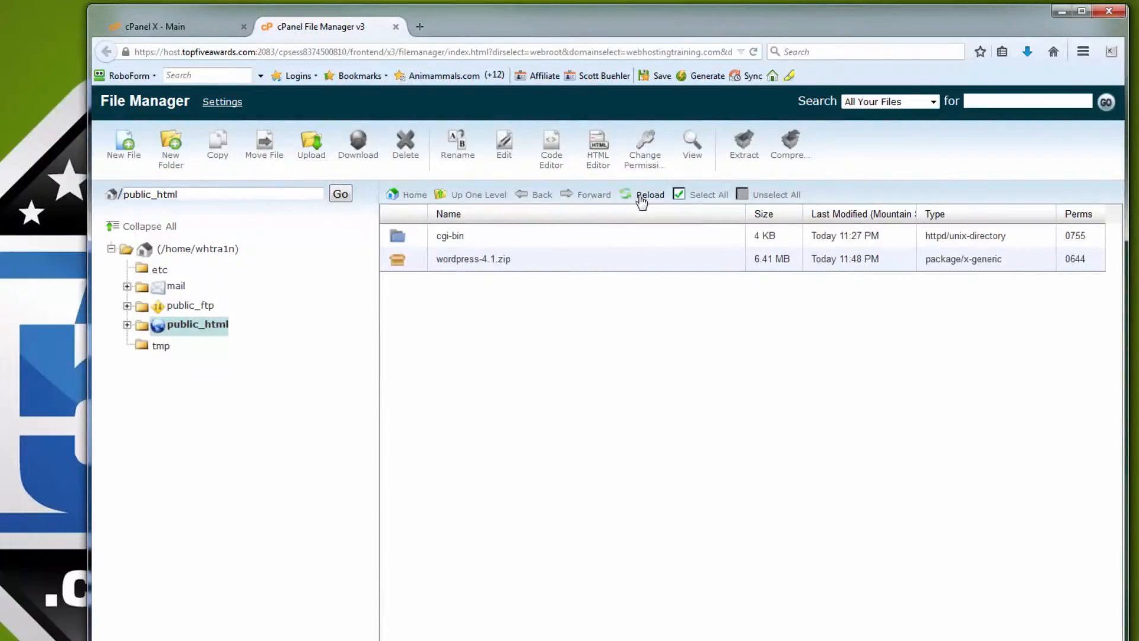
# Step: Extract wordpress-4.1.zip into /public_html and close the extraction results
pyautogui.click(526, 267)
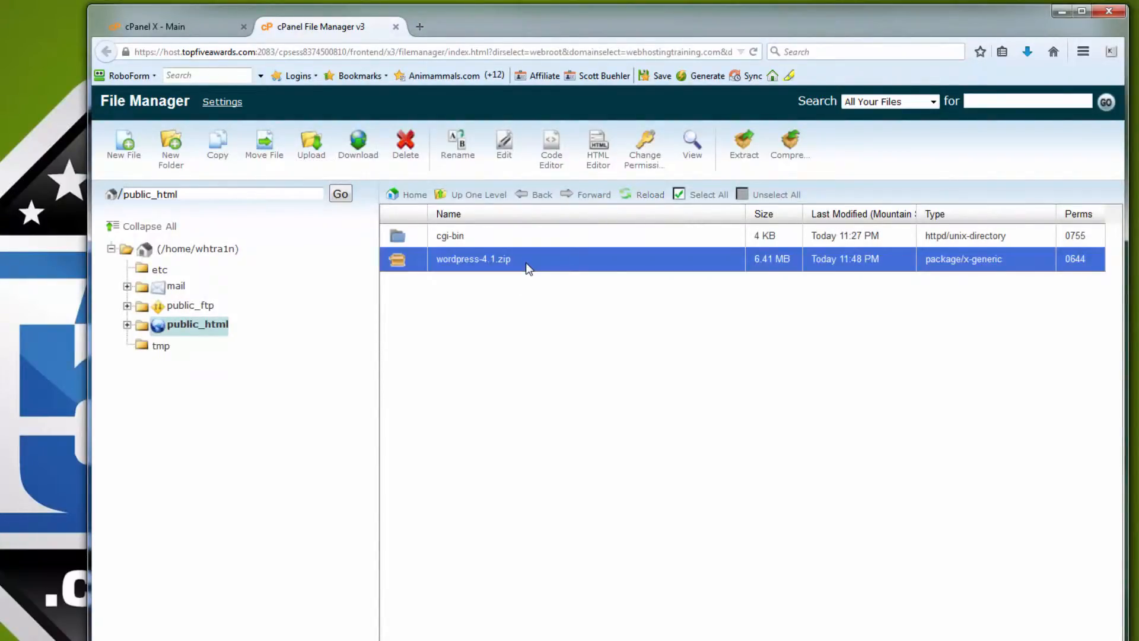
pyautogui.rightClick(525, 262)
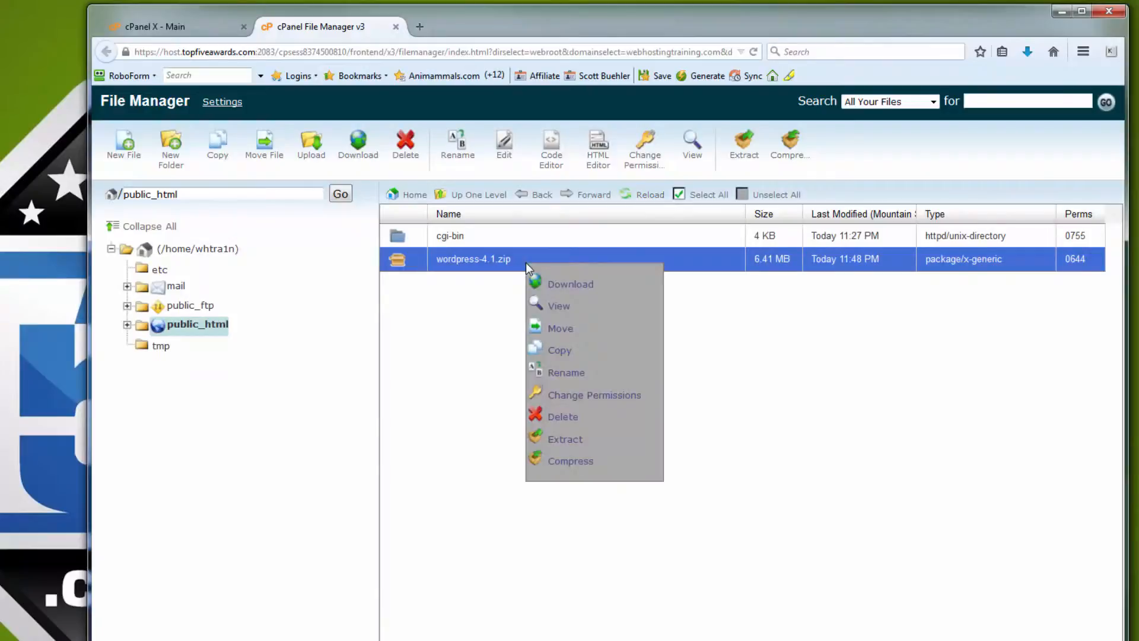
pyautogui.click(564, 440)
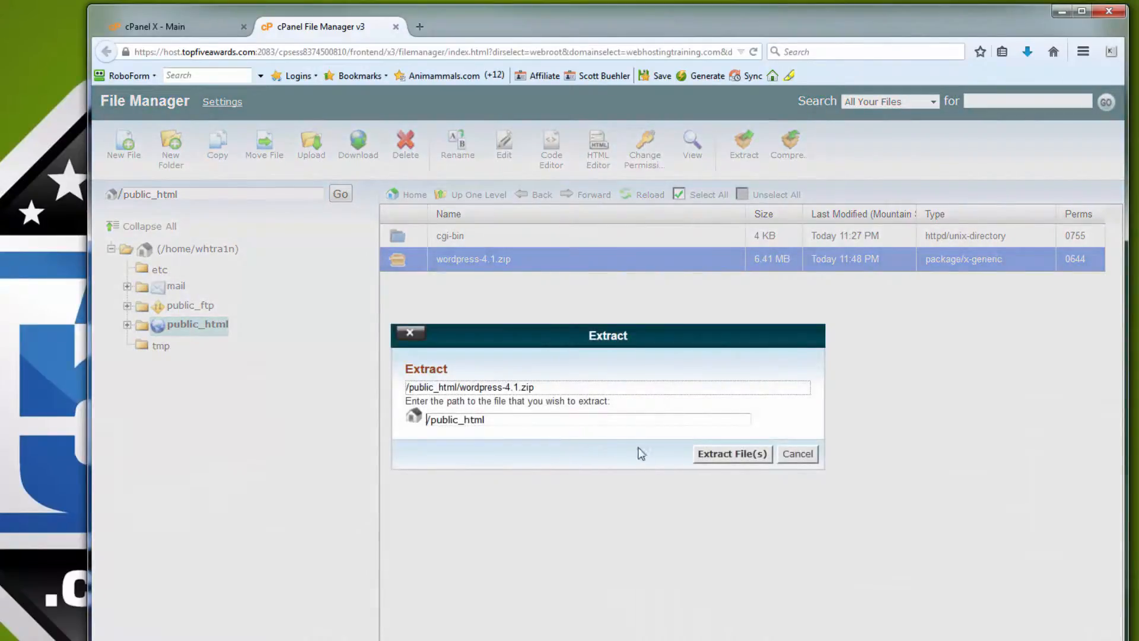
pyautogui.click(722, 458)
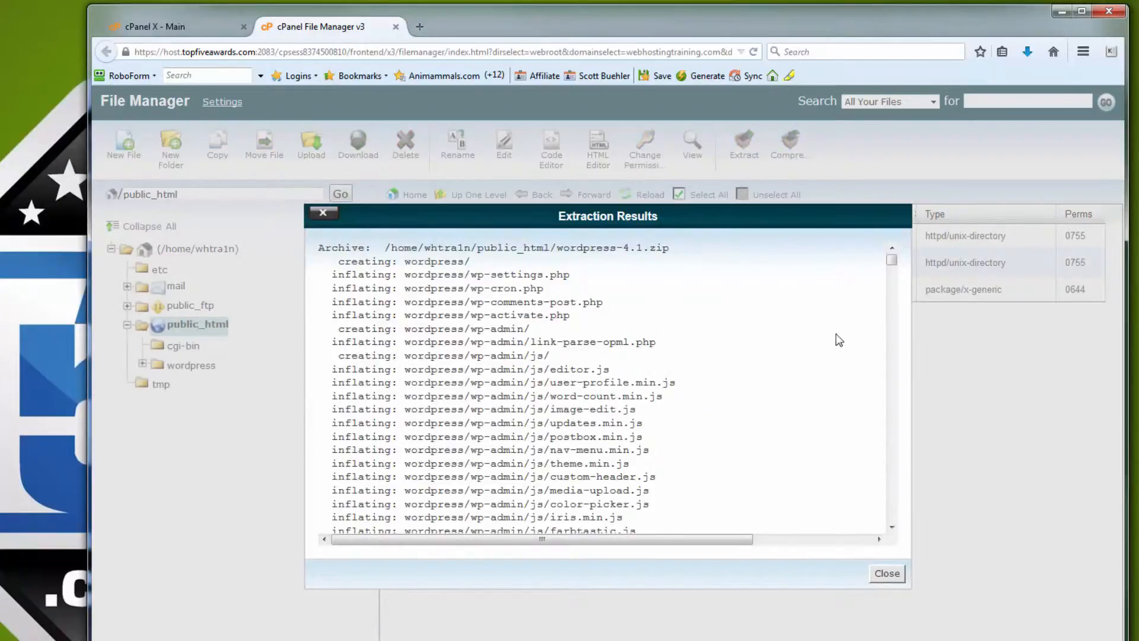
pyautogui.click(888, 574)
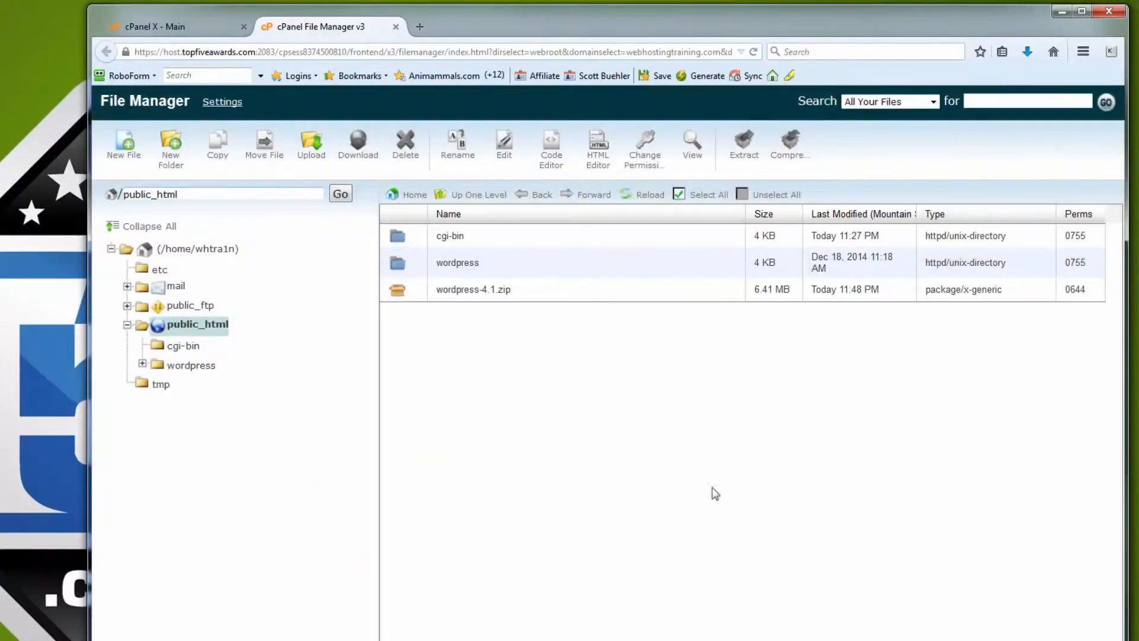
# Step: Delete the wordpress-4.1.zip archive from public_html
pyautogui.click(519, 288)
pyautogui.rightClick(518, 289)
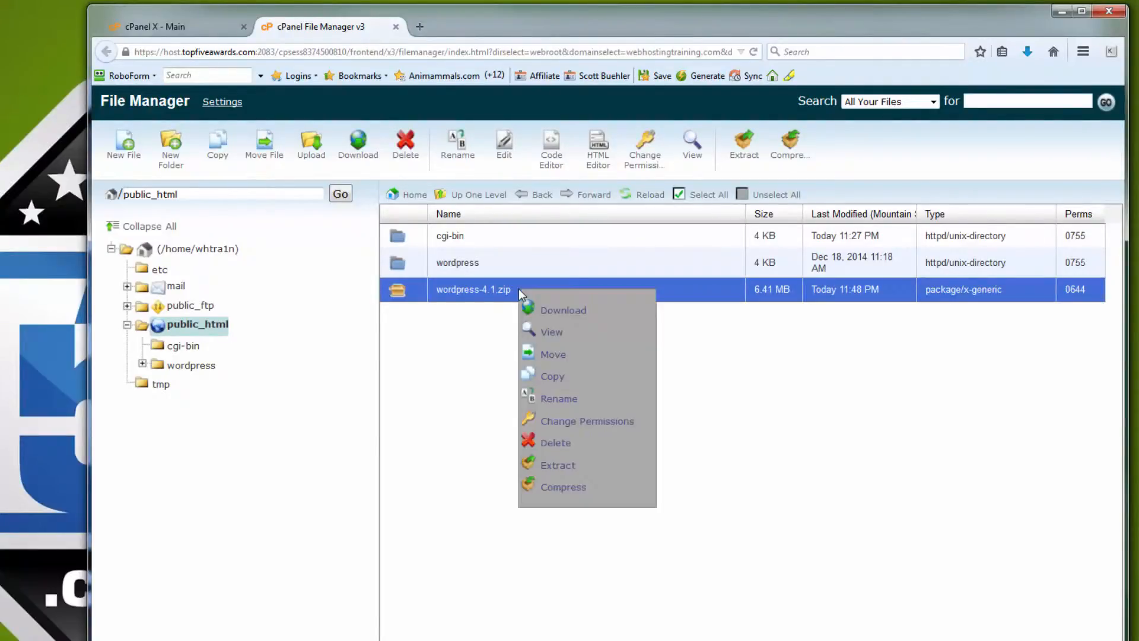
pyautogui.click(558, 444)
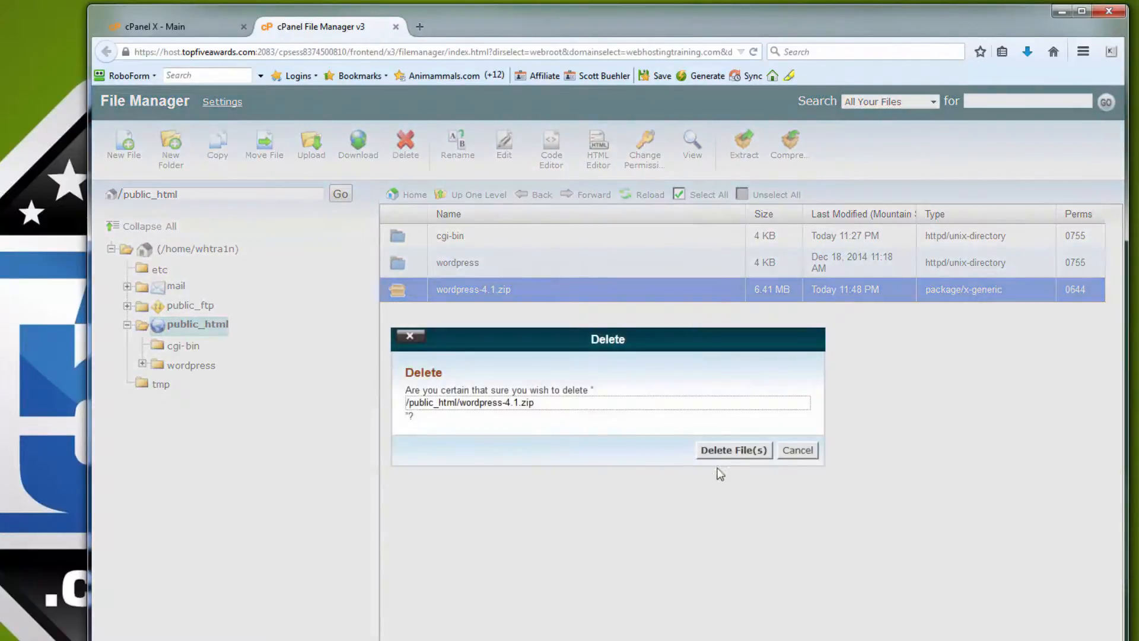
pyautogui.click(733, 451)
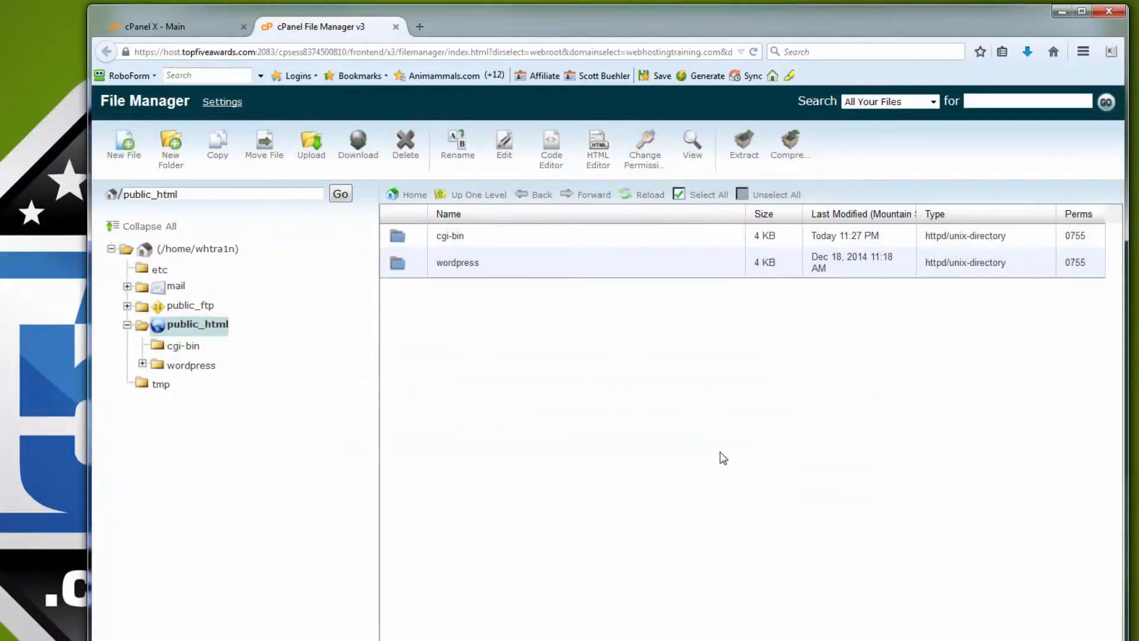
# Step: Move all files and folders from public_html/wordpress up into /public_html/
pyautogui.doubleClick(514, 267)
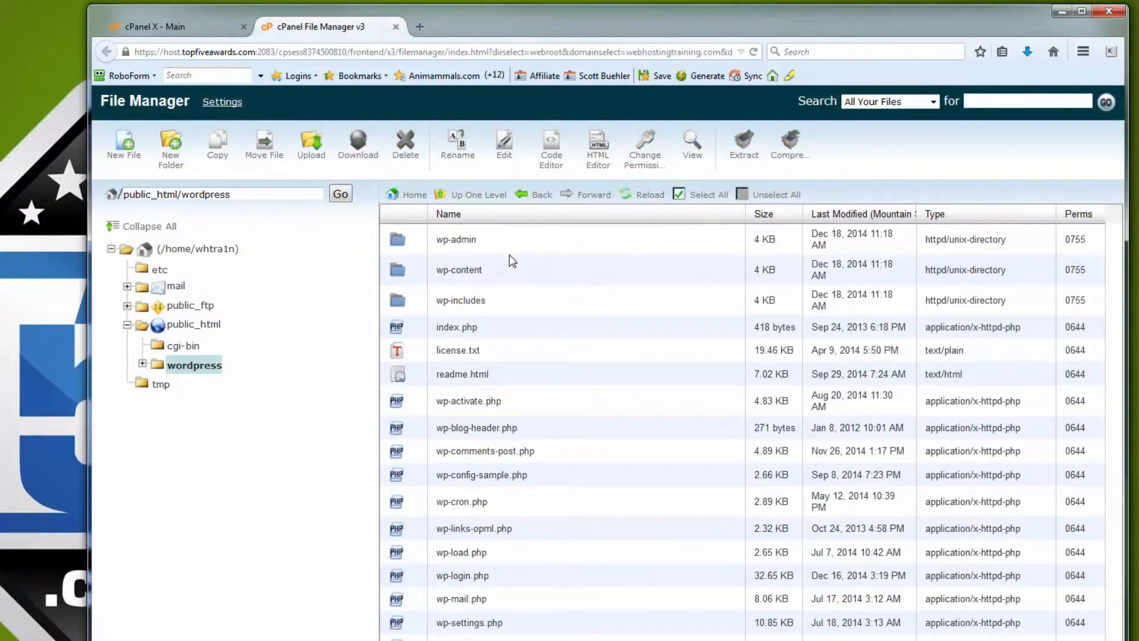
pyautogui.click(700, 195)
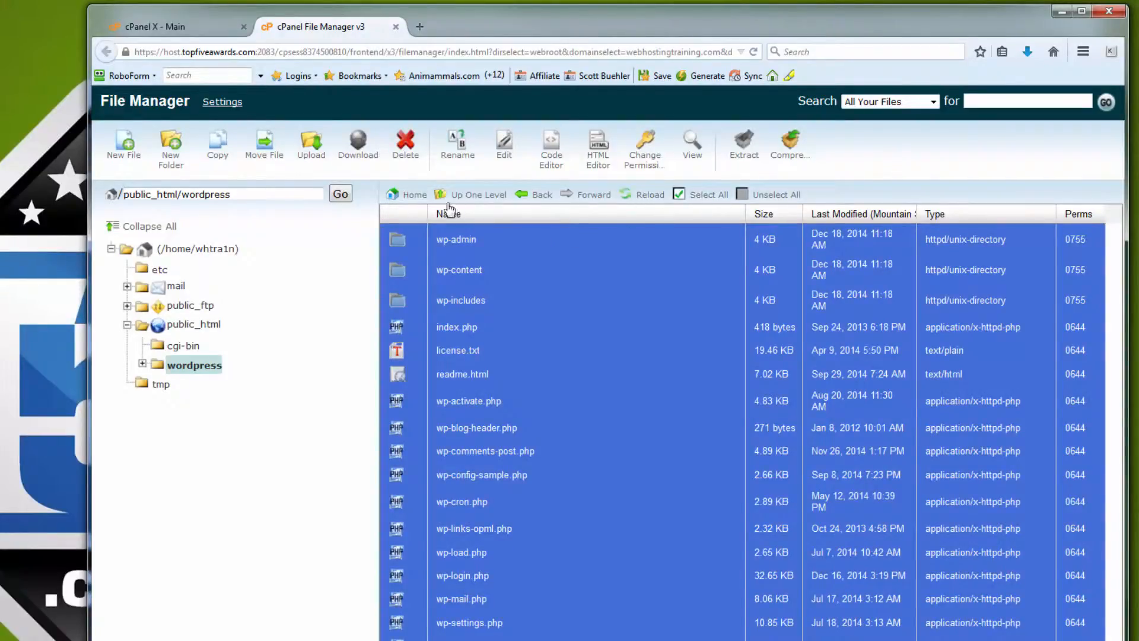
pyautogui.click(264, 147)
pyautogui.click(550, 542)
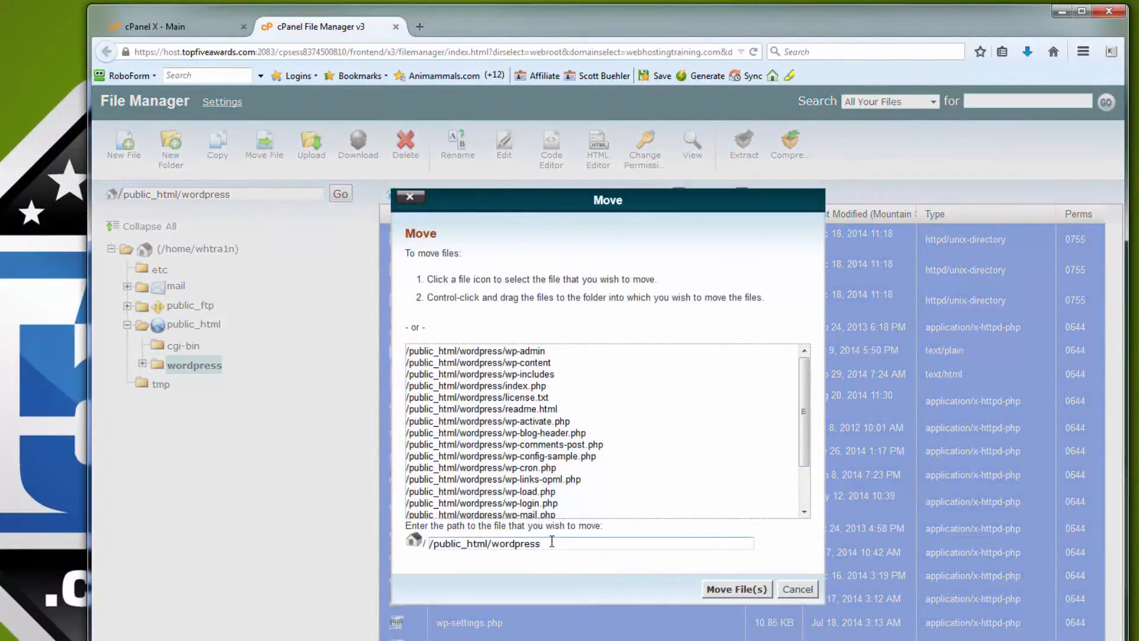
pyautogui.press('BackSpace')
pyautogui.press('BackSpace')
pyautogui.press('BackSpace')
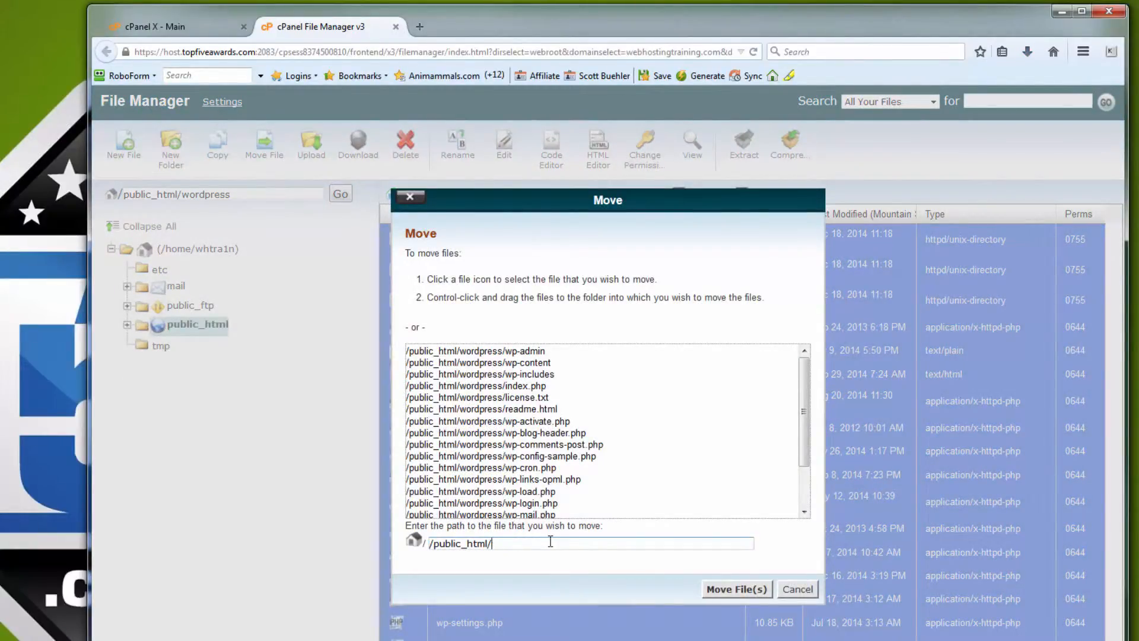
pyautogui.click(718, 590)
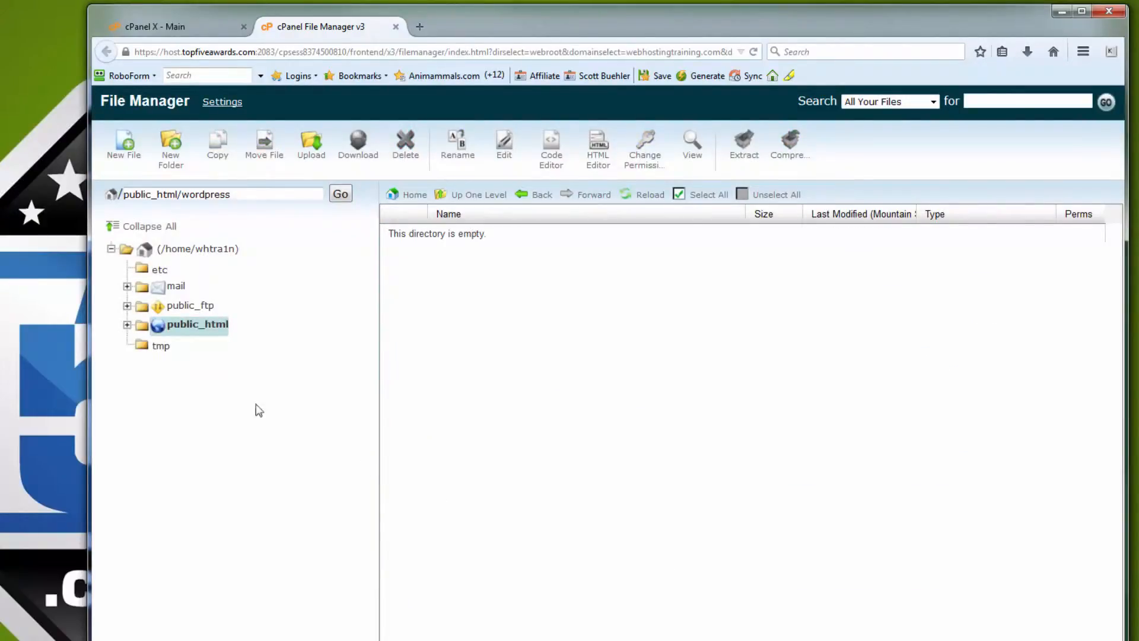
# Step: Return to public_html and delete the emptied wordpress folder
pyautogui.click(191, 322)
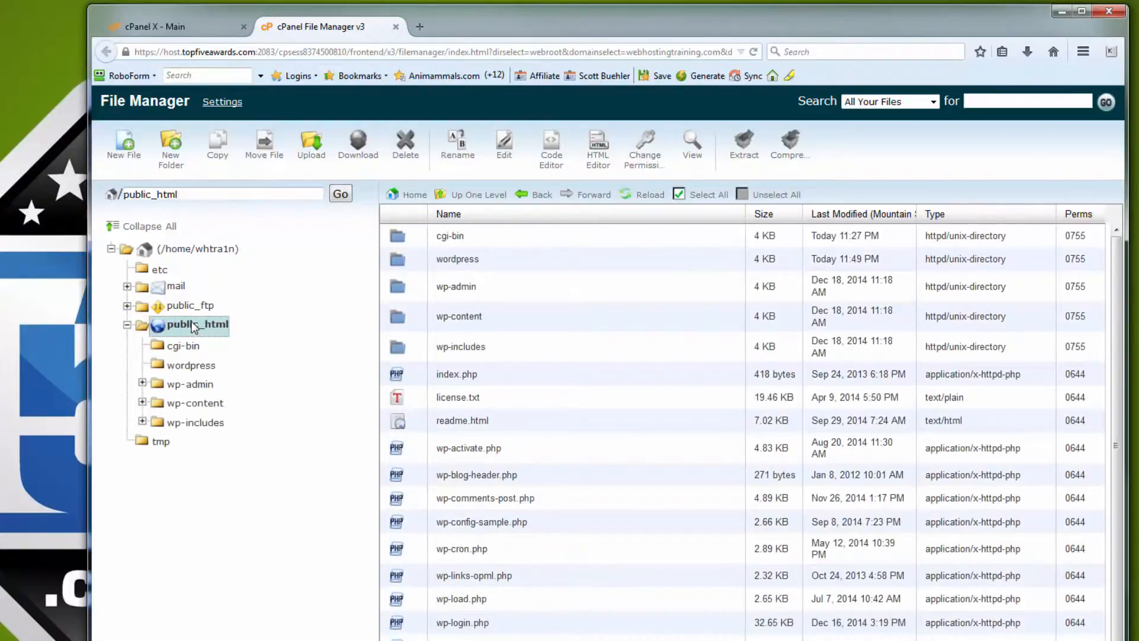
pyautogui.click(498, 257)
pyautogui.rightClick(497, 257)
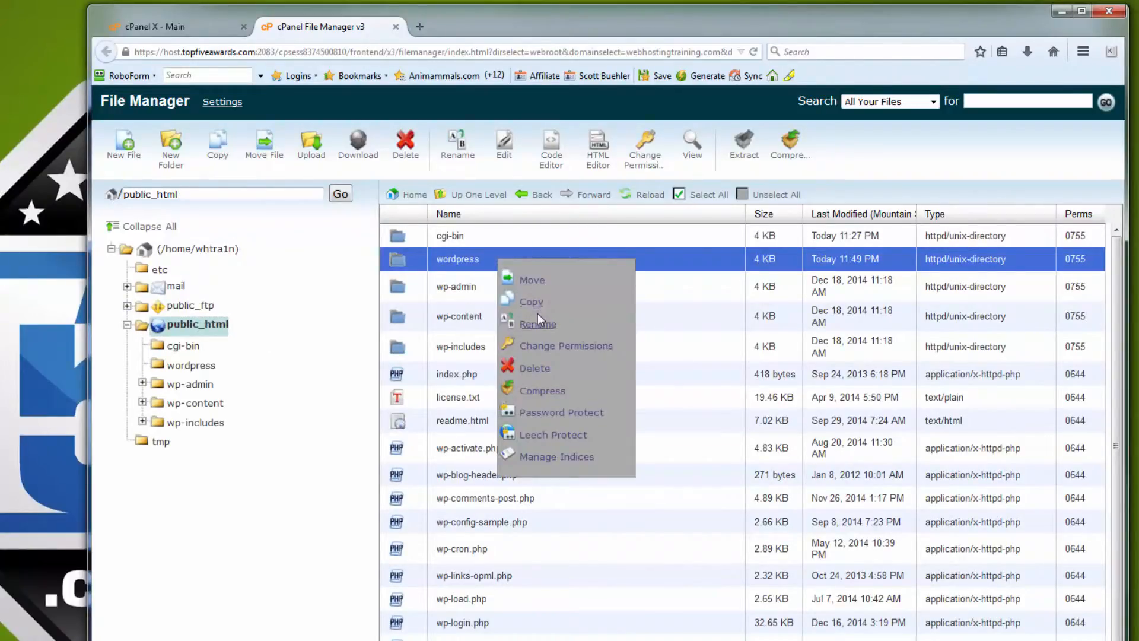
pyautogui.click(536, 369)
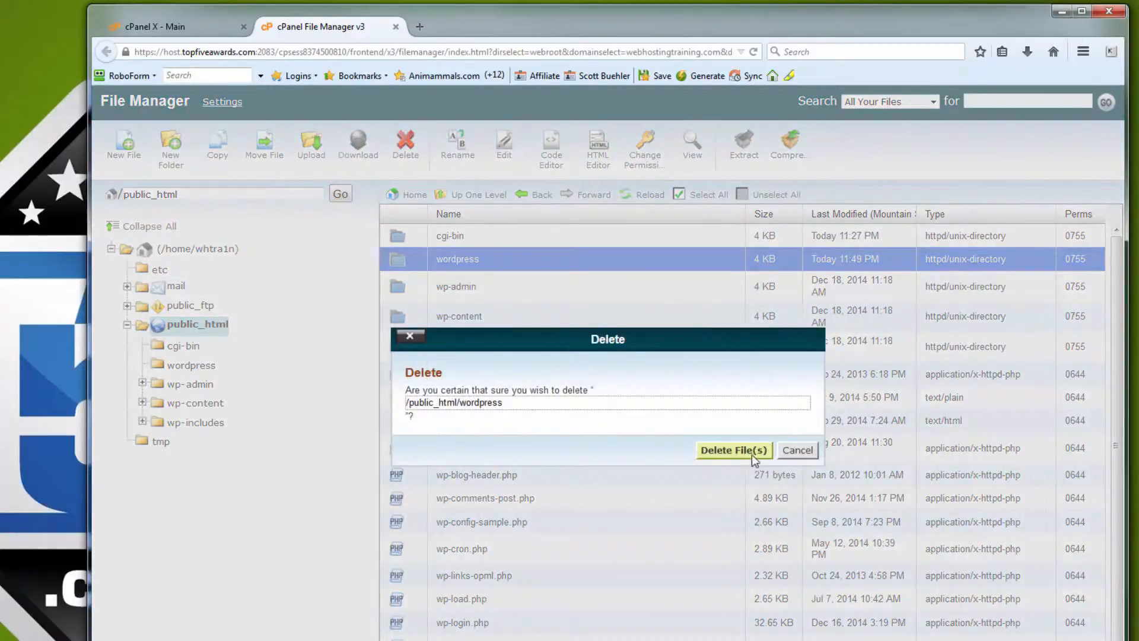
pyautogui.click(733, 450)
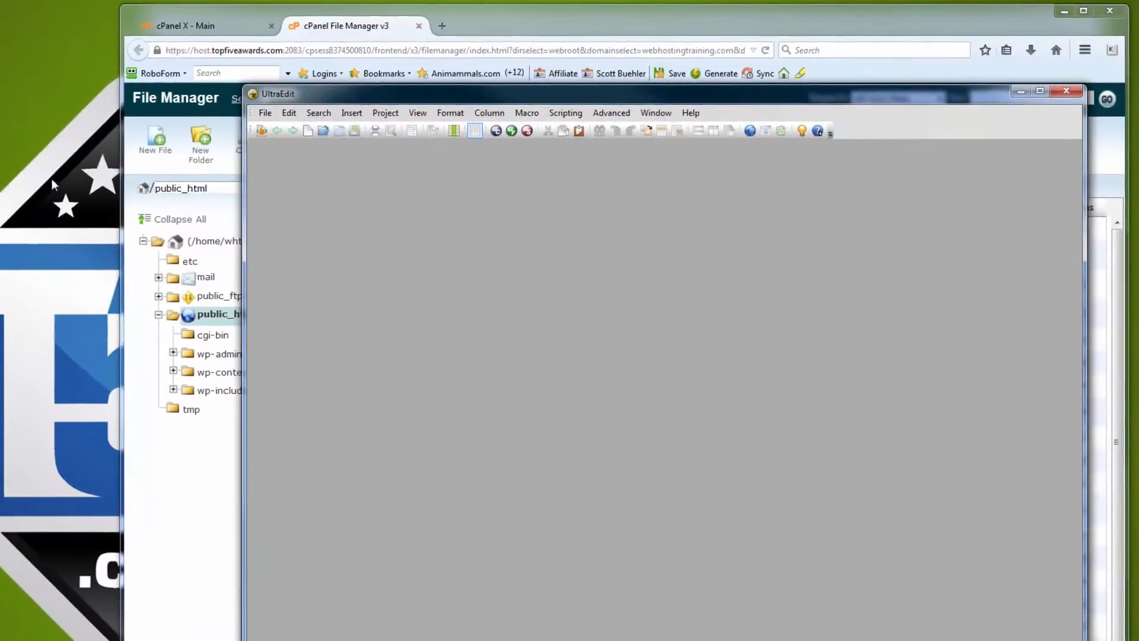
# Step: Open the desktop copy of wp-config.php in UltraEdit and arrange the editor on the left half of the desktop, Firefox on the right
pyautogui.moveTo(215, 184); pyautogui.dragTo(512, 226)
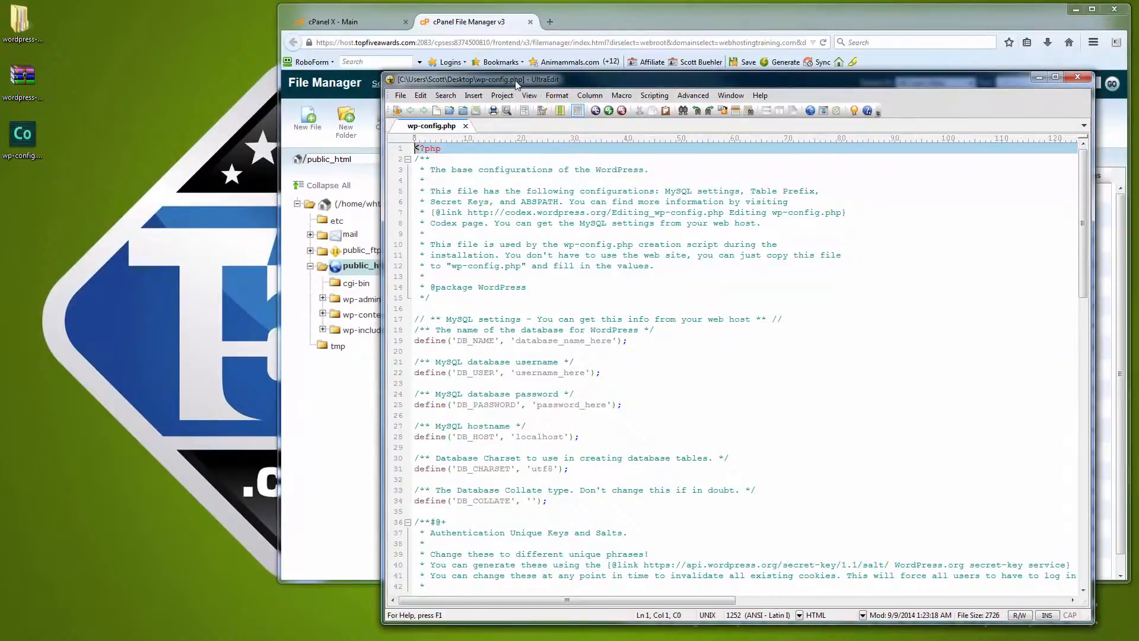
pyautogui.moveTo(516, 85); pyautogui.dragTo(135, 29)
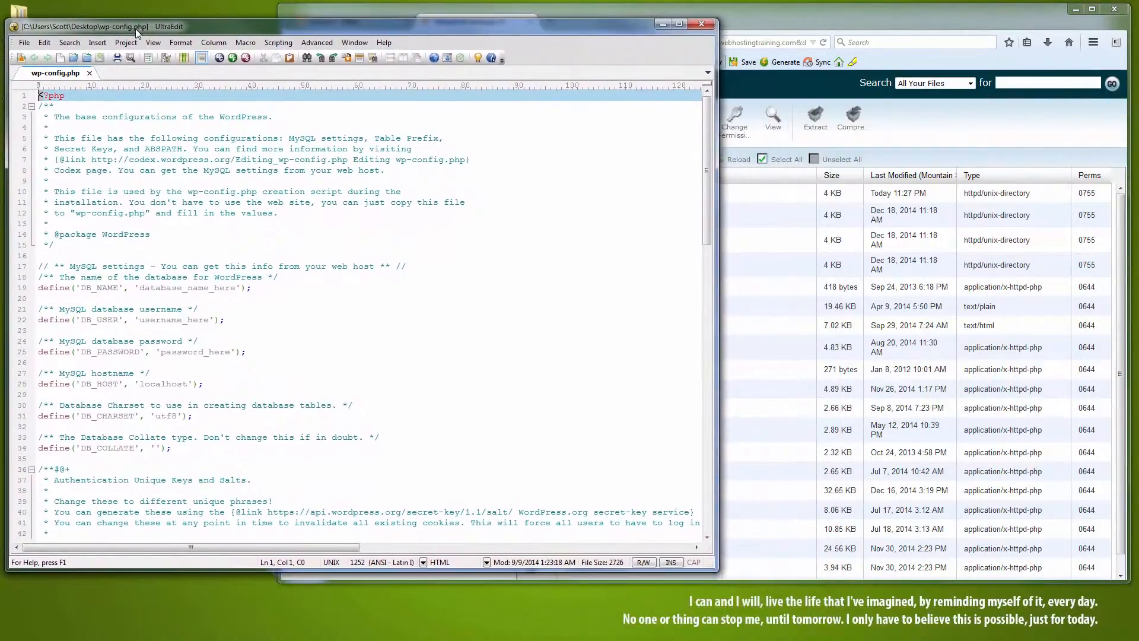
pyautogui.click(933, 124)
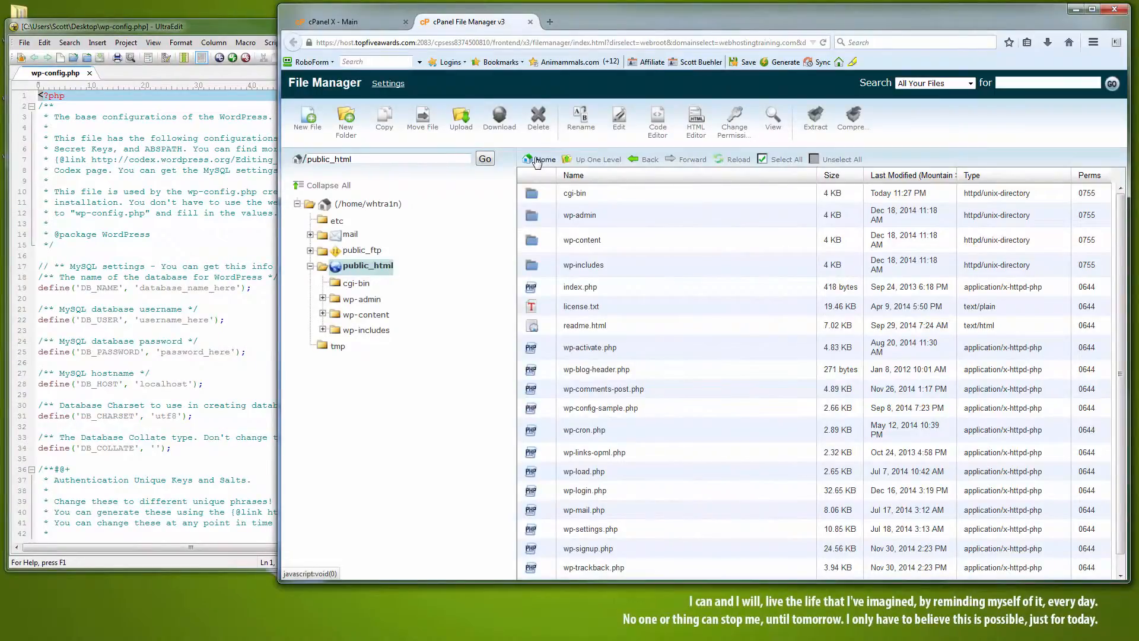
pyautogui.press('super+Right')
pyautogui.click(504, 197)
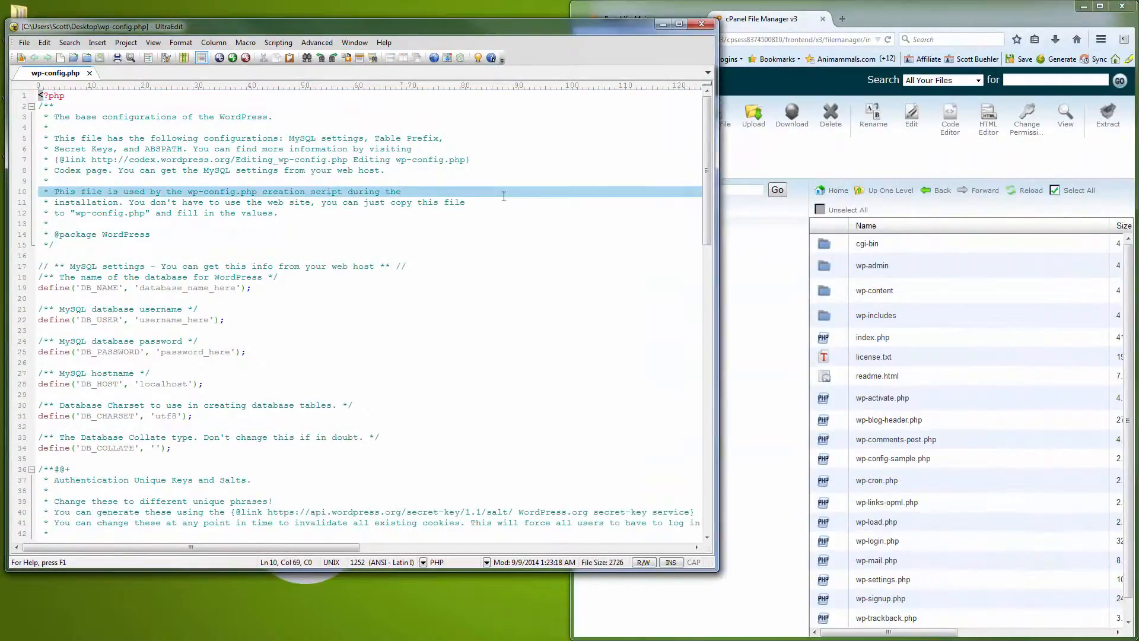
pyautogui.press('super+Left')
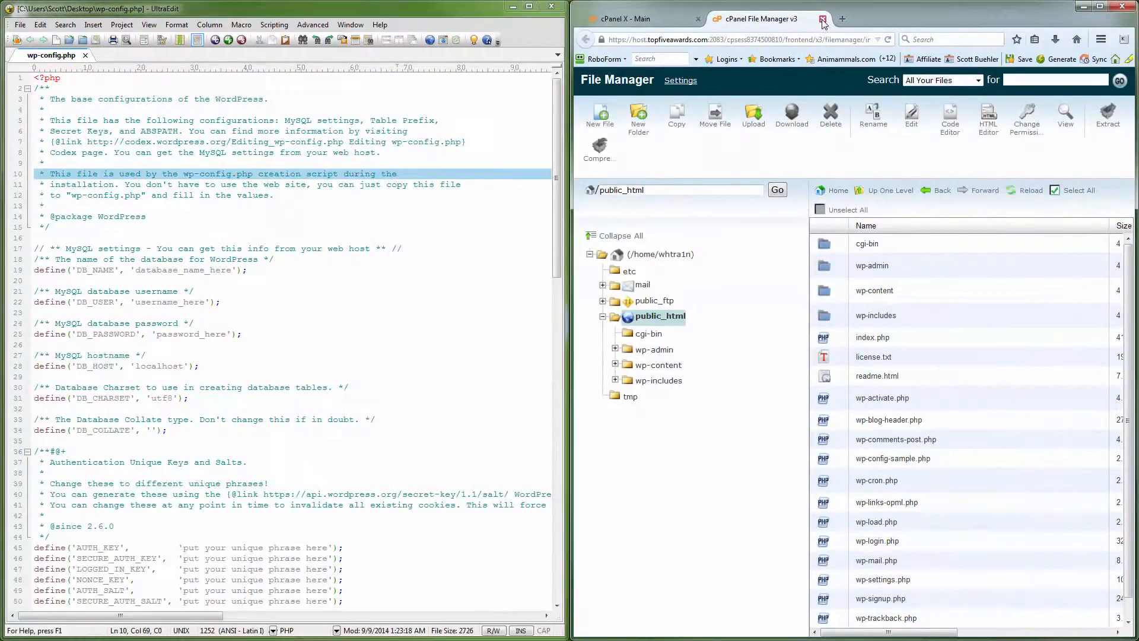
# Step: From the cPanel main page, open MySQL Databases and create a new database with the name w0rdpress after the account prefix
pyautogui.click(642, 20)
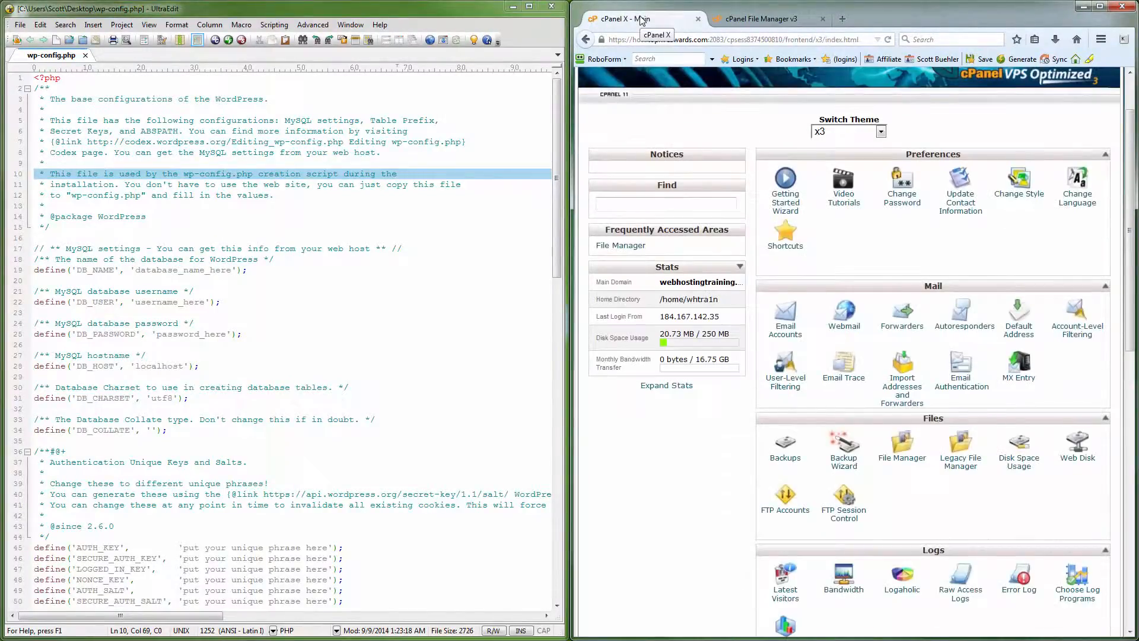
pyautogui.scroll(-5, 929, 371)
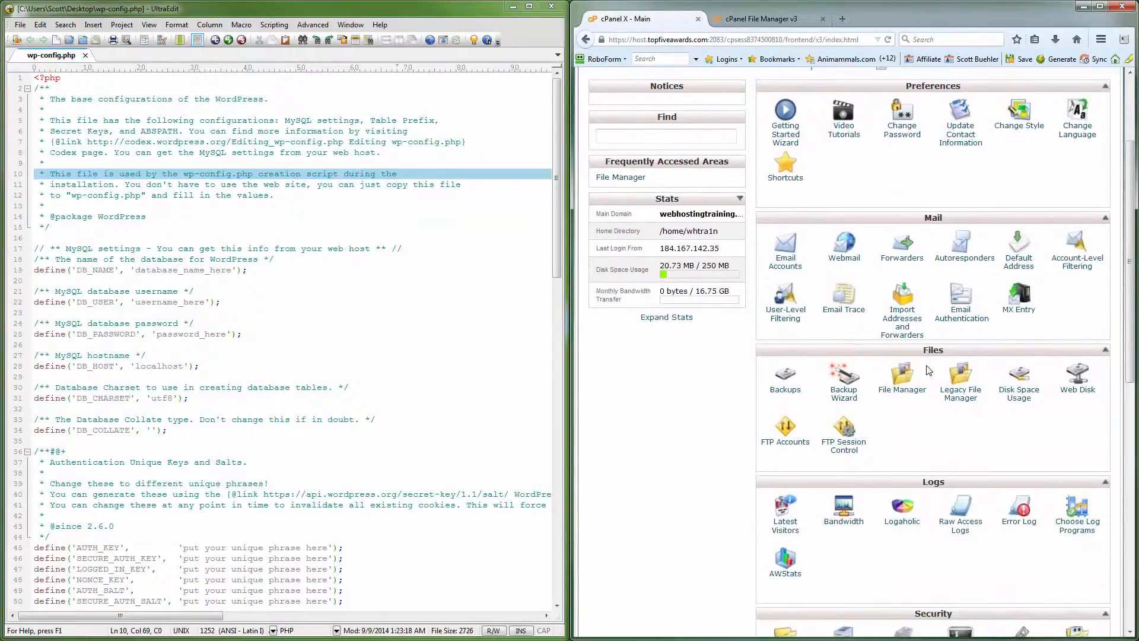
pyautogui.scroll(-4, 928, 370)
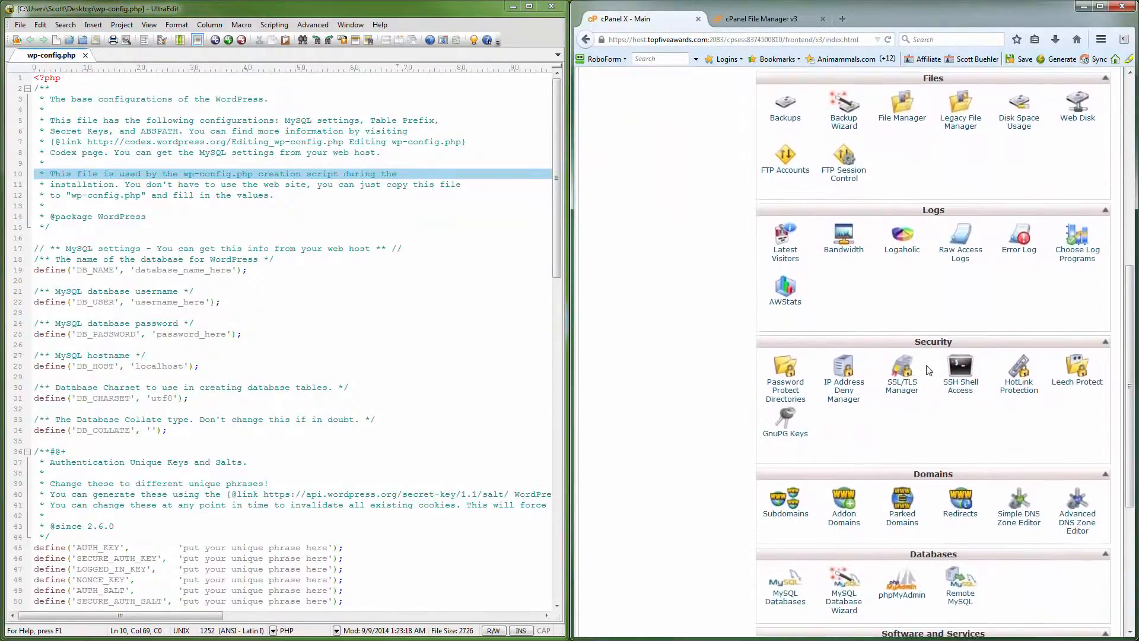
pyautogui.scroll(-1, 929, 370)
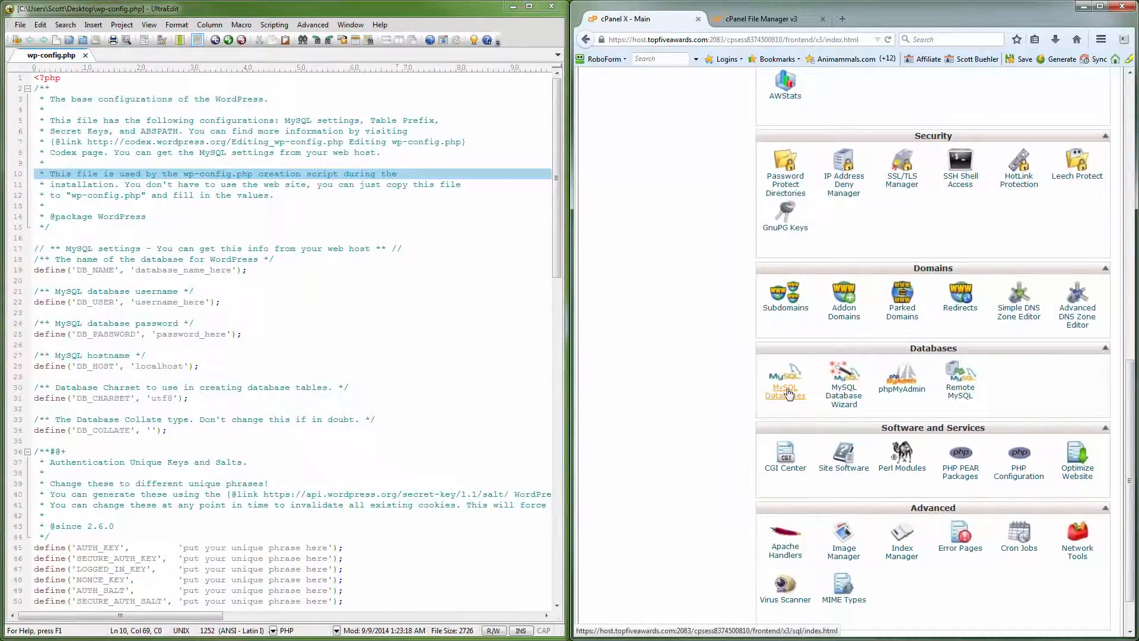
pyautogui.click(788, 393)
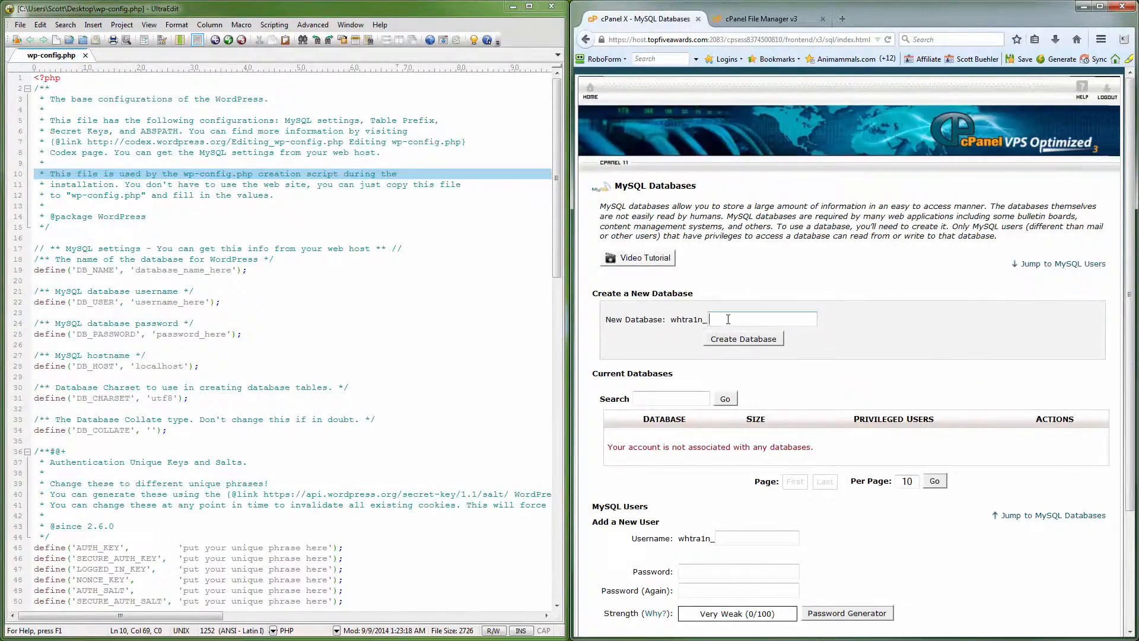
pyautogui.write('w0rdpress')
pyautogui.click(739, 341)
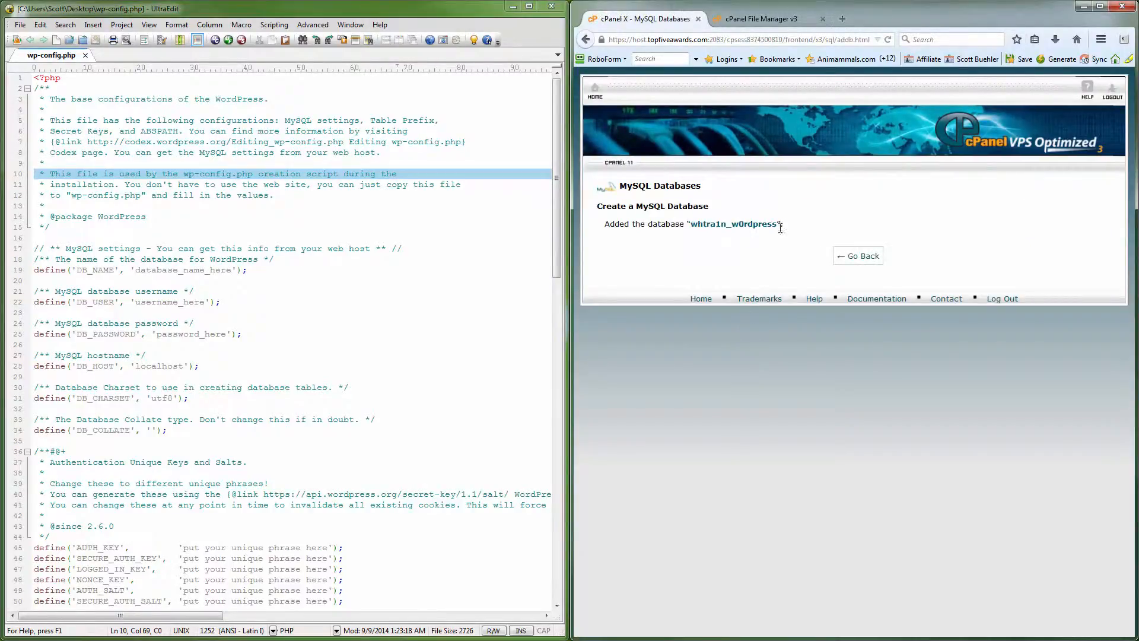
# Step: Copy the full name of the new database, whtra1n_w0rdpress, and paste it over database_name_here in the DB_NAME line of wp-config.php
pyautogui.moveTo(779, 220); pyautogui.dragTo(694, 227)
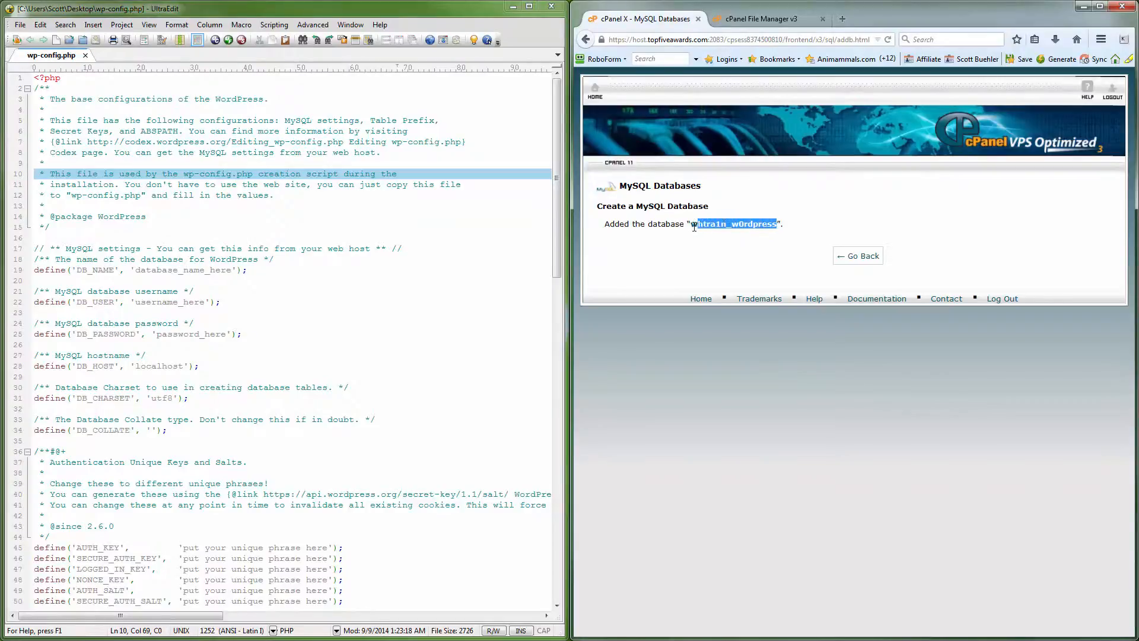
pyautogui.rightClick(695, 224)
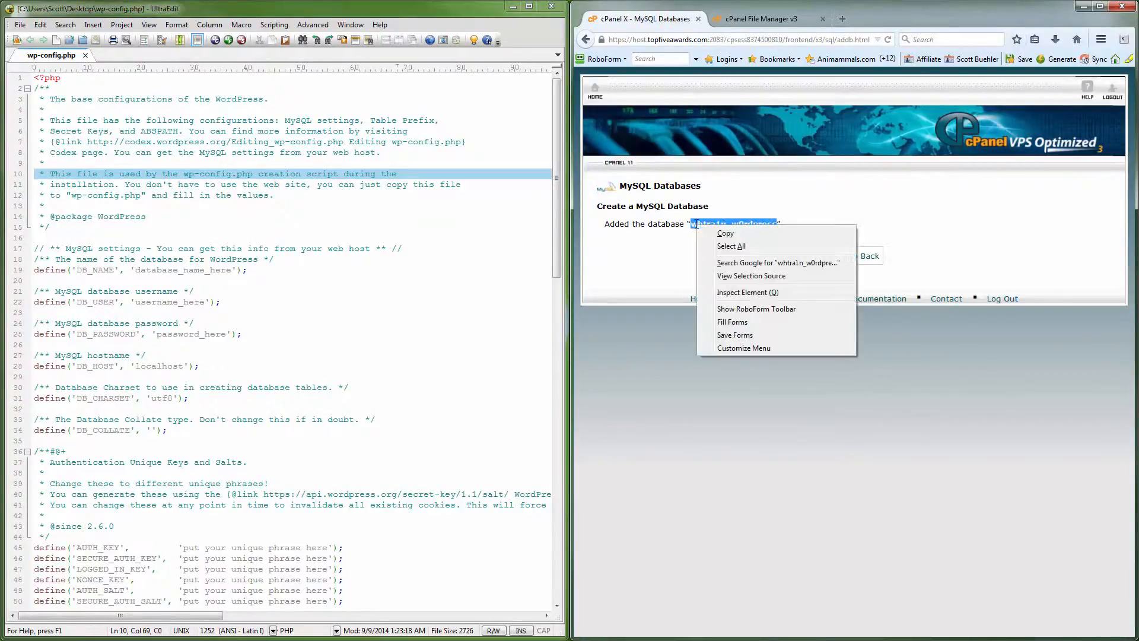
pyautogui.click(729, 237)
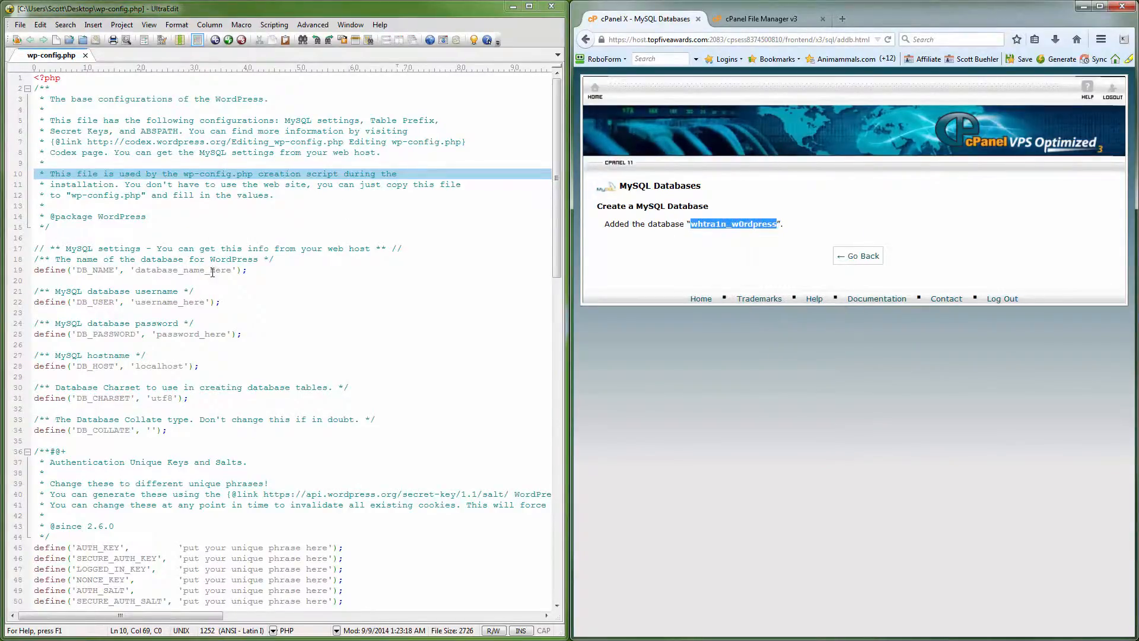
pyautogui.moveTo(234, 271); pyautogui.dragTo(138, 275)
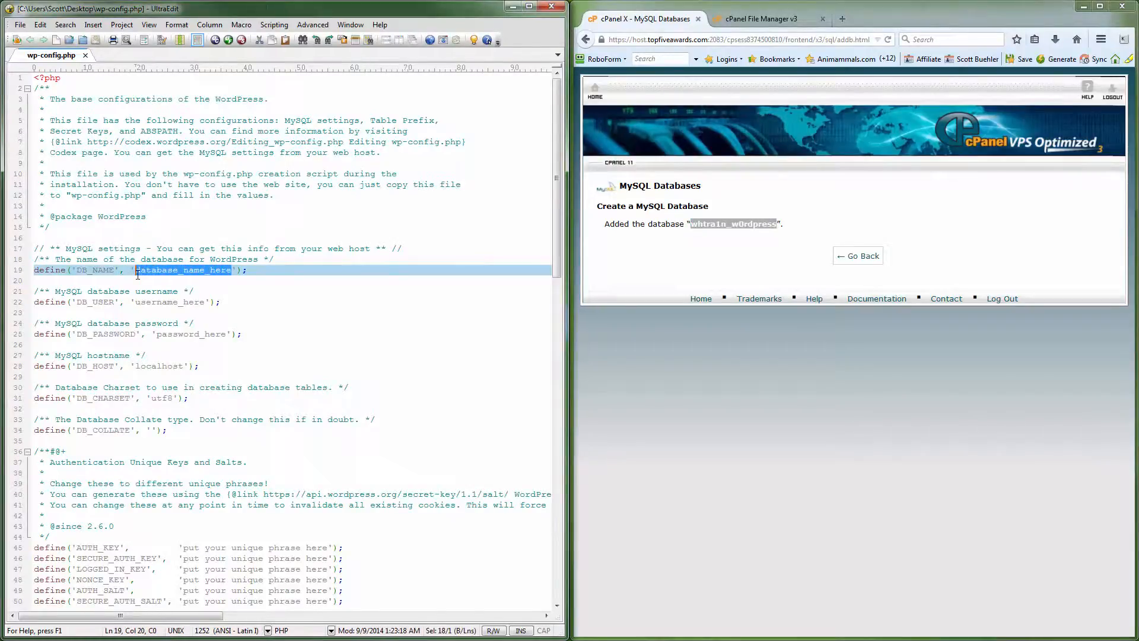
pyautogui.hotkey('ctrl', 'v')
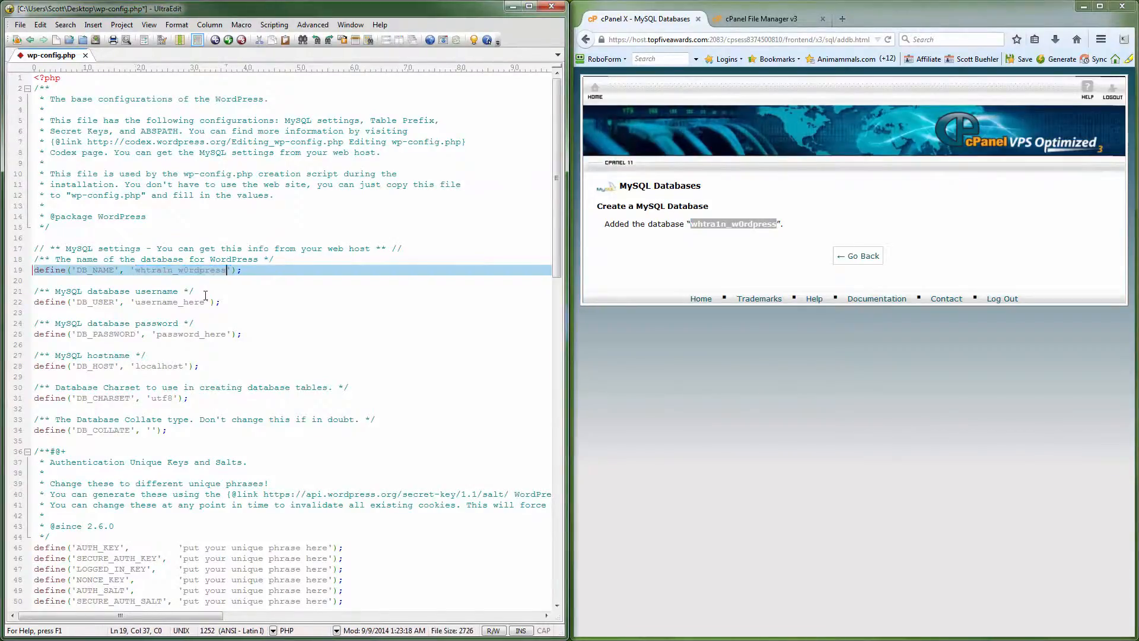
# Step: Return to the MySQL Databases page and enter dem0 after the account prefix as the new MySQL user's name
pyautogui.click(849, 257)
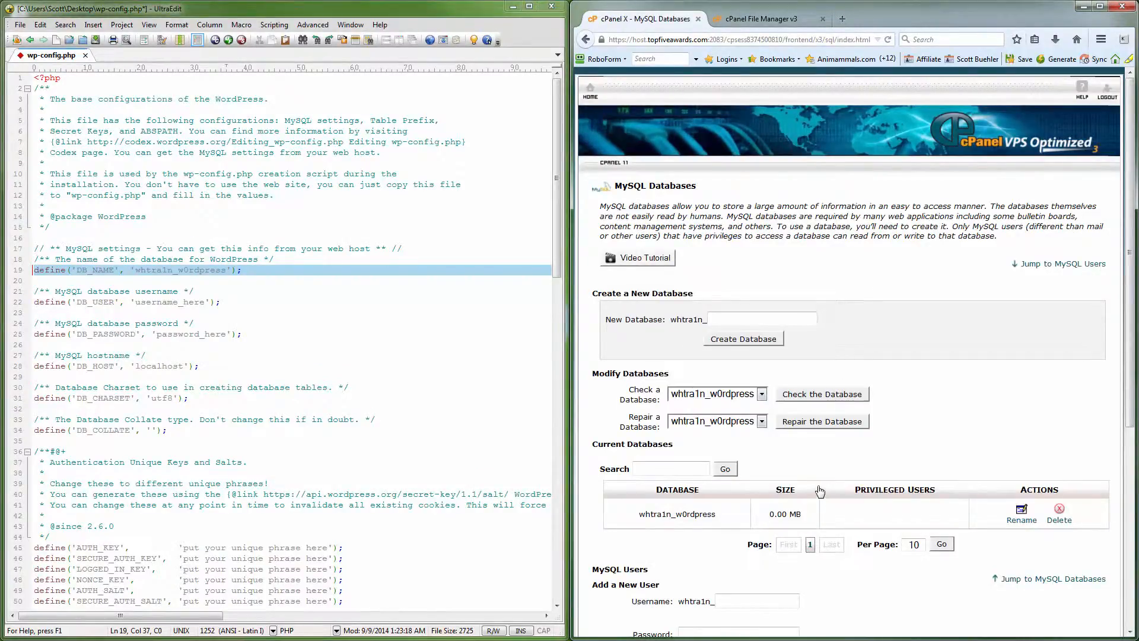
pyautogui.scroll(-4, 824, 496)
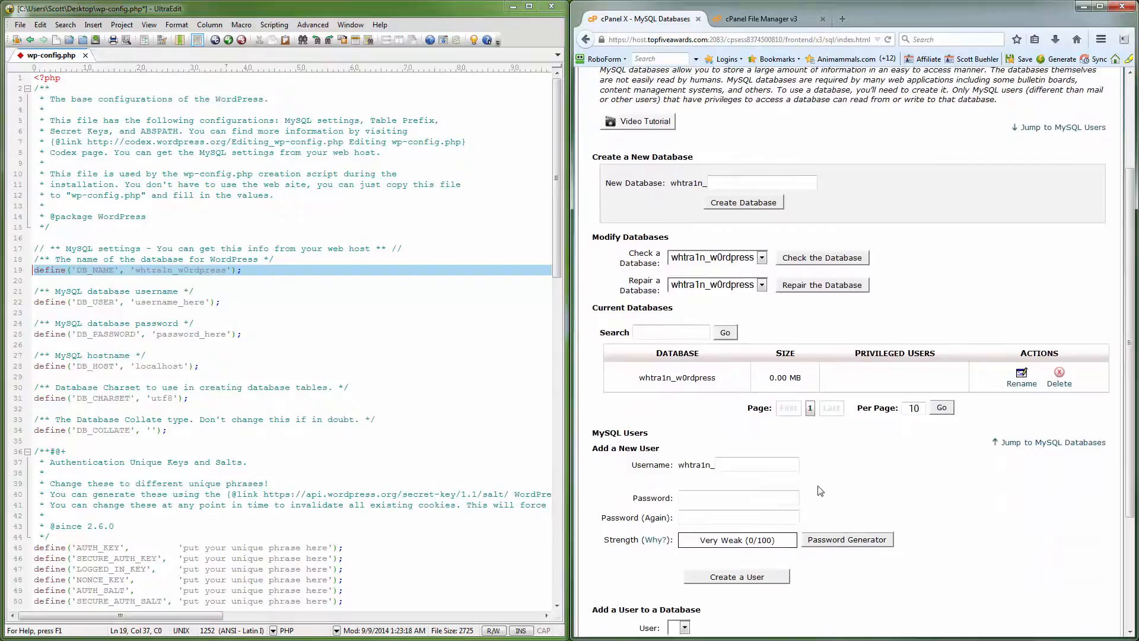
pyautogui.click(745, 465)
pyautogui.write('dem0')
# Step: Open the Password Generator, set the password length to 16 in its advanced options, and generate new passwords
pyautogui.click(832, 542)
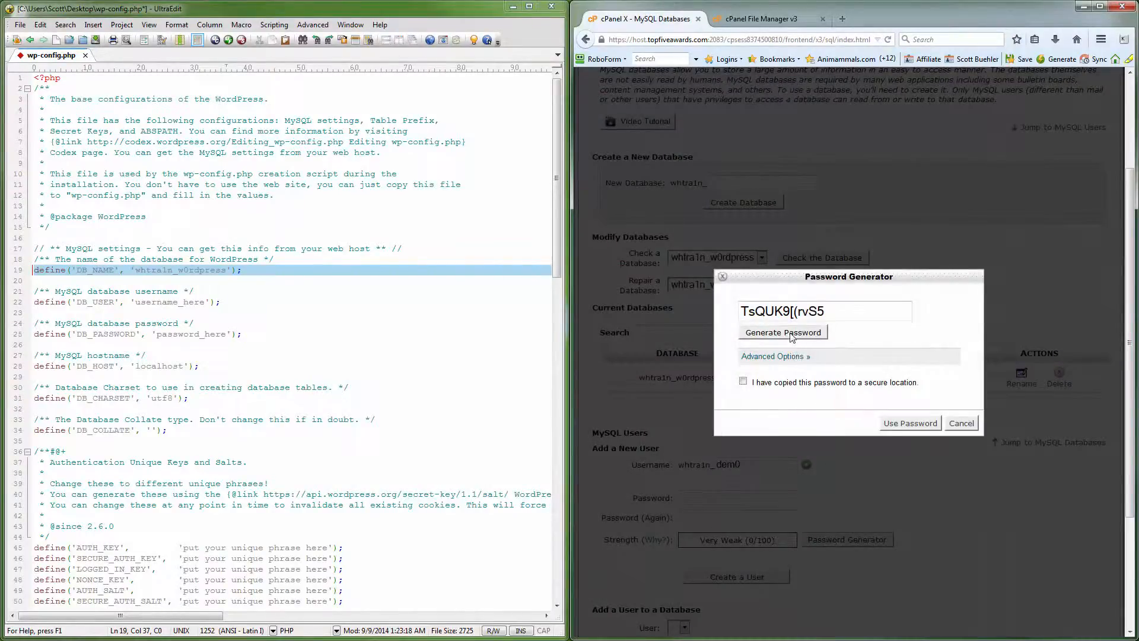
pyautogui.click(788, 357)
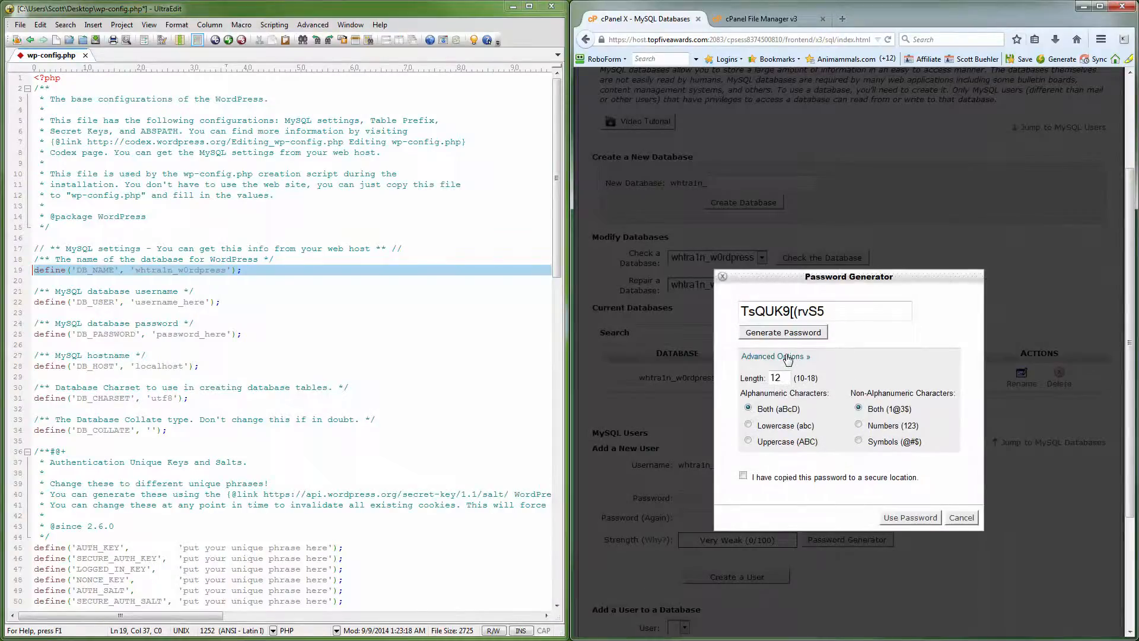
pyautogui.moveTo(785, 378); pyautogui.dragTo(764, 378)
pyautogui.write('1')
pyautogui.click(801, 336)
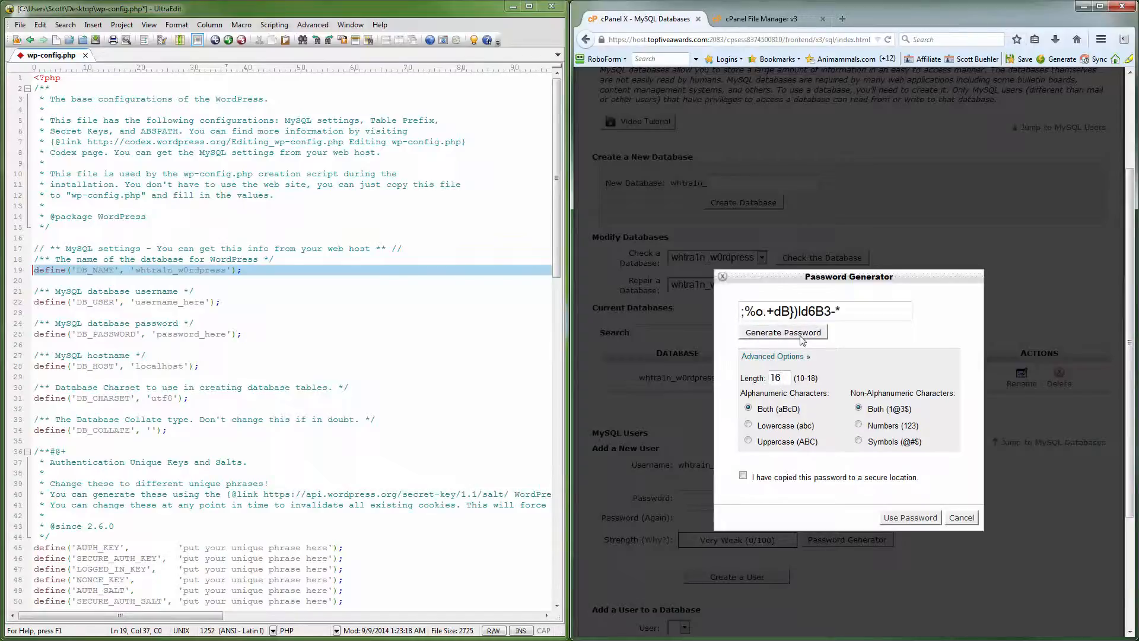
pyautogui.click(802, 340)
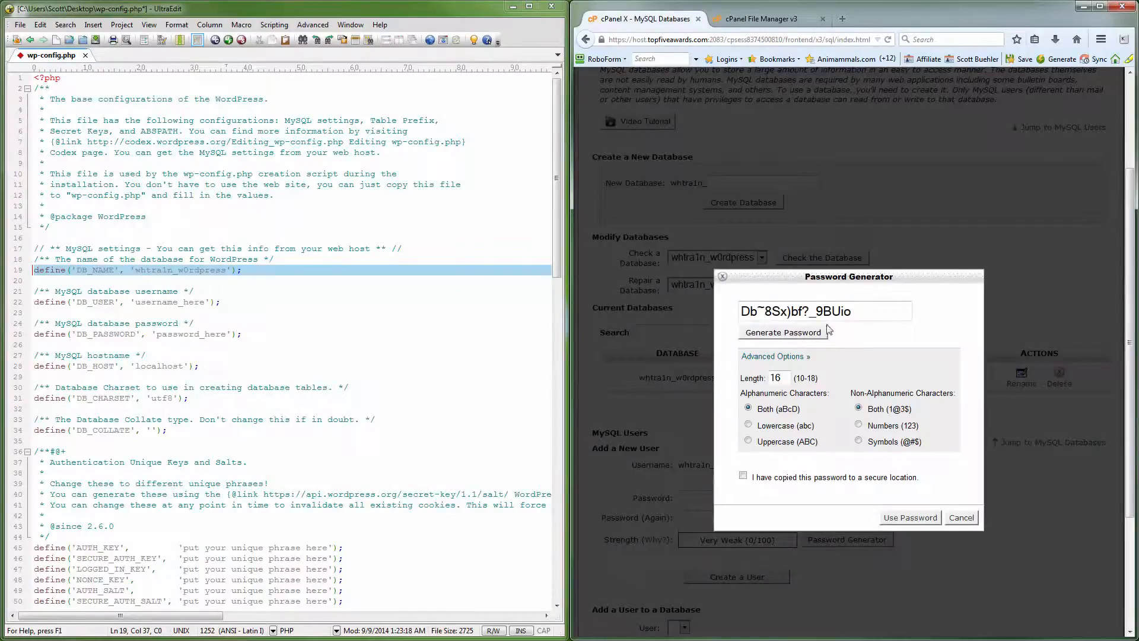
# Step: Copy the generated password, close the generator, and paste it into both password fields for the new MySQL user
pyautogui.moveTo(856, 312); pyautogui.dragTo(742, 310)
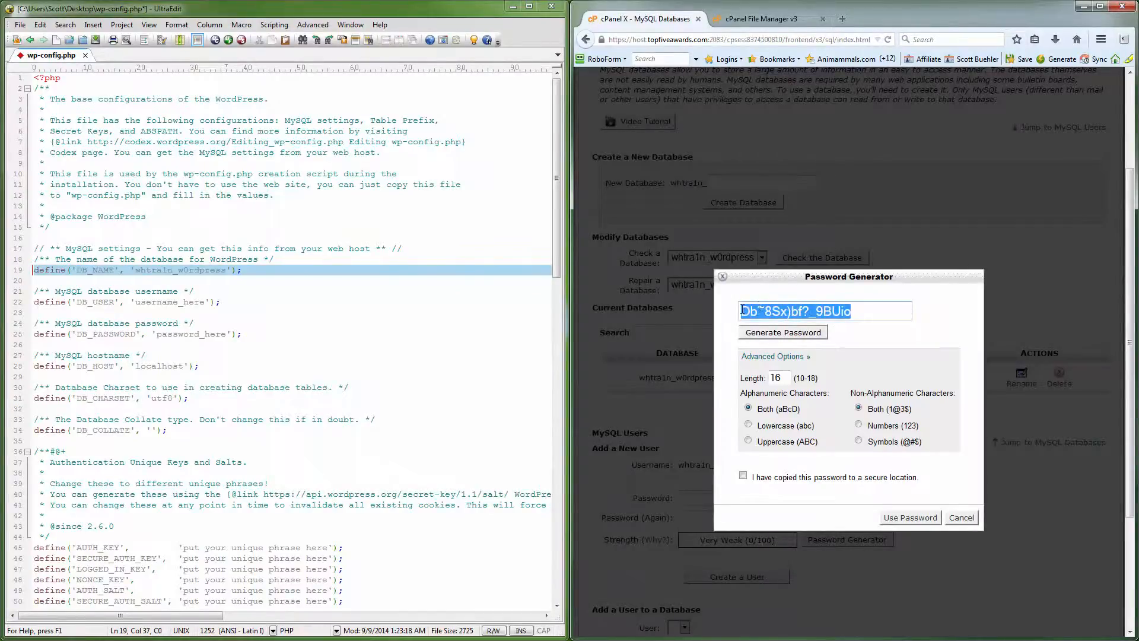
pyautogui.rightClick(753, 312)
pyautogui.click(789, 351)
pyautogui.click(953, 521)
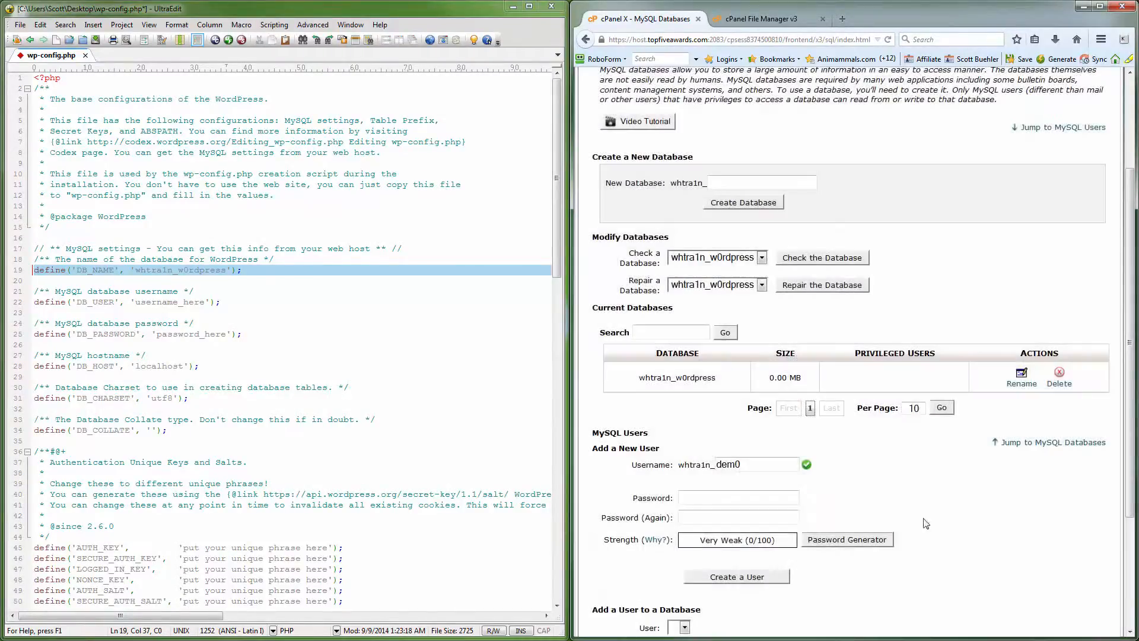
pyautogui.click(692, 497)
pyautogui.hotkey('ctrl', 'v')
pyautogui.hotkey('ctrl', 'v')
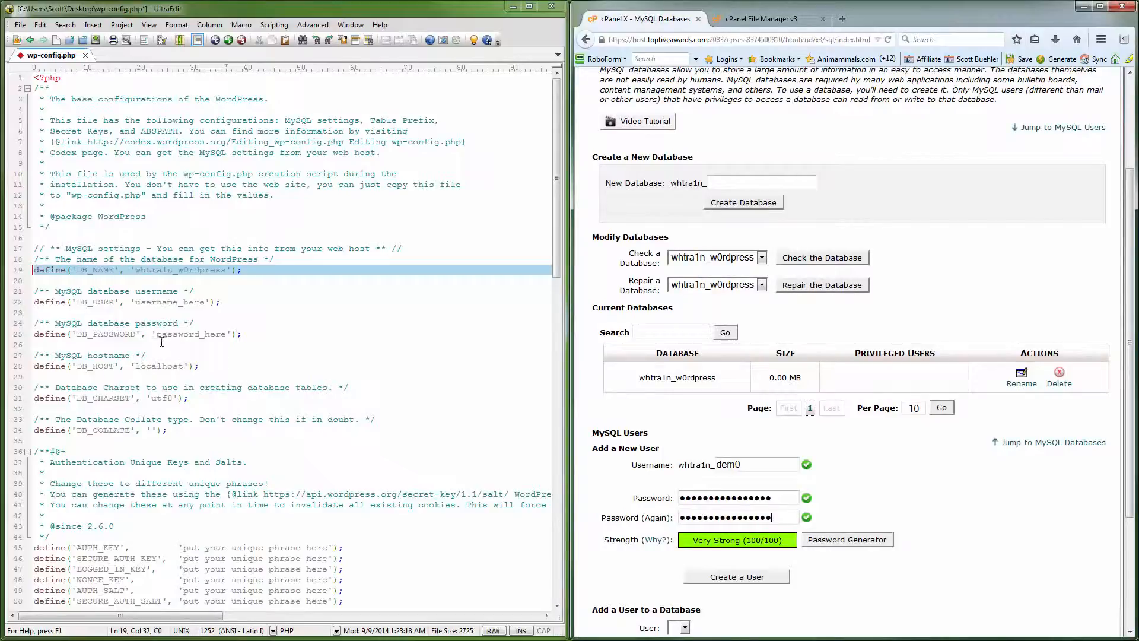
# Step: In wp-config.php, paste the database password over password_here, replace username_here with whtra1n_dem0, and save the file
pyautogui.moveTo(158, 334); pyautogui.dragTo(225, 335)
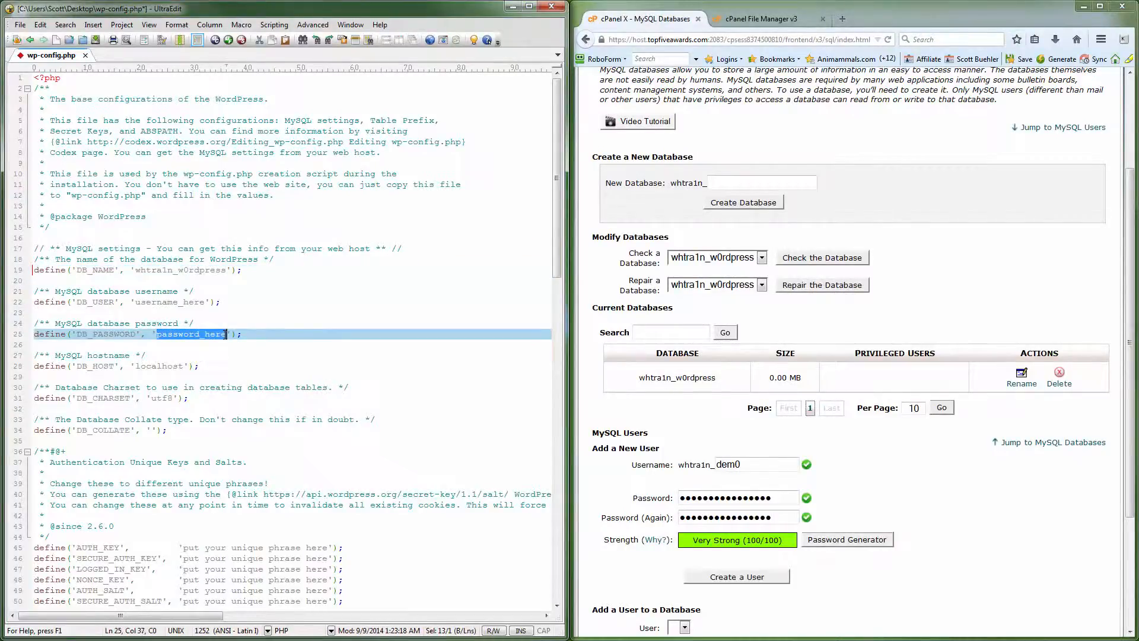
pyautogui.hotkey('ctrl', 'v')
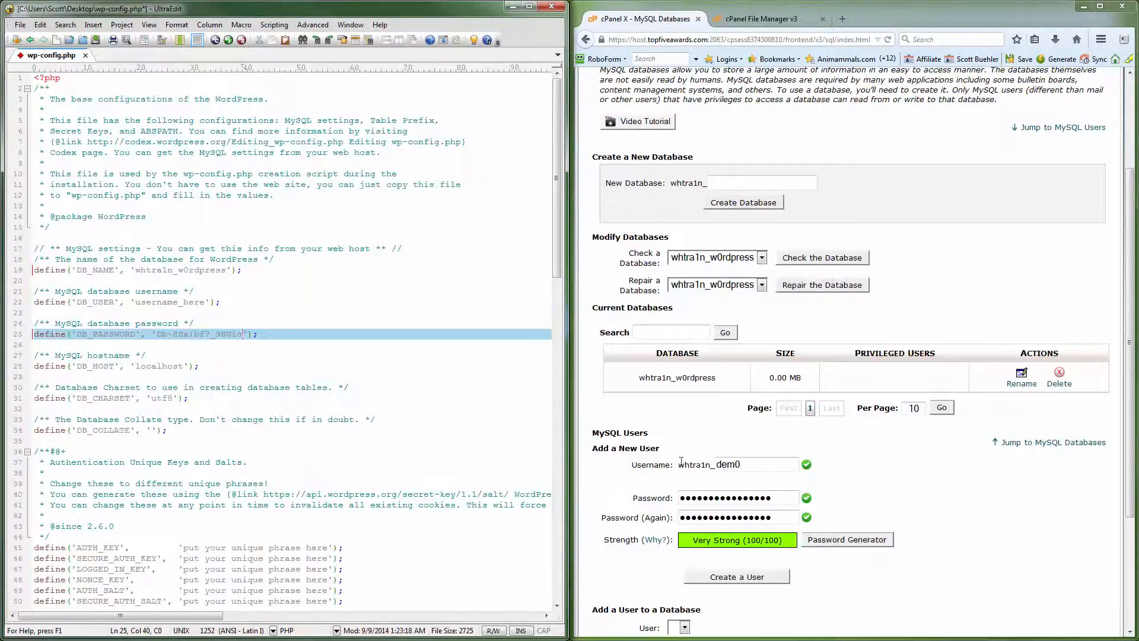
pyautogui.moveTo(679, 465); pyautogui.dragTo(713, 466)
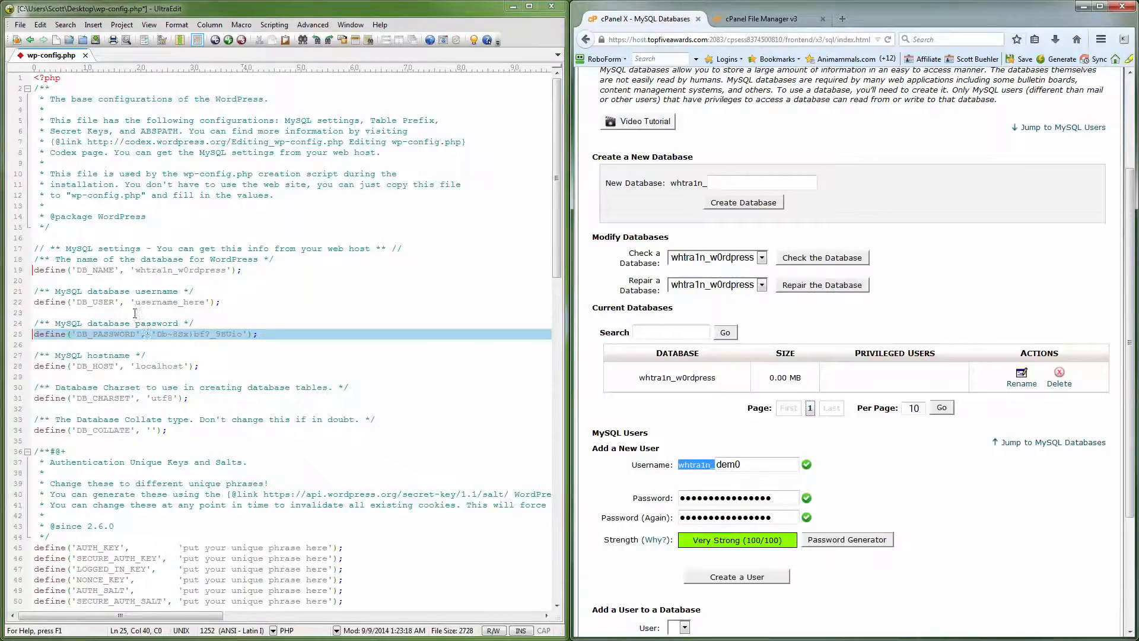
pyautogui.moveTo(135, 303); pyautogui.dragTo(204, 303)
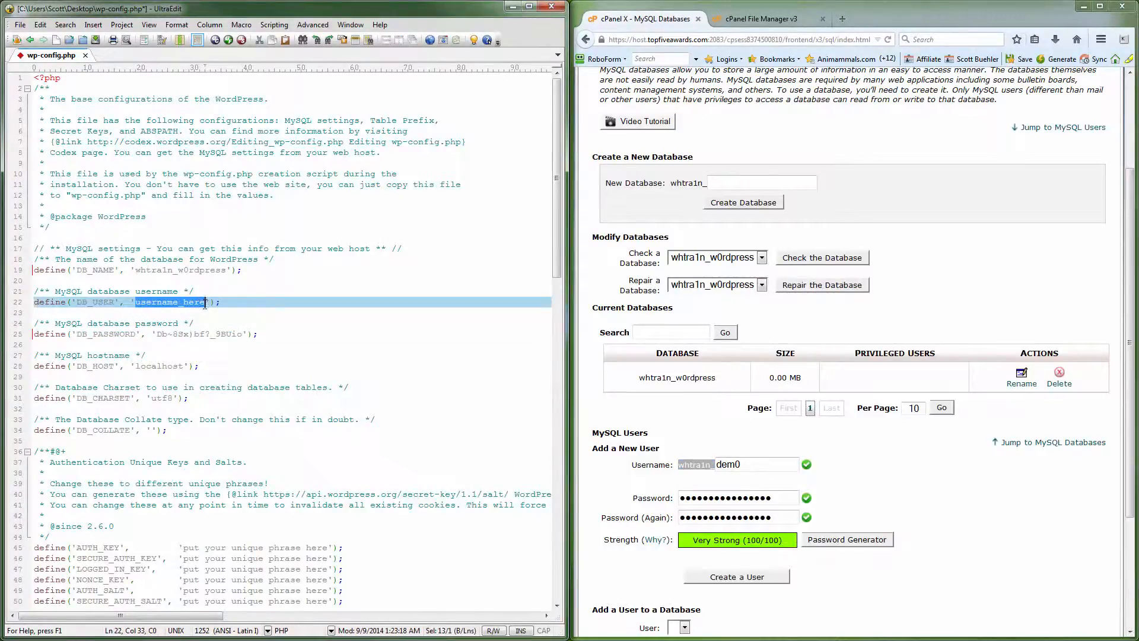
pyautogui.hotkey('ctrl', 'v')
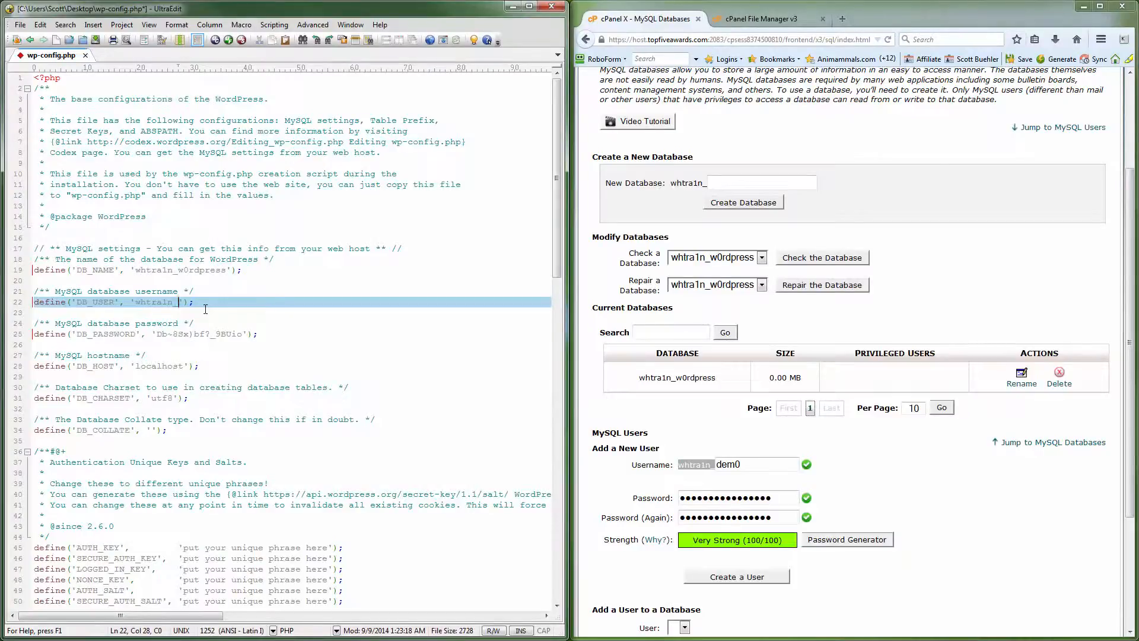
pyautogui.write('dem0')
pyautogui.hotkey('ctrl', 's')
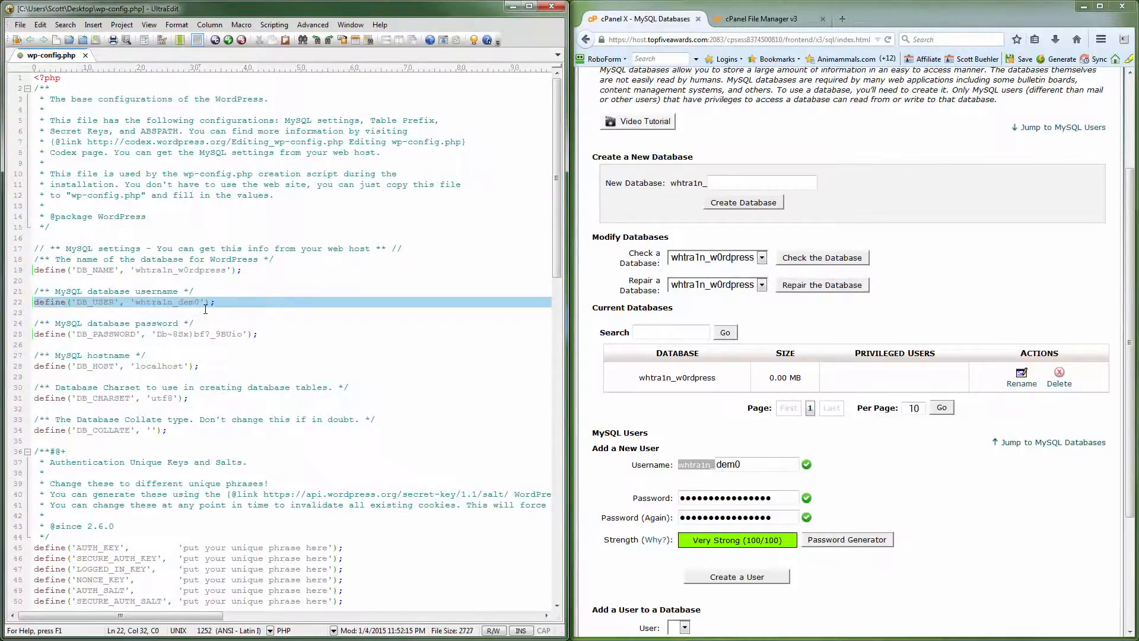
# Step: Create the MySQL user, return to MySQL Databases, and add whtra1n_dem0 to the whtra1n_w0rdpress database
pyautogui.click(742, 580)
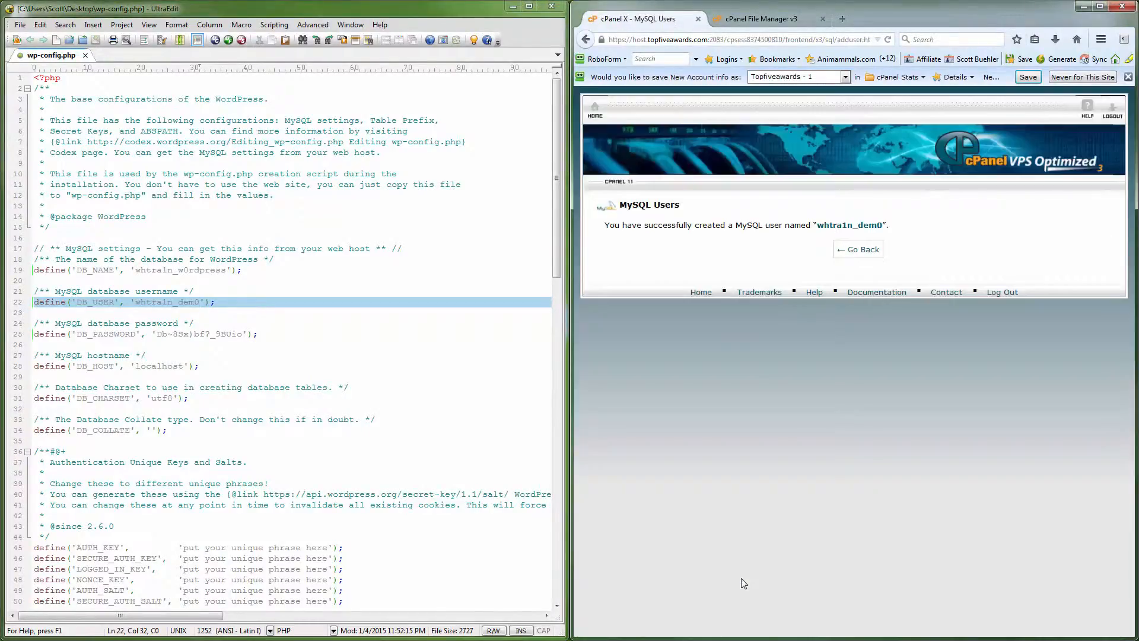
pyautogui.click(879, 249)
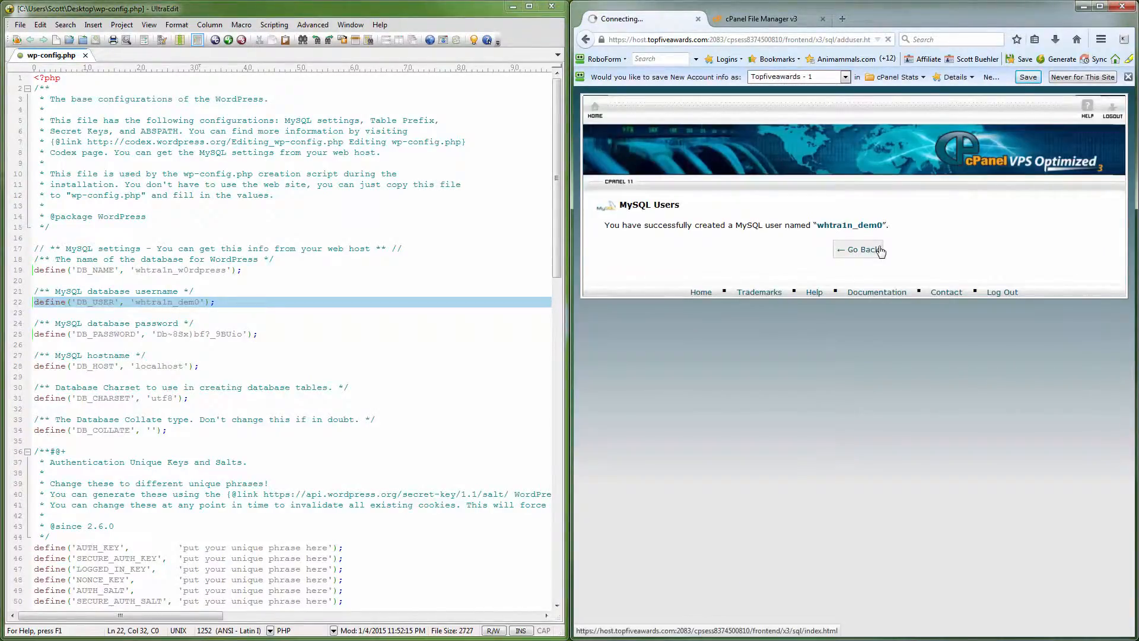
pyautogui.scroll(-5, 894, 440)
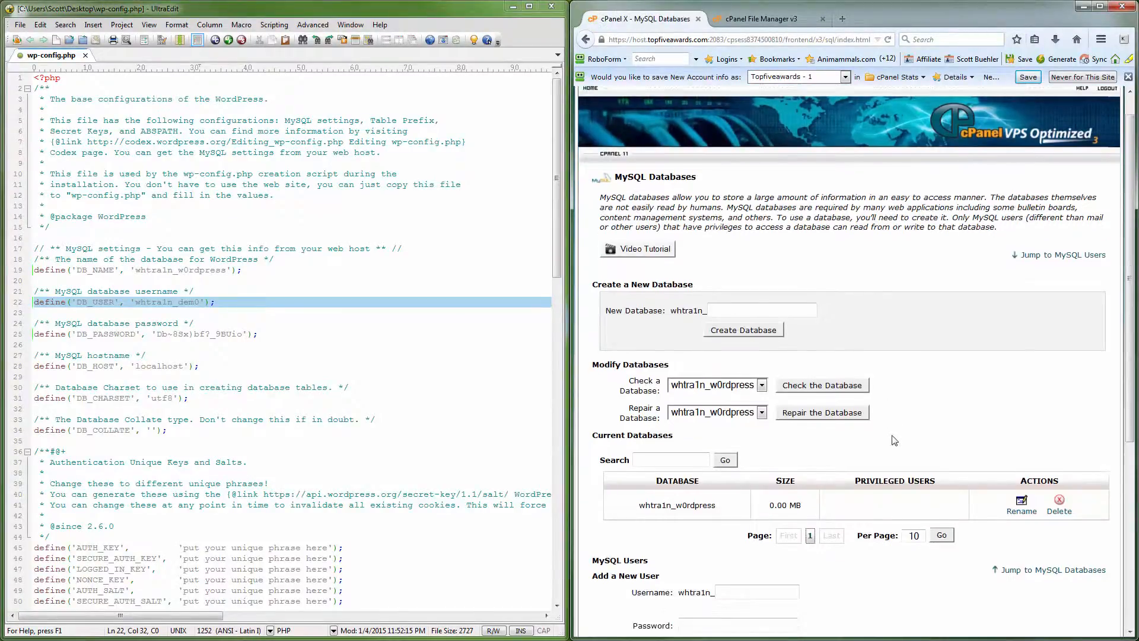
pyautogui.scroll(-4, 894, 441)
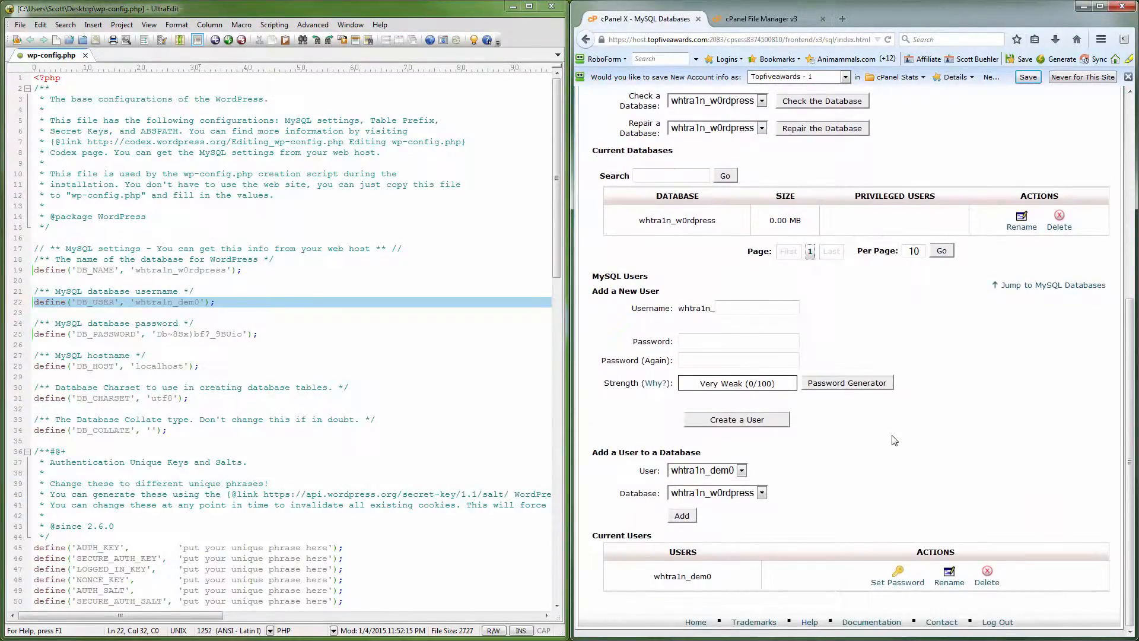
pyautogui.moveTo(592, 453); pyautogui.dragTo(701, 453)
pyautogui.click(754, 457)
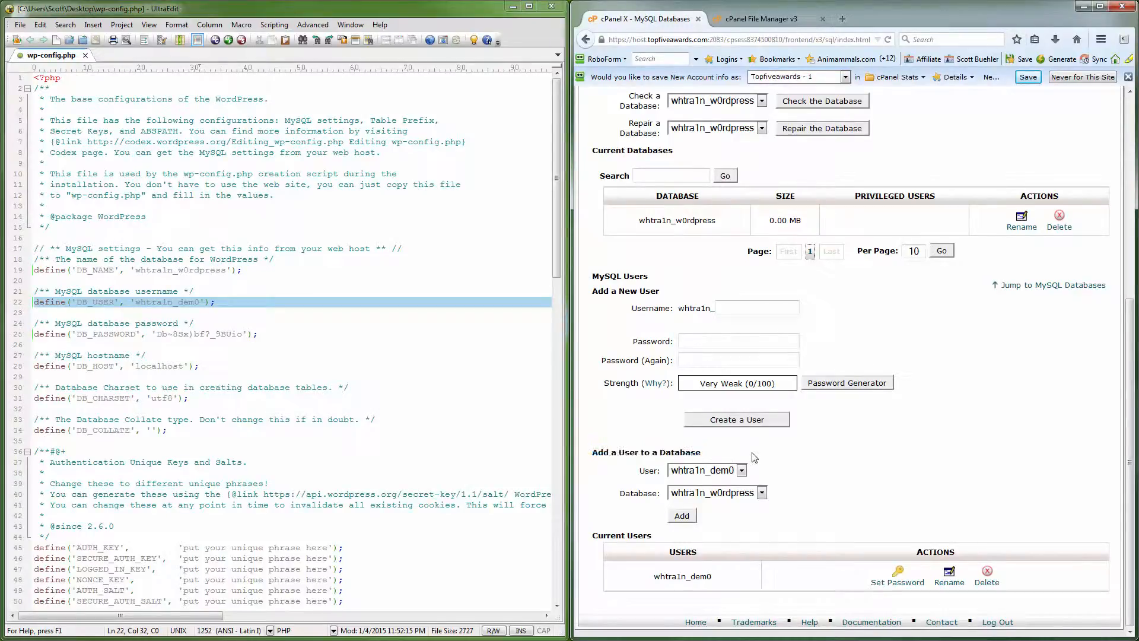
pyautogui.click(682, 516)
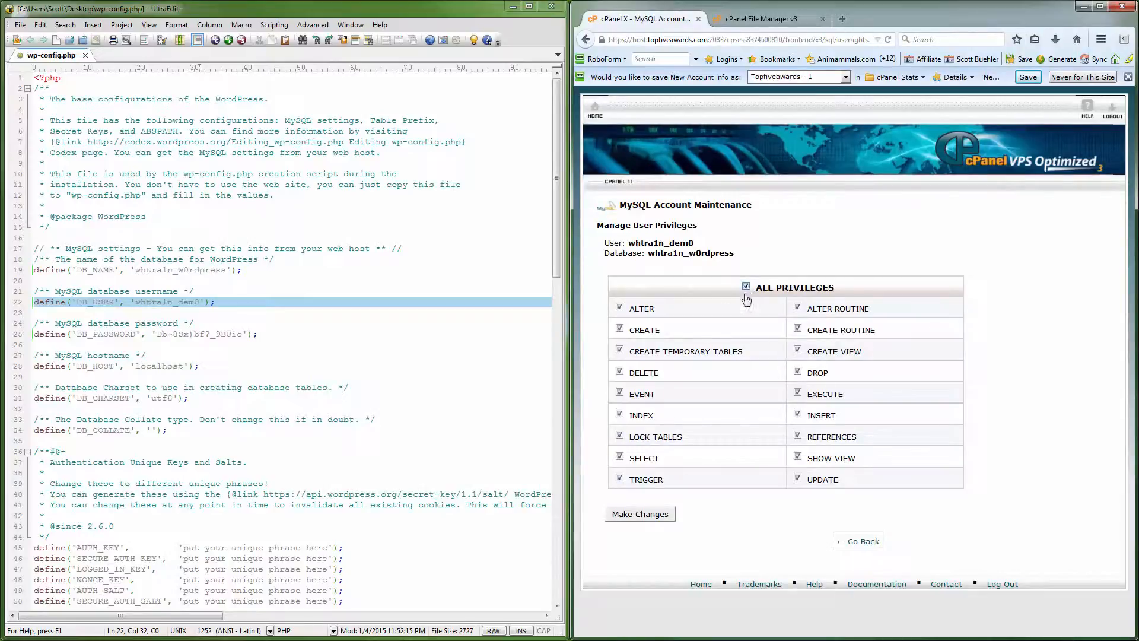
# Step: Grant the database user ALL PRIVILEGES on whtra1n_w0rdpress and return to the MySQL Databases page
pyautogui.click(633, 515)
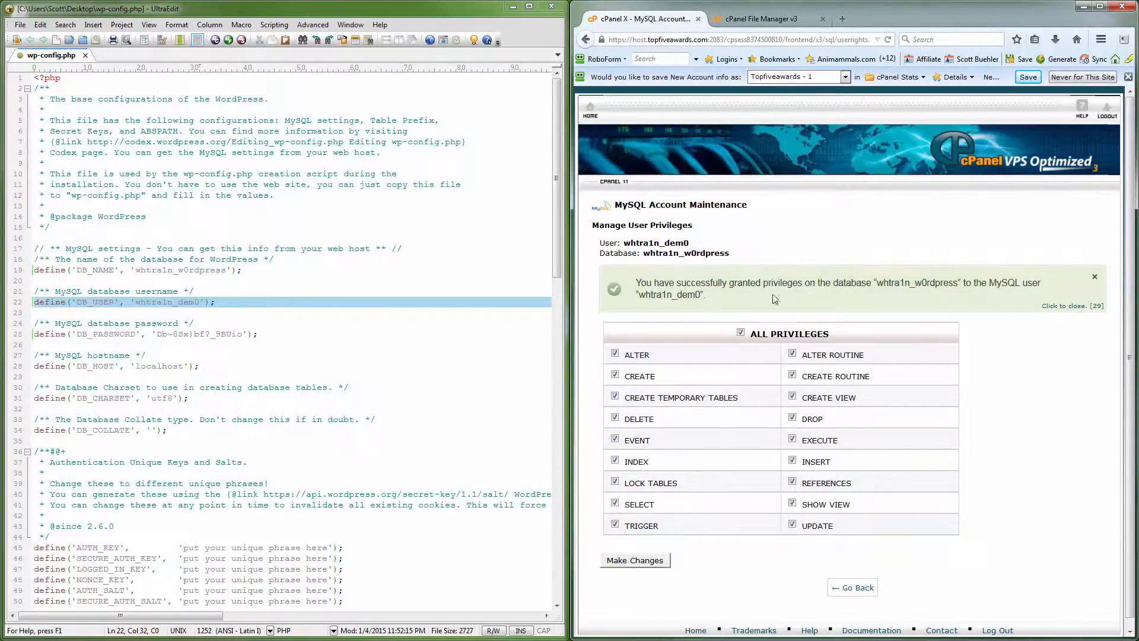
pyautogui.moveTo(638, 283); pyautogui.dragTo(712, 298)
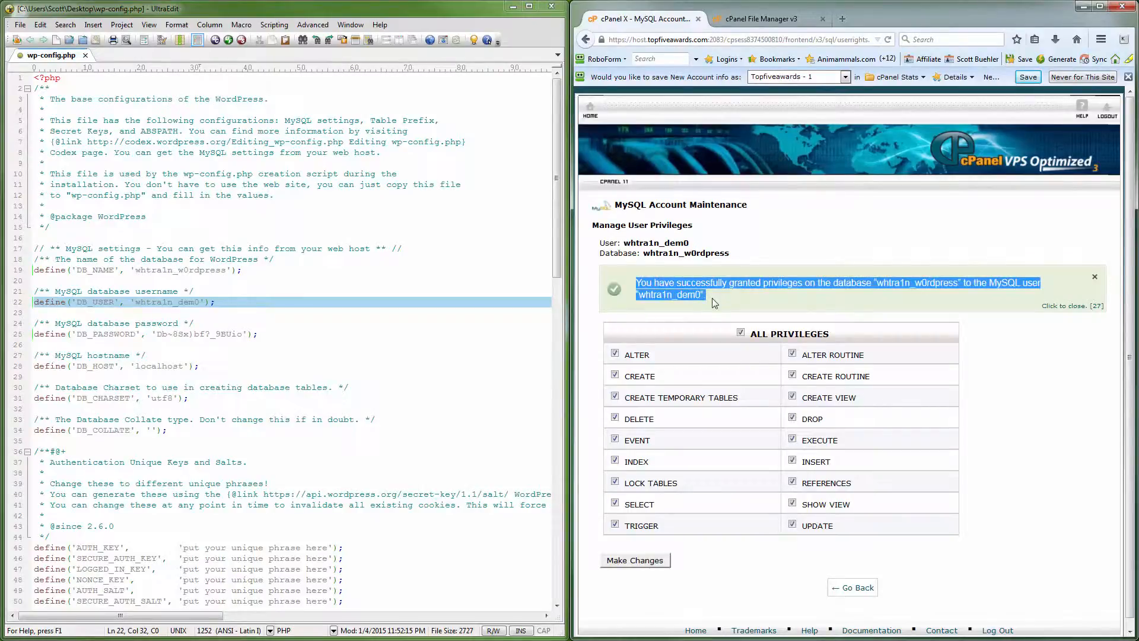
pyautogui.click(849, 589)
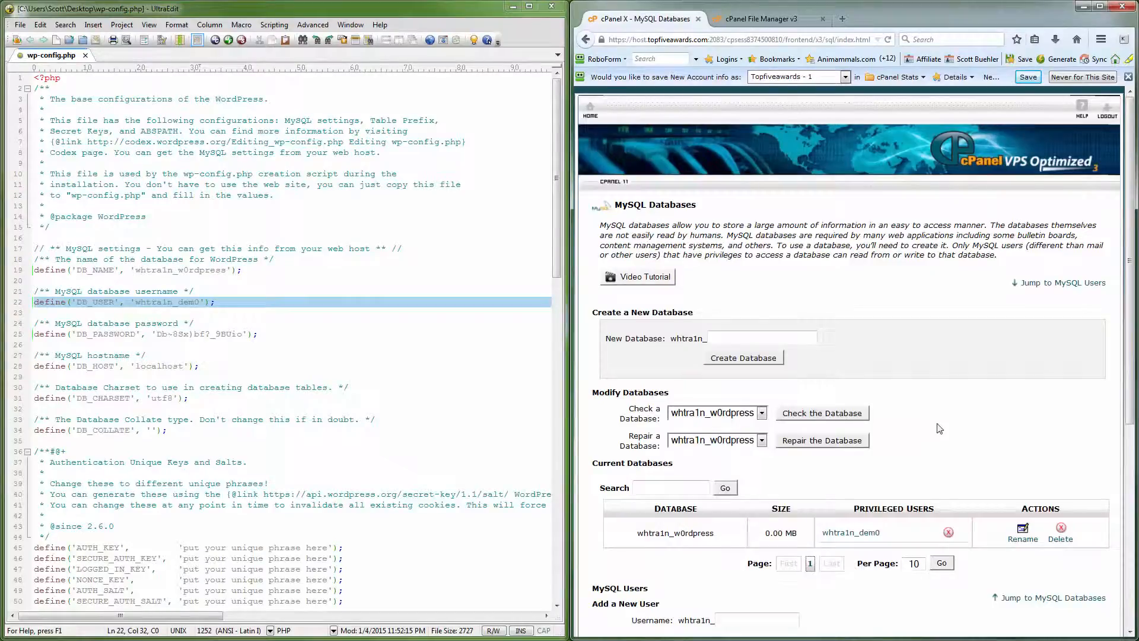
# Step: Switch to the cPanel File Manager and delete wp-config-sample.php from public_html
pyautogui.click(736, 22)
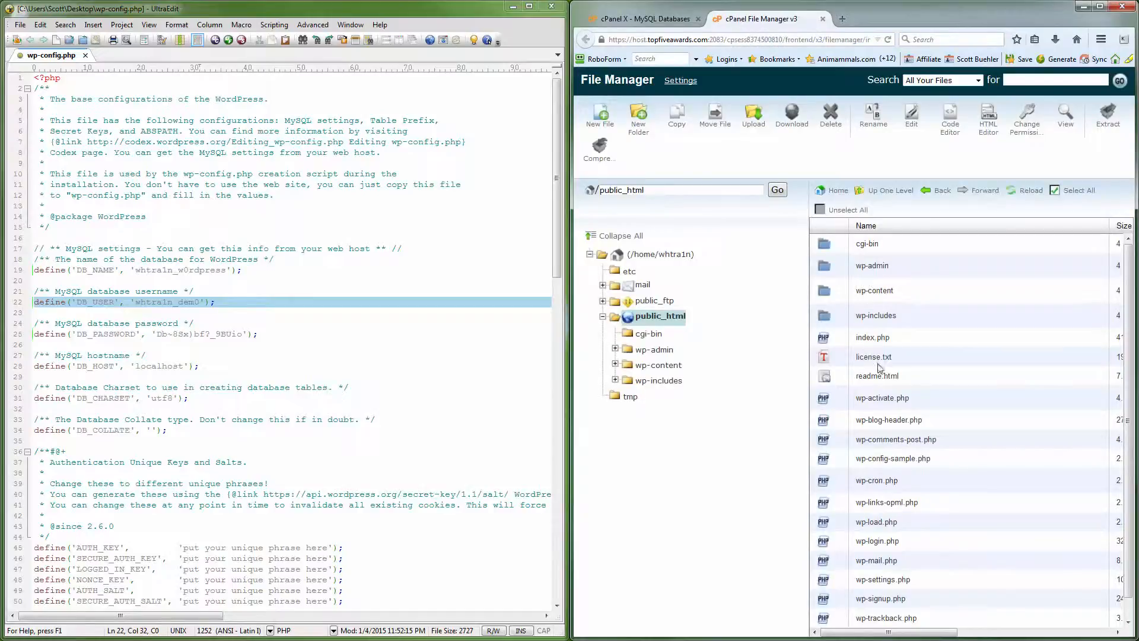
pyautogui.click(937, 464)
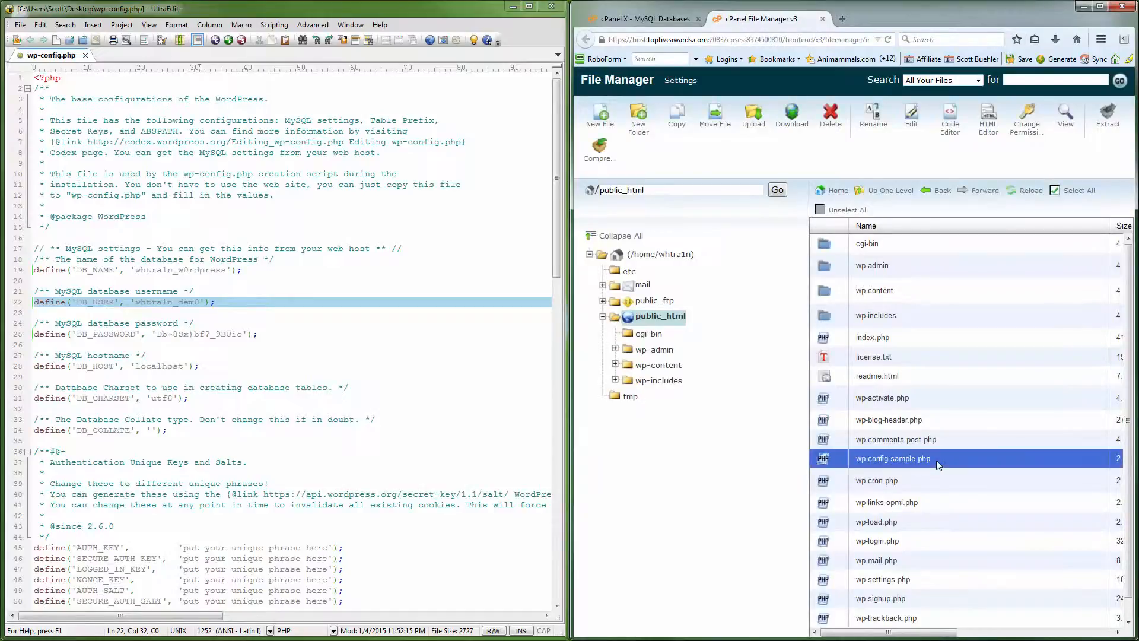
pyautogui.click(831, 118)
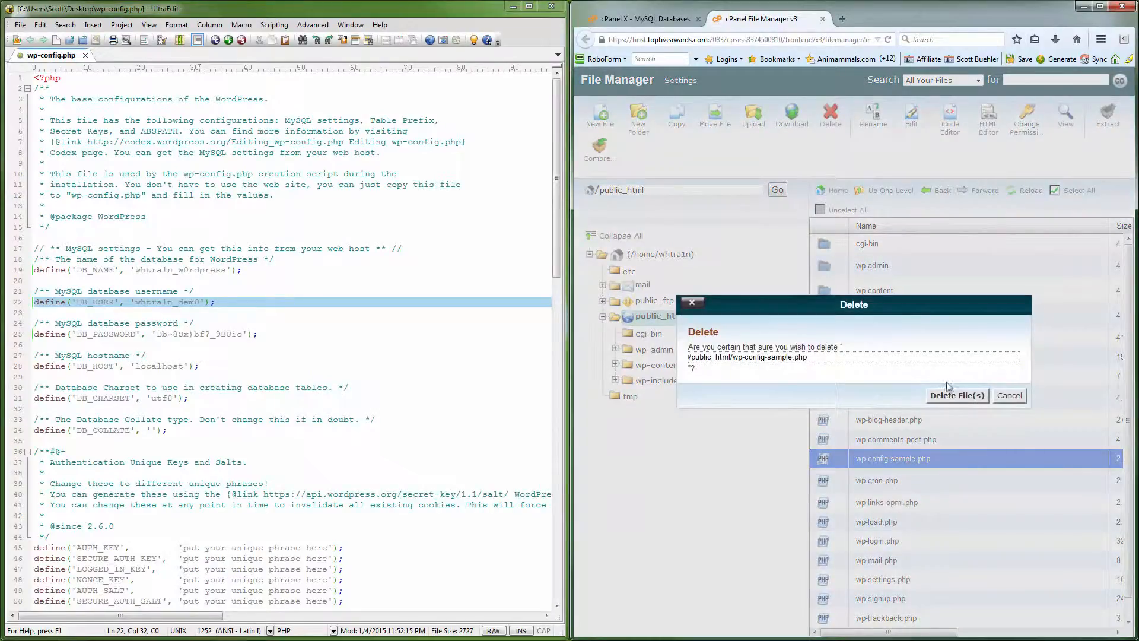
pyautogui.click(956, 395)
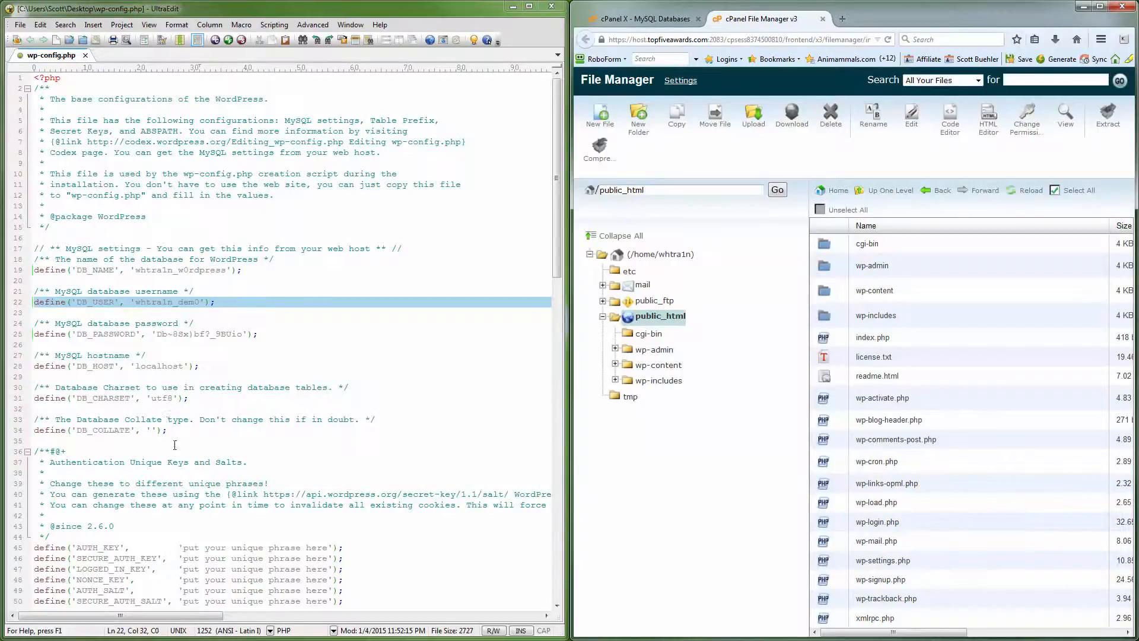
pyautogui.click(242, 505)
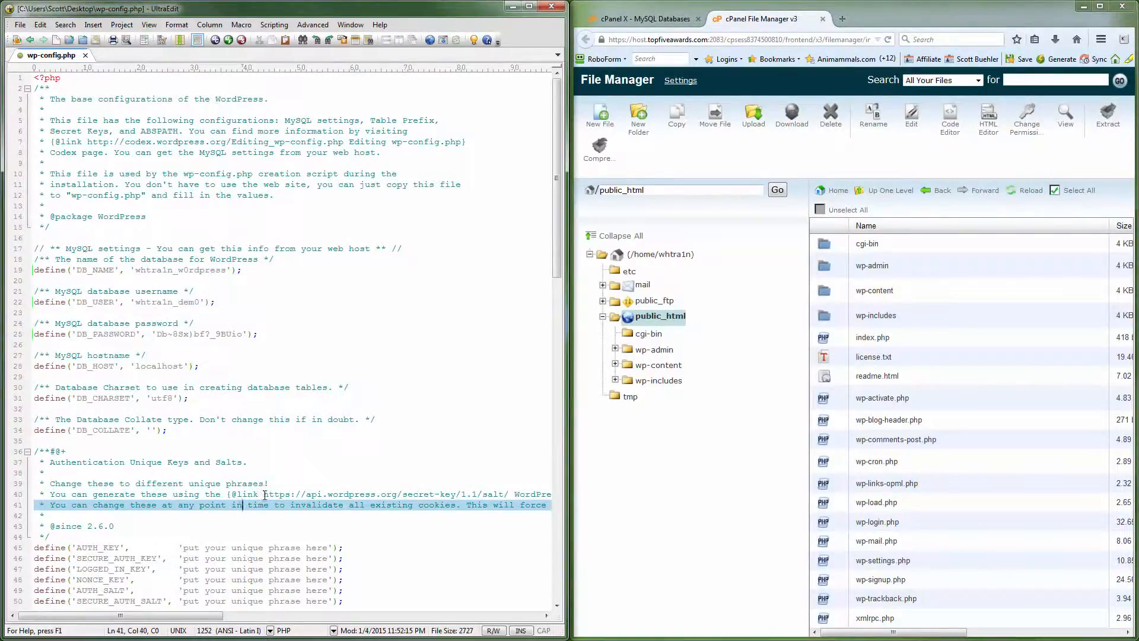
pyautogui.moveTo(265, 495); pyautogui.dragTo(511, 497)
pyautogui.rightClick(498, 496)
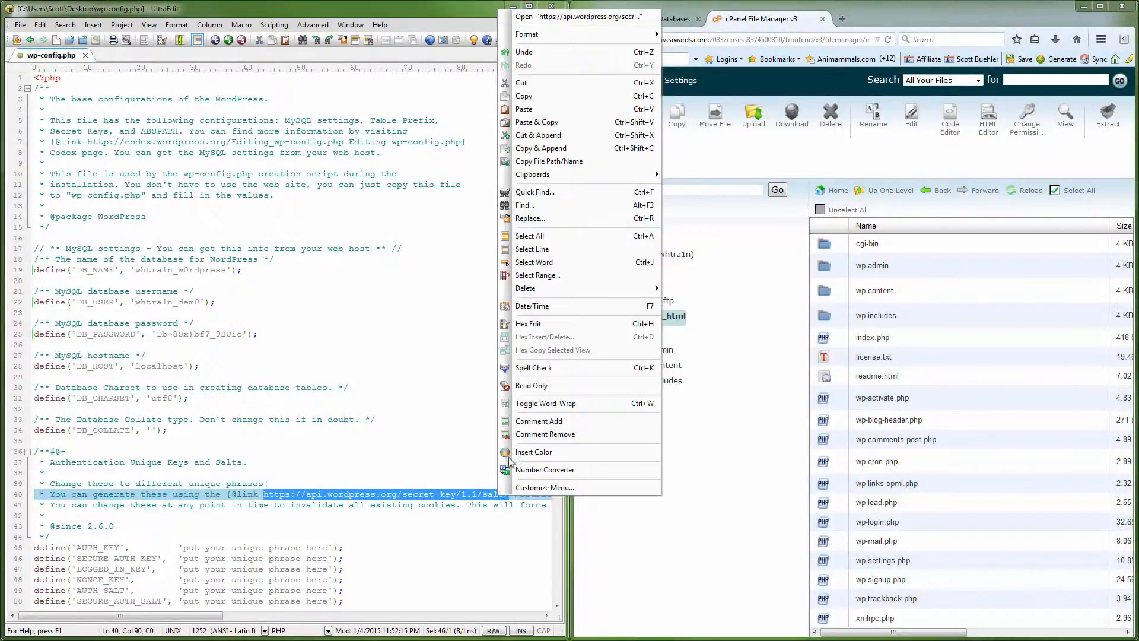
pyautogui.click(553, 101)
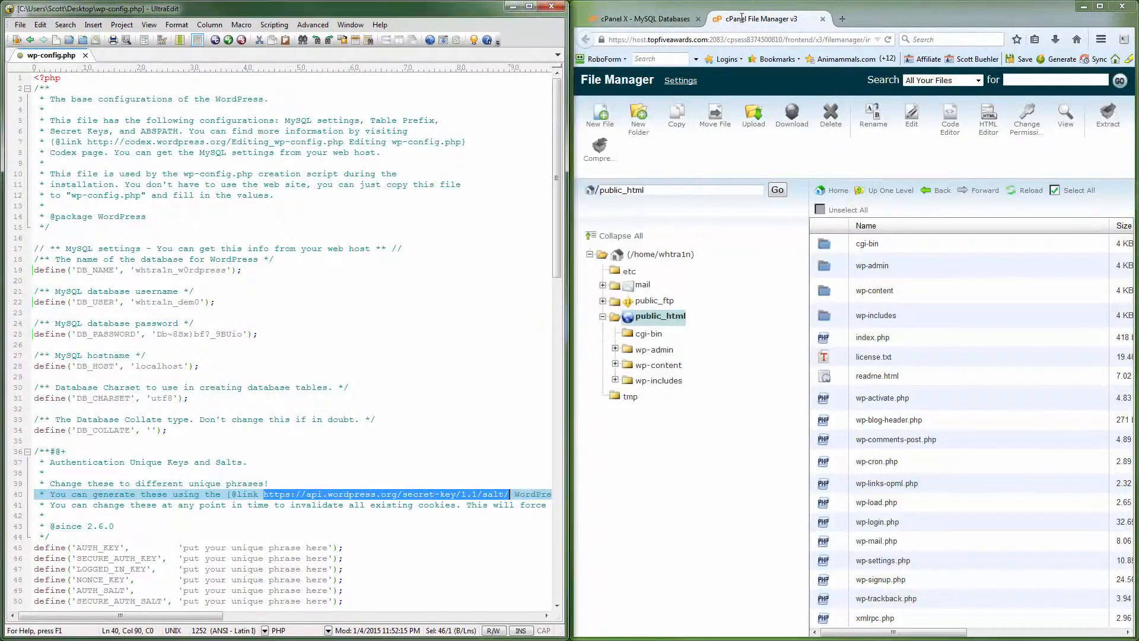
pyautogui.click(843, 20)
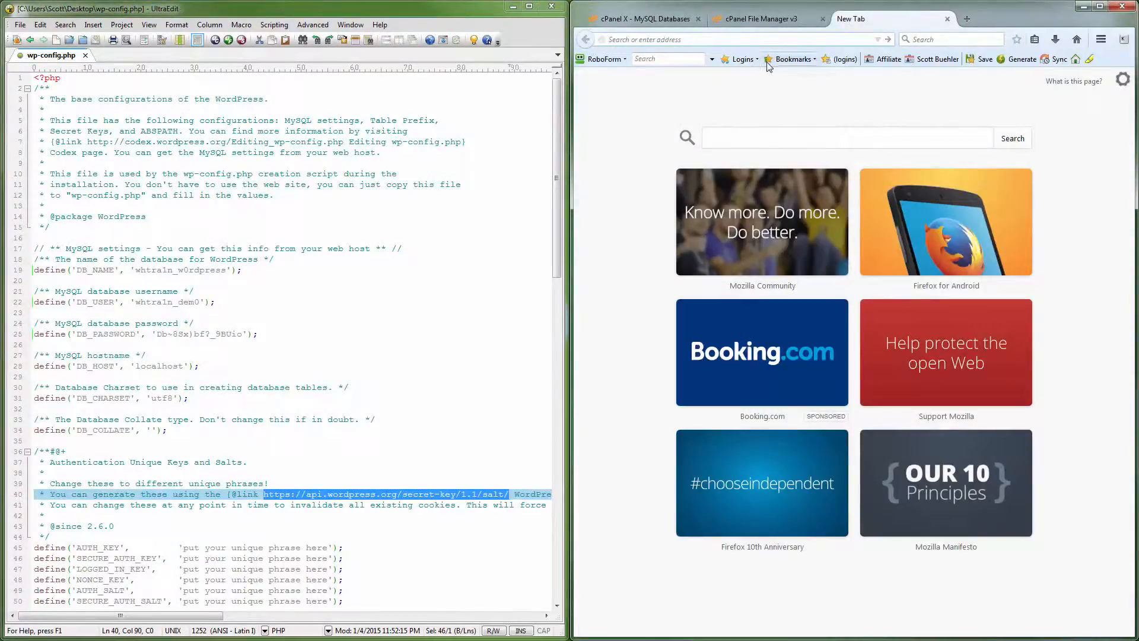
pyautogui.hotkey('ctrl', 'v')
pyautogui.press('Return')
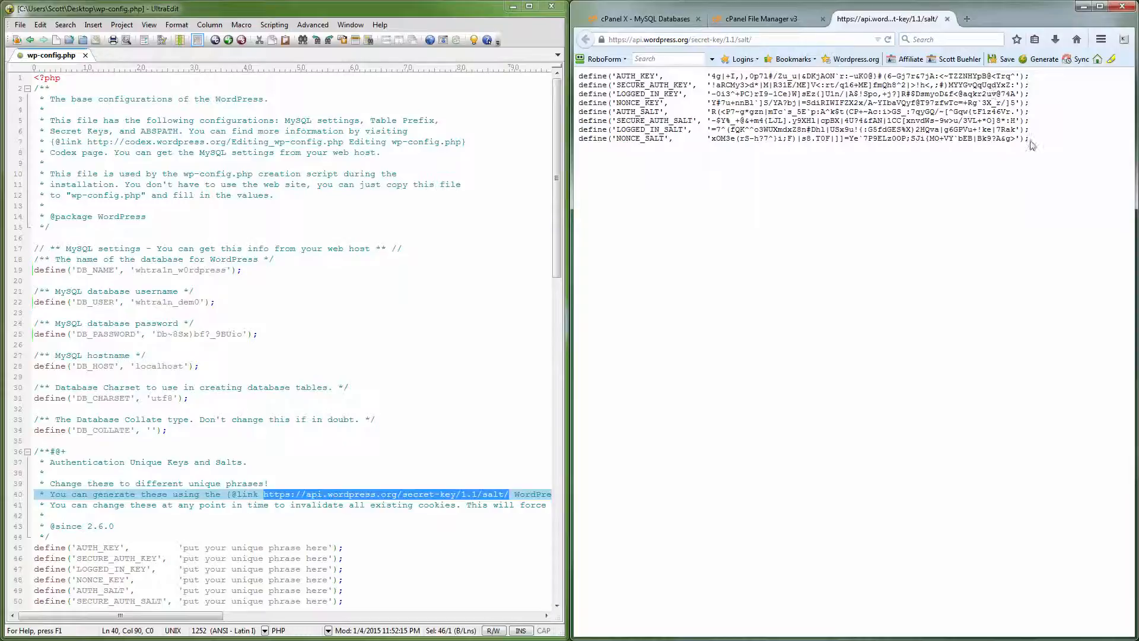
# Step: Copy all eight generated key and salt definitions and paste them over the placeholder AUTH_KEY to NONCE_SALT lines in wp-config.php
pyautogui.moveTo(1033, 139); pyautogui.dragTo(583, 76)
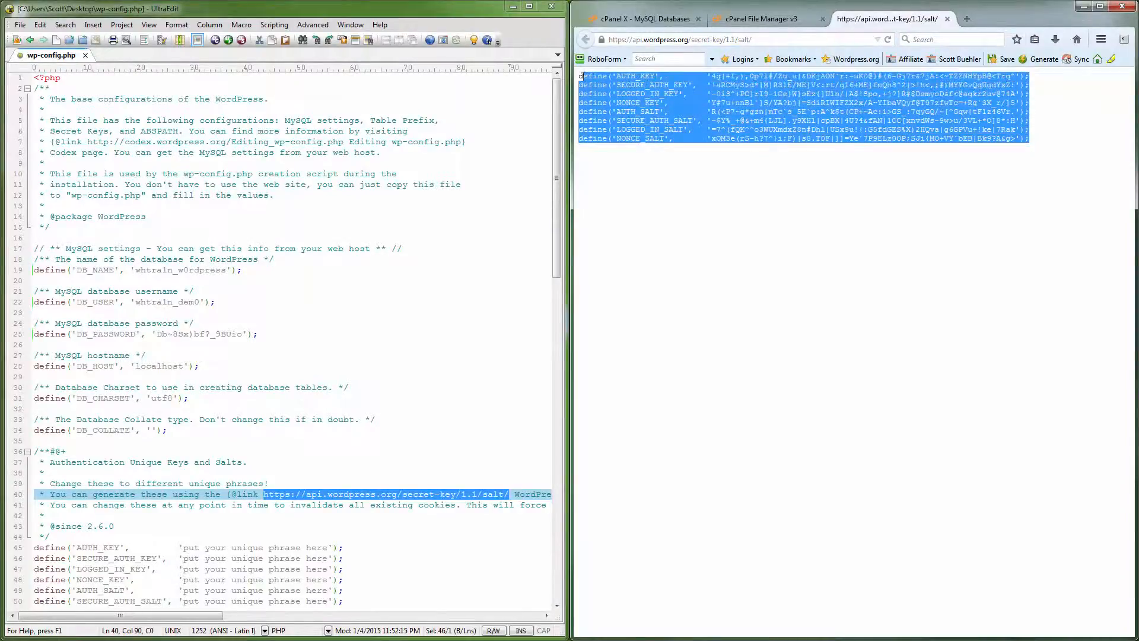
pyautogui.rightClick(586, 78)
pyautogui.click(614, 93)
pyautogui.click(252, 544)
pyautogui.scroll(-2, 252, 544)
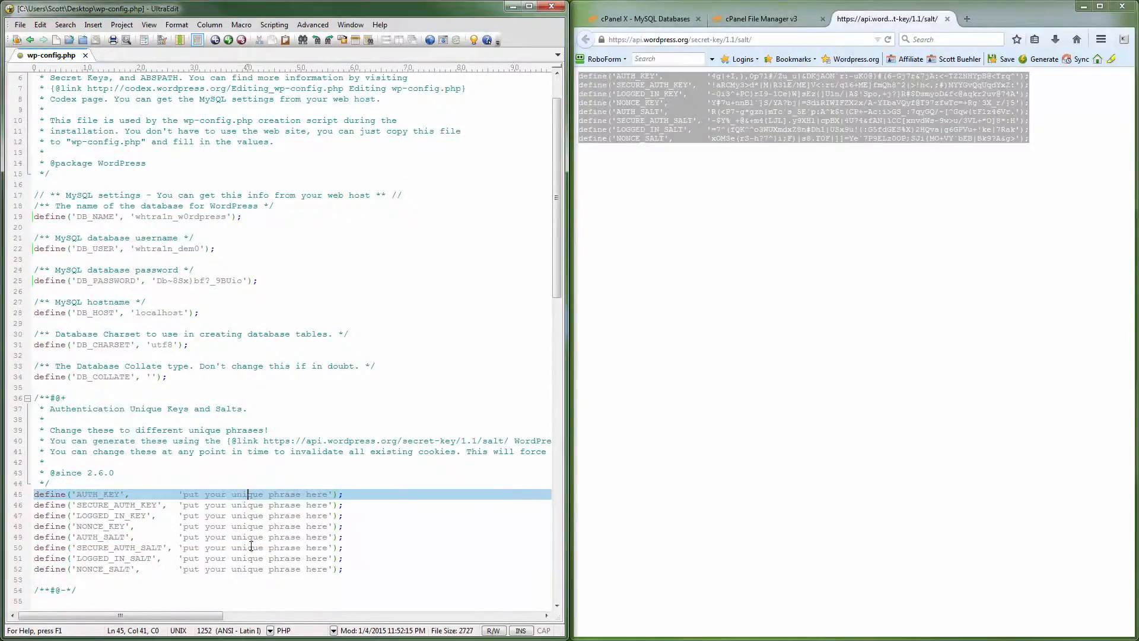
pyautogui.moveTo(353, 516); pyautogui.dragTo(33, 442)
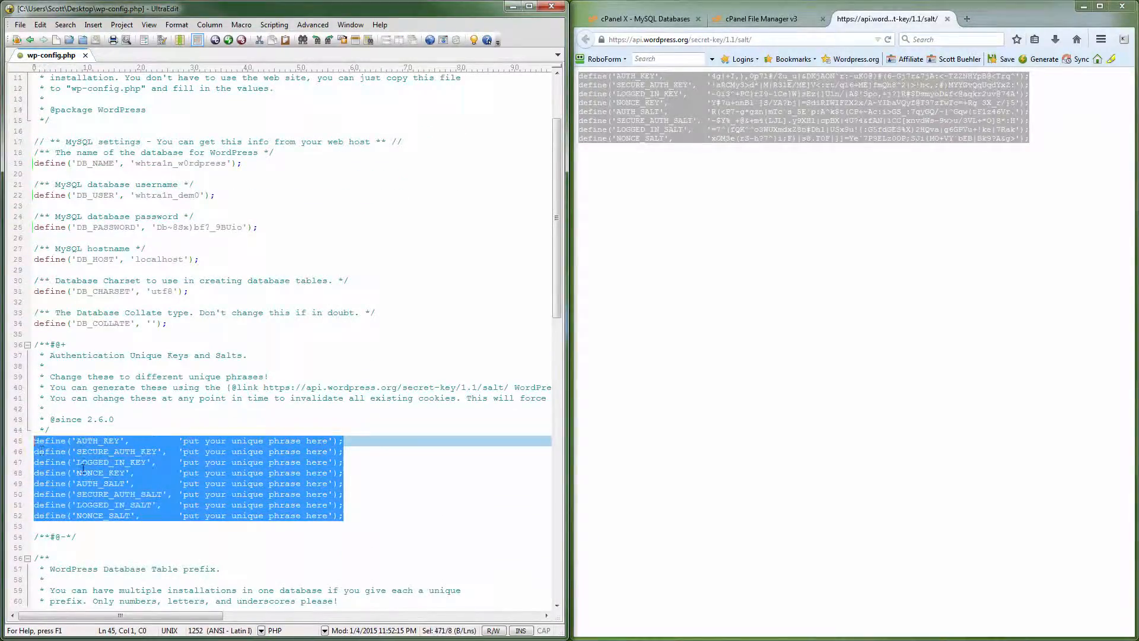
pyautogui.hotkey('ctrl', 'v')
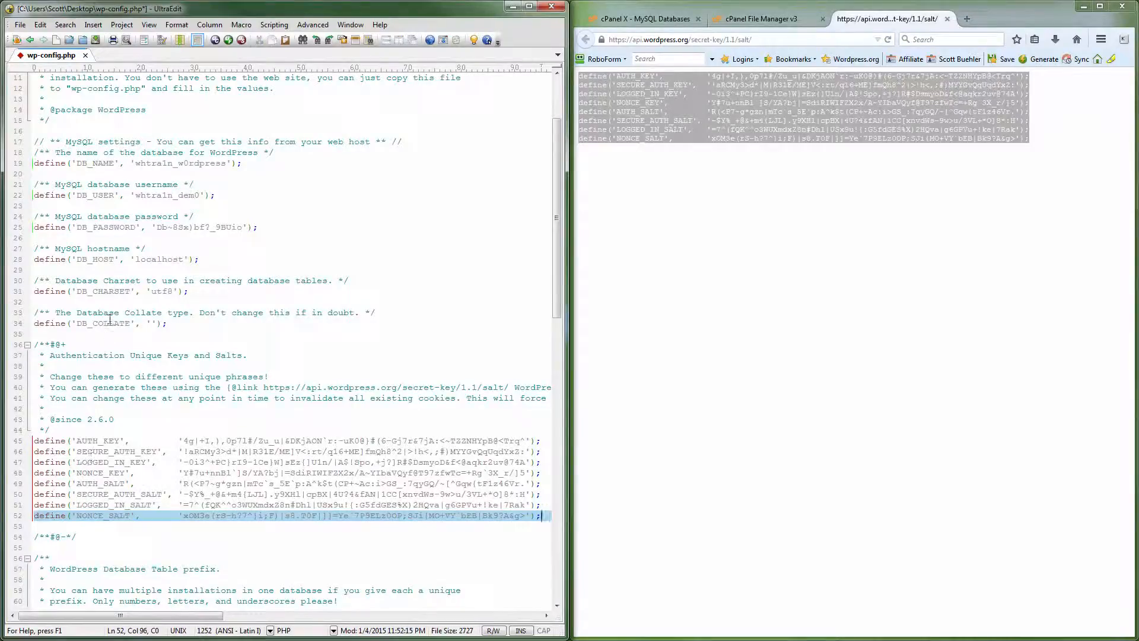
# Step: Save wp-config.php, check its database settings, and close the text editor
pyautogui.click(20, 25)
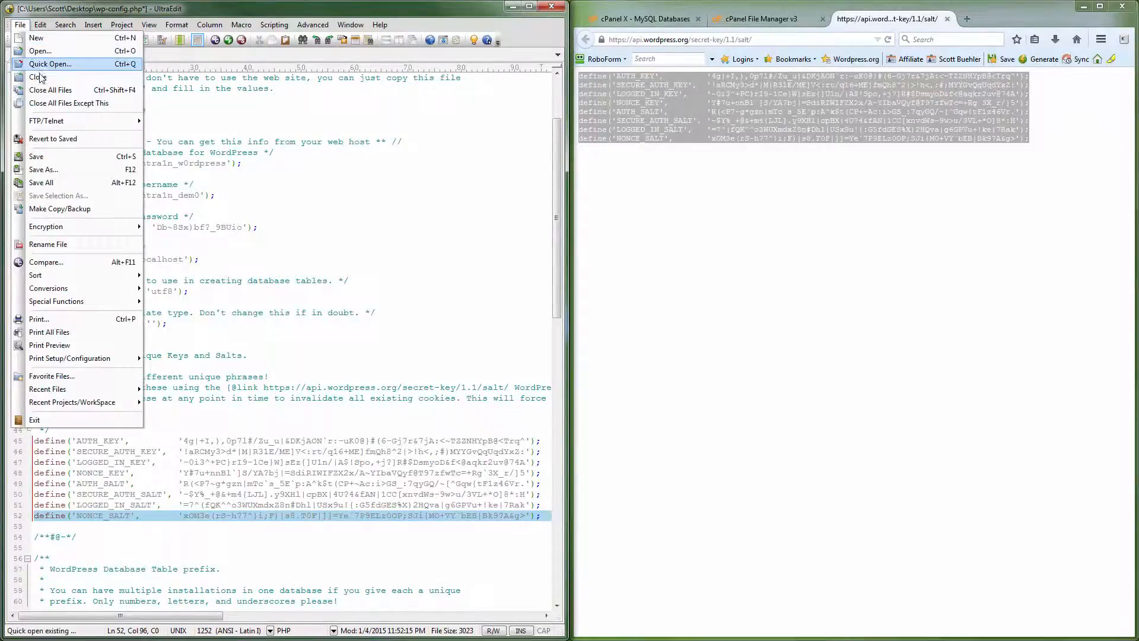
pyautogui.click(36, 156)
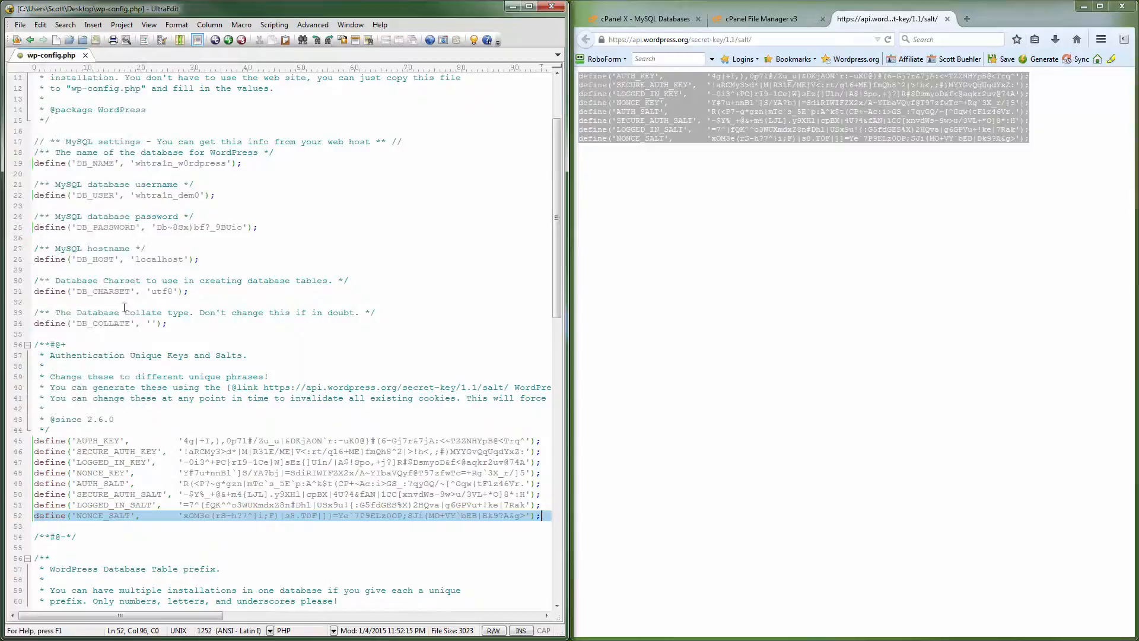
pyautogui.click(169, 357)
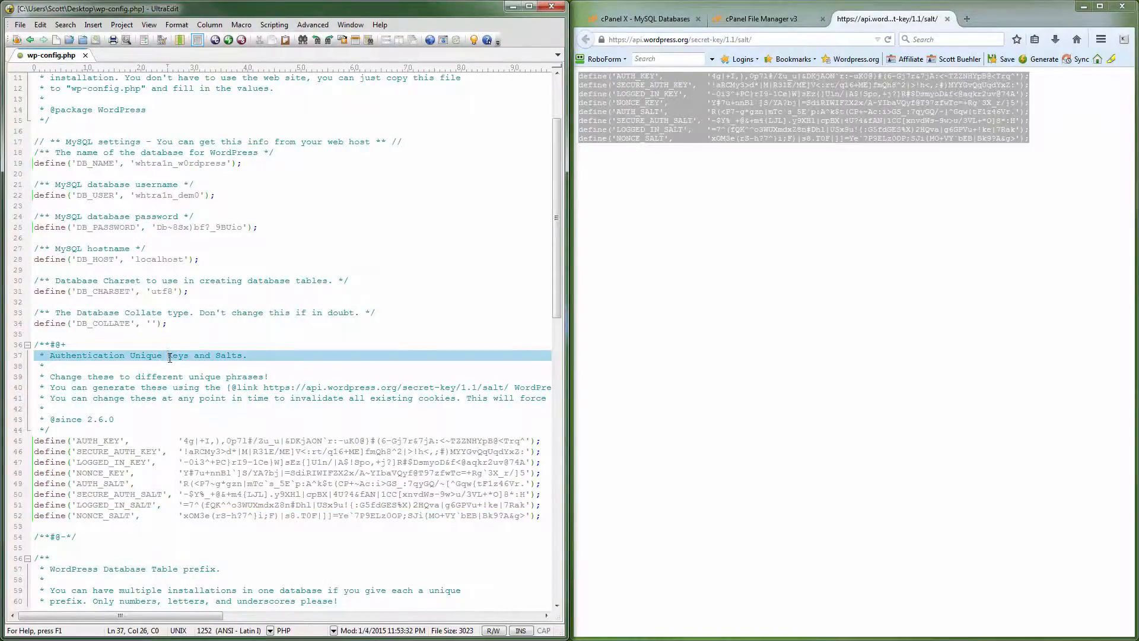
pyautogui.scroll(4, 170, 357)
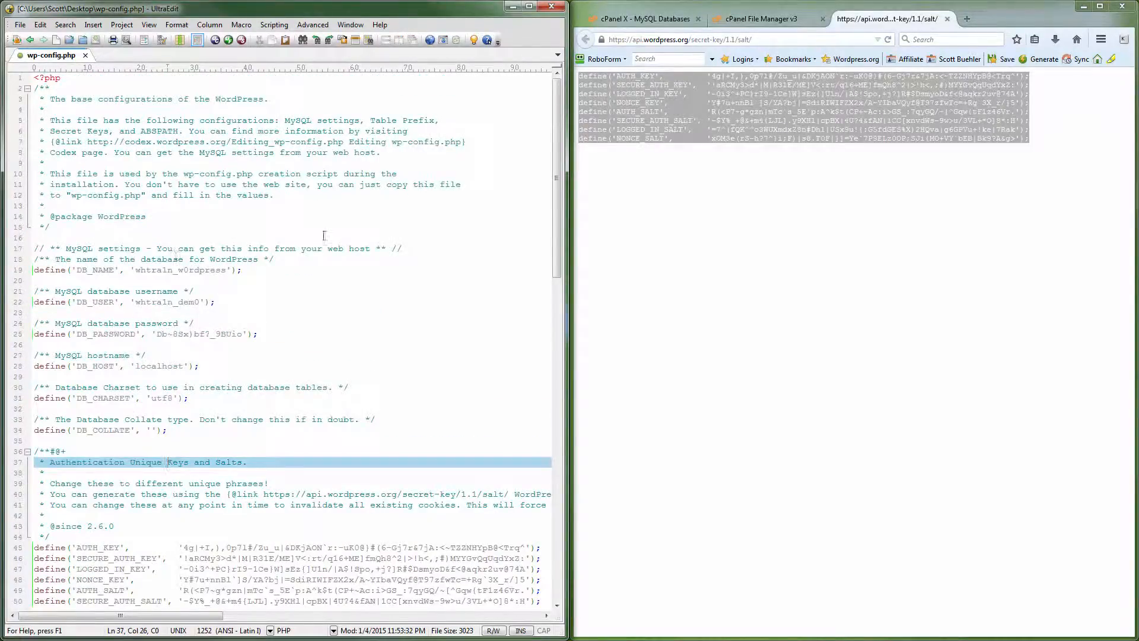
pyautogui.click(556, 12)
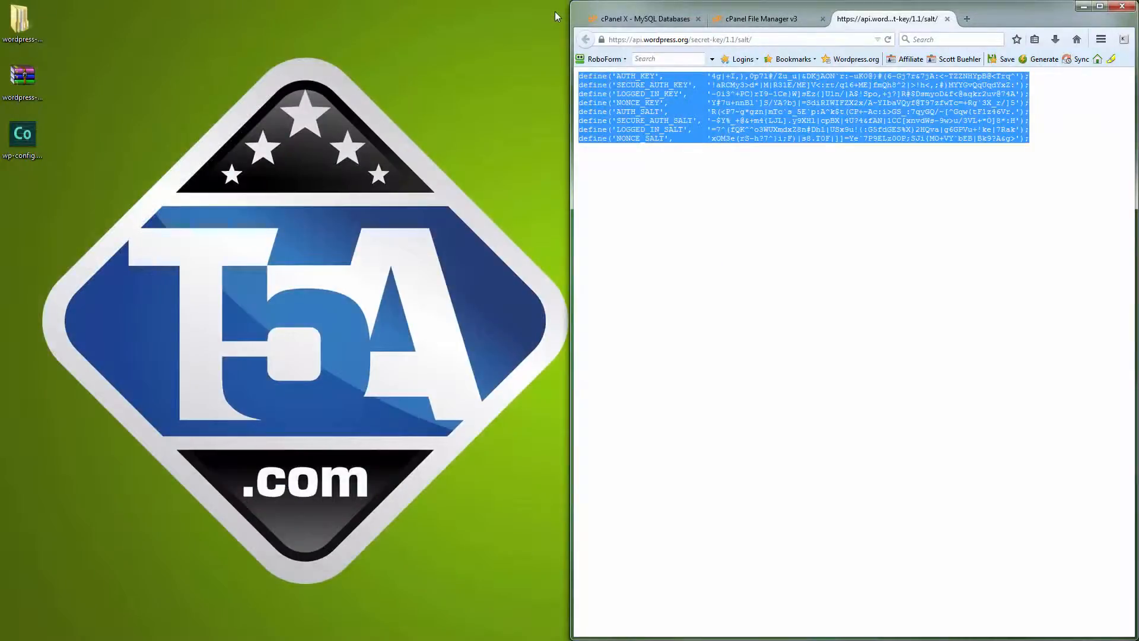
# Step: Widen the browser window over most of the desktop and close the WordPress salt page
pyautogui.click(739, 179)
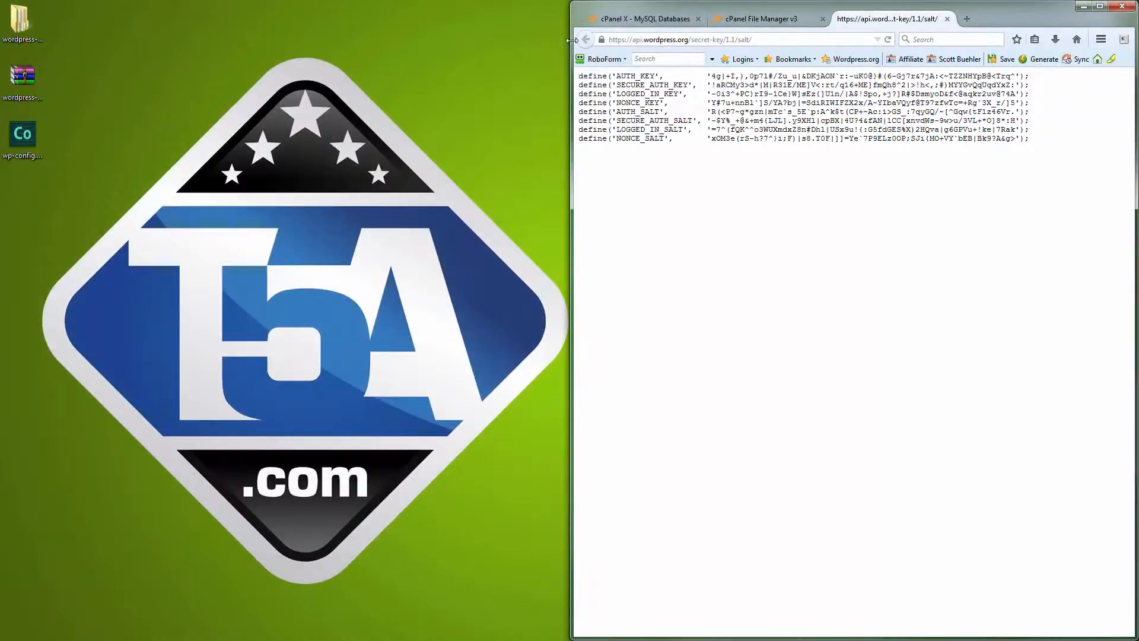
pyautogui.moveTo(571, 45); pyautogui.dragTo(69, 30)
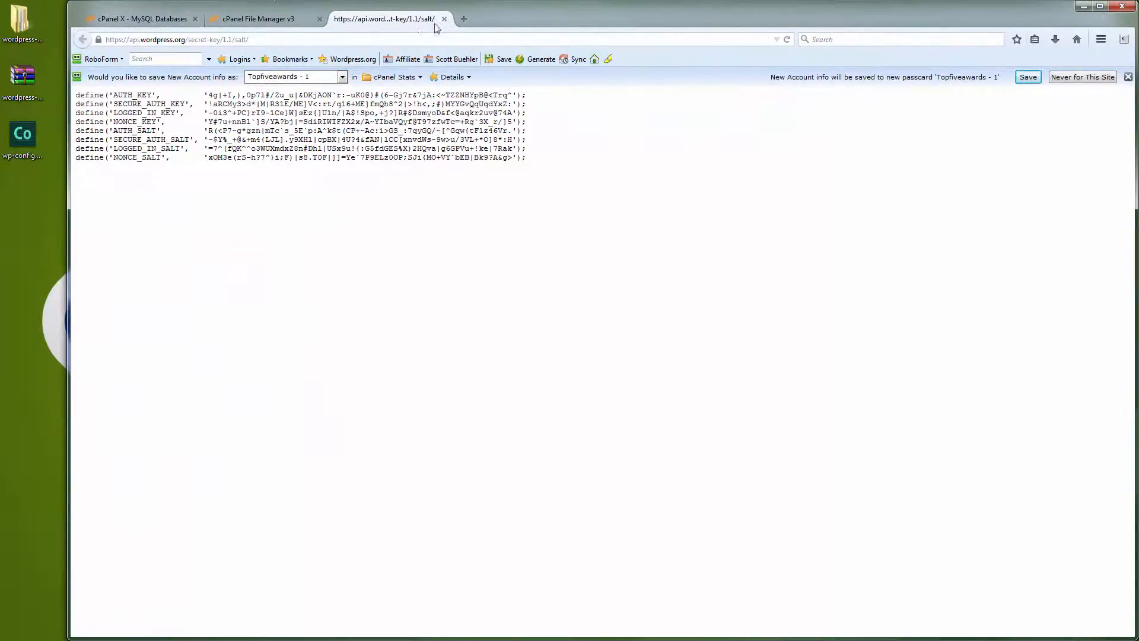
pyautogui.click(444, 18)
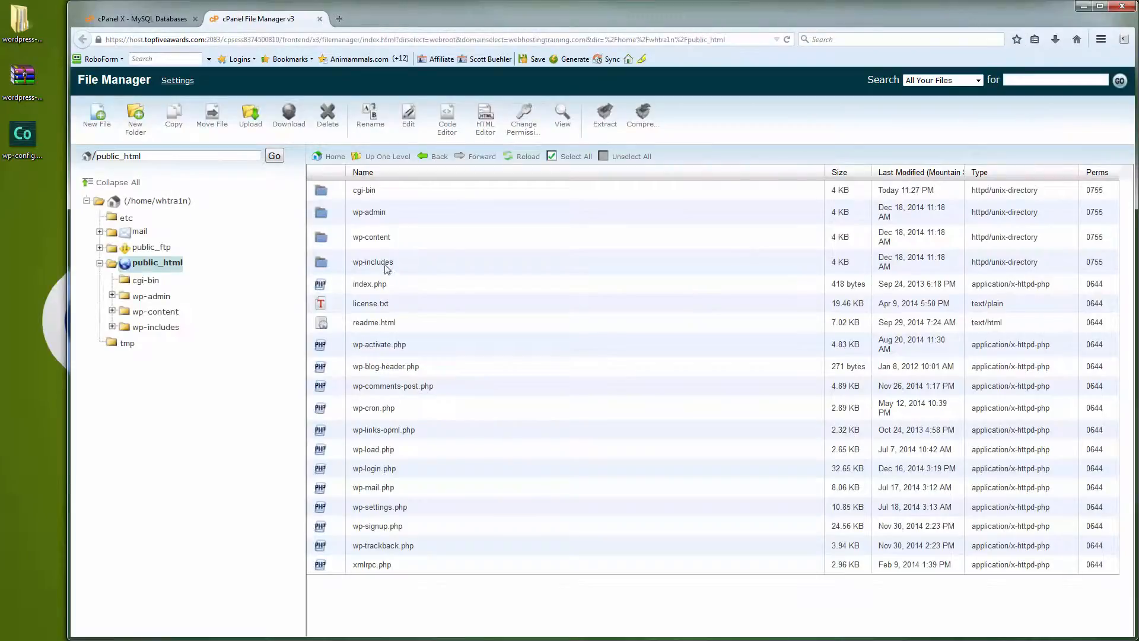
# Step: Upload wp-config.php from the Desktop to public_html, close the upload page, and reload the file listing
pyautogui.click(249, 124)
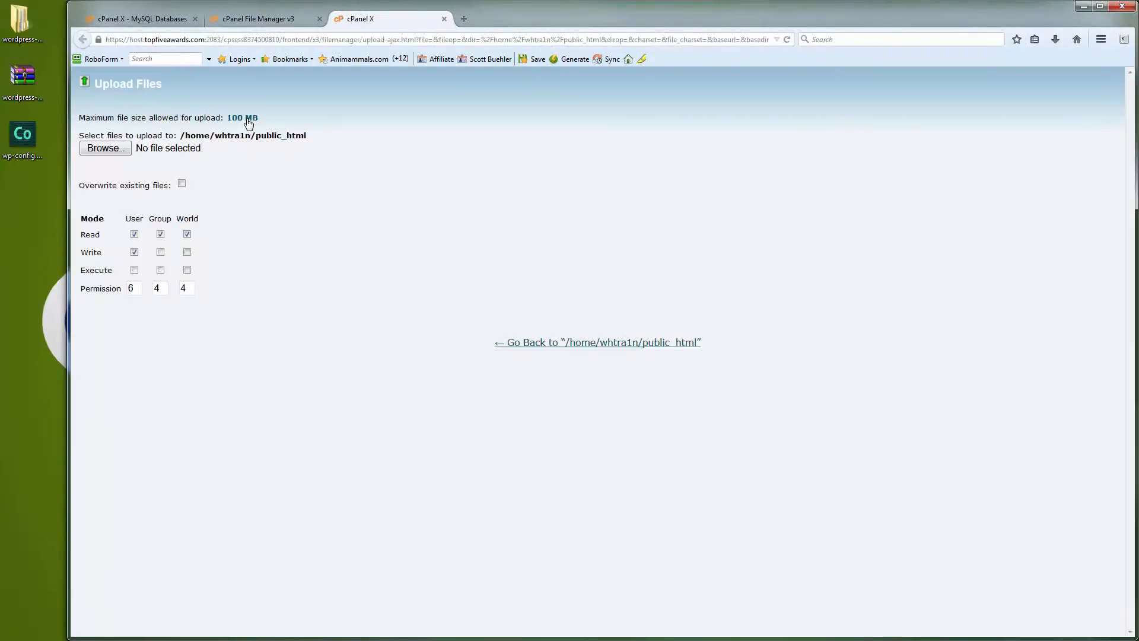
pyautogui.click(106, 148)
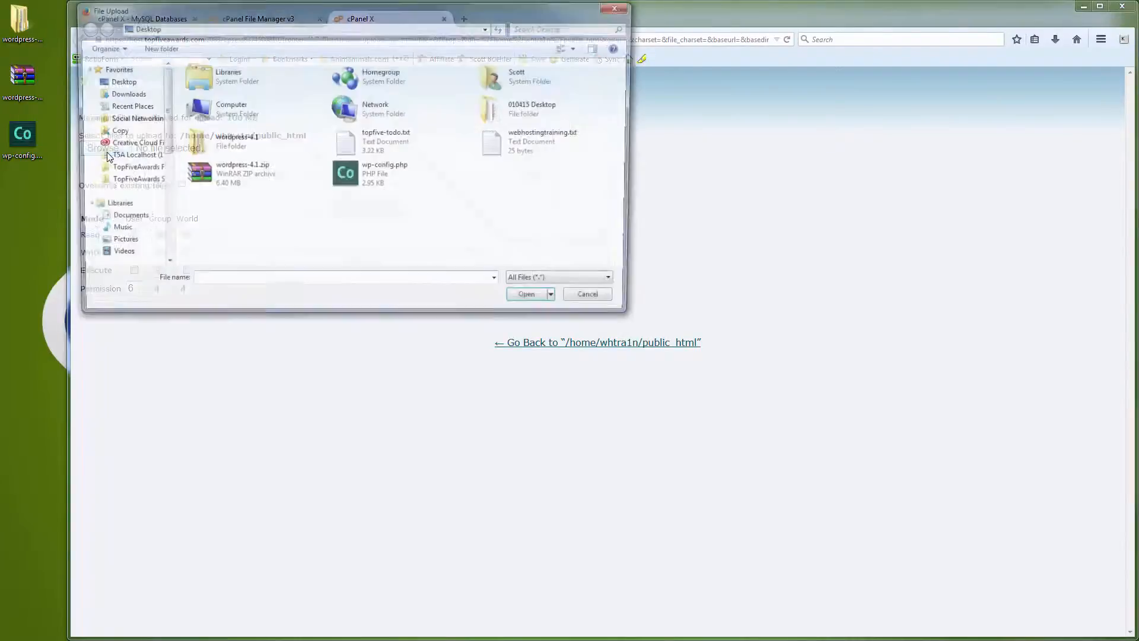
pyautogui.click(359, 178)
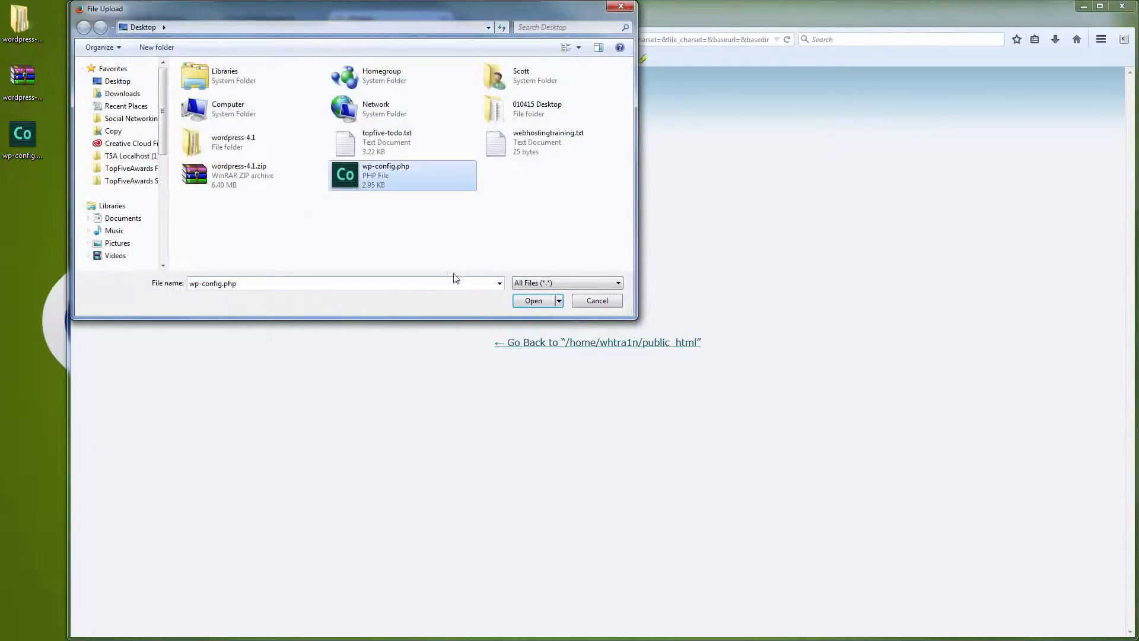
pyautogui.click(534, 301)
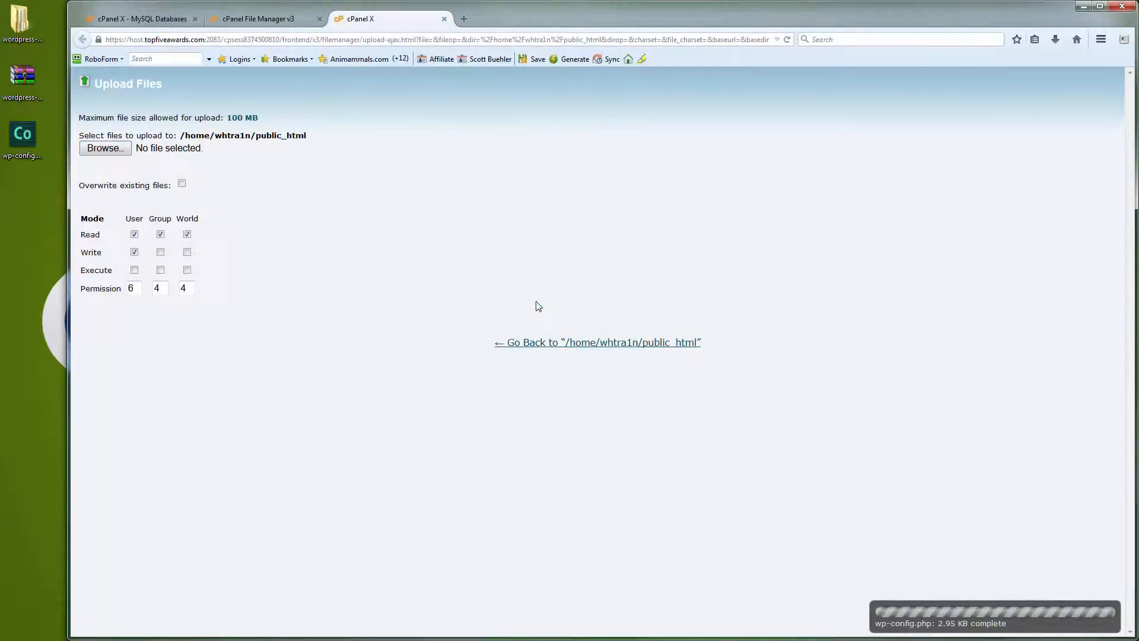
pyautogui.click(445, 19)
pyautogui.click(520, 157)
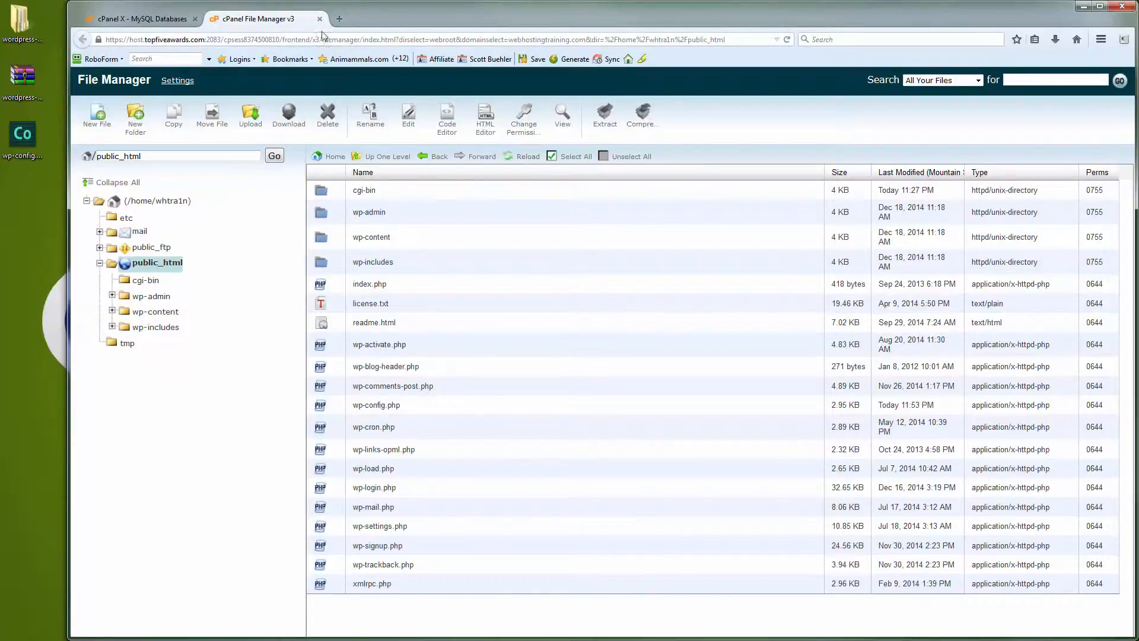
# Step: Open webhostingtraining.com in a new browser tab to start the WordPress installation
pyautogui.click(339, 20)
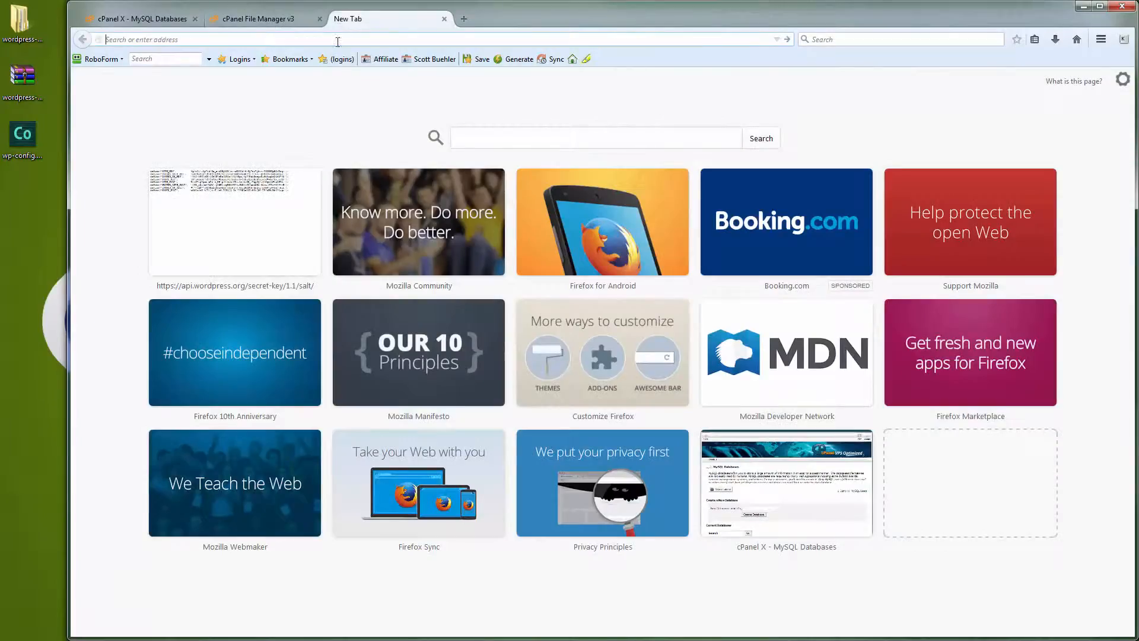
pyautogui.write('webho')
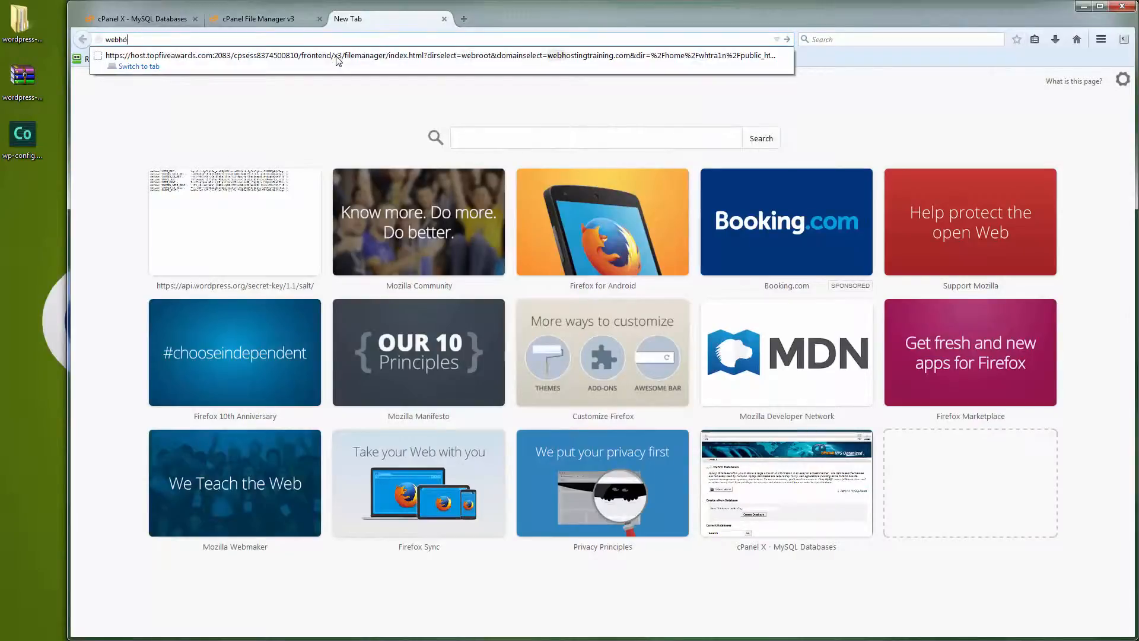
pyautogui.write('stingtraining')
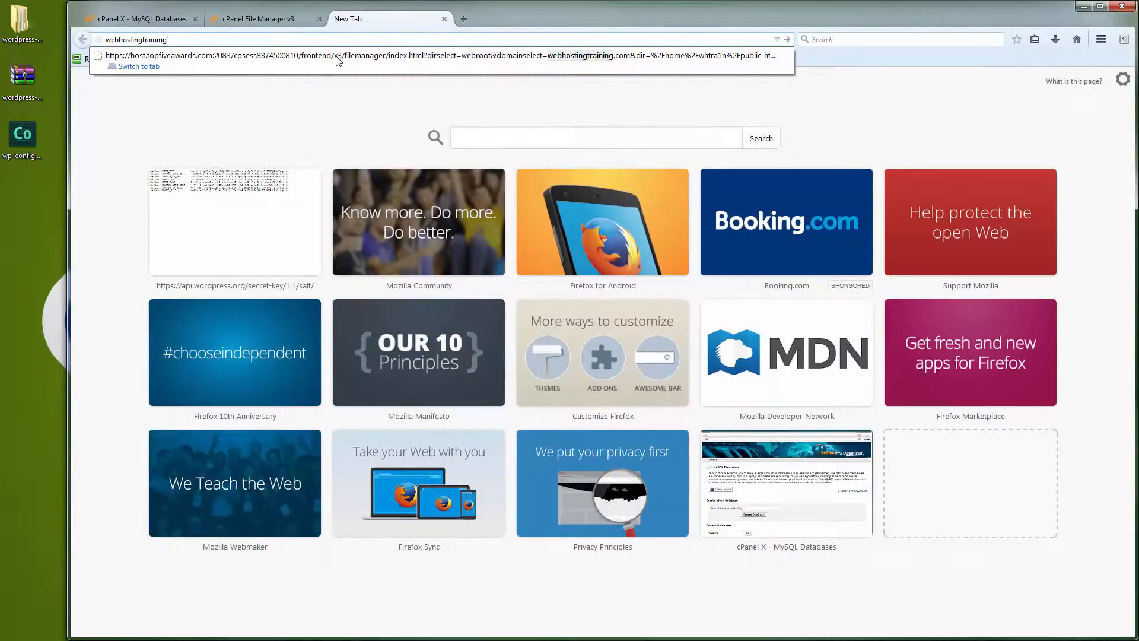
pyautogui.hotkey('ctrl', 'Return')
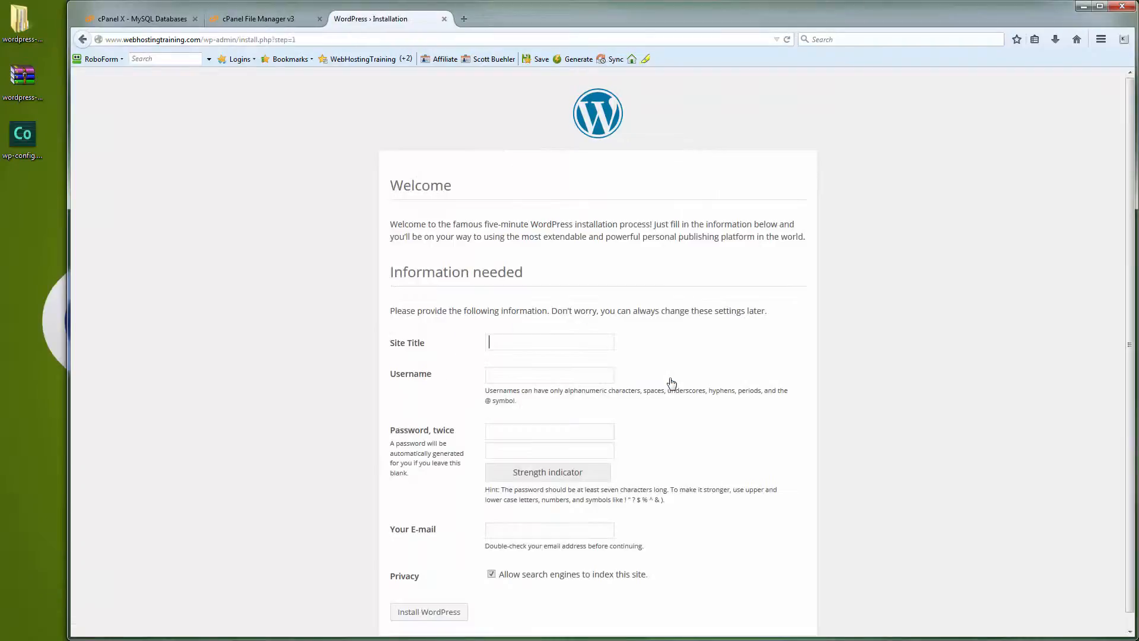
# Step: Enter Web Hosting Training as the site title and fill in the administrator username
pyautogui.scroll(-1, 593, 356)
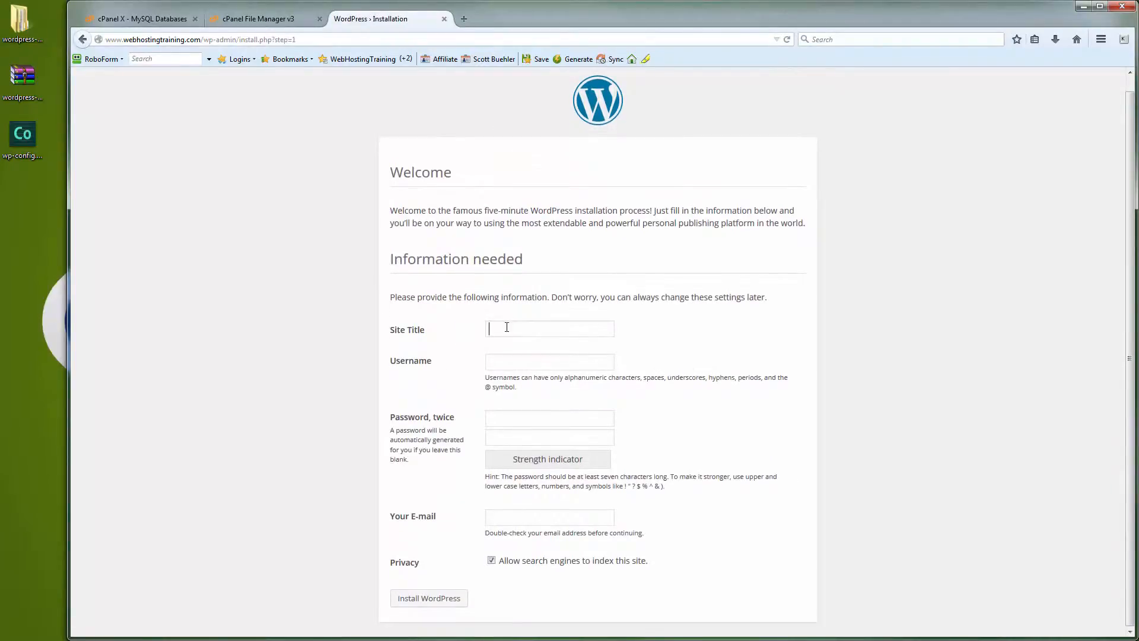
pyautogui.write('Web Hosting Training')
pyautogui.press('Tab')
pyautogui.write('scott')
pyautogui.press('Tab')
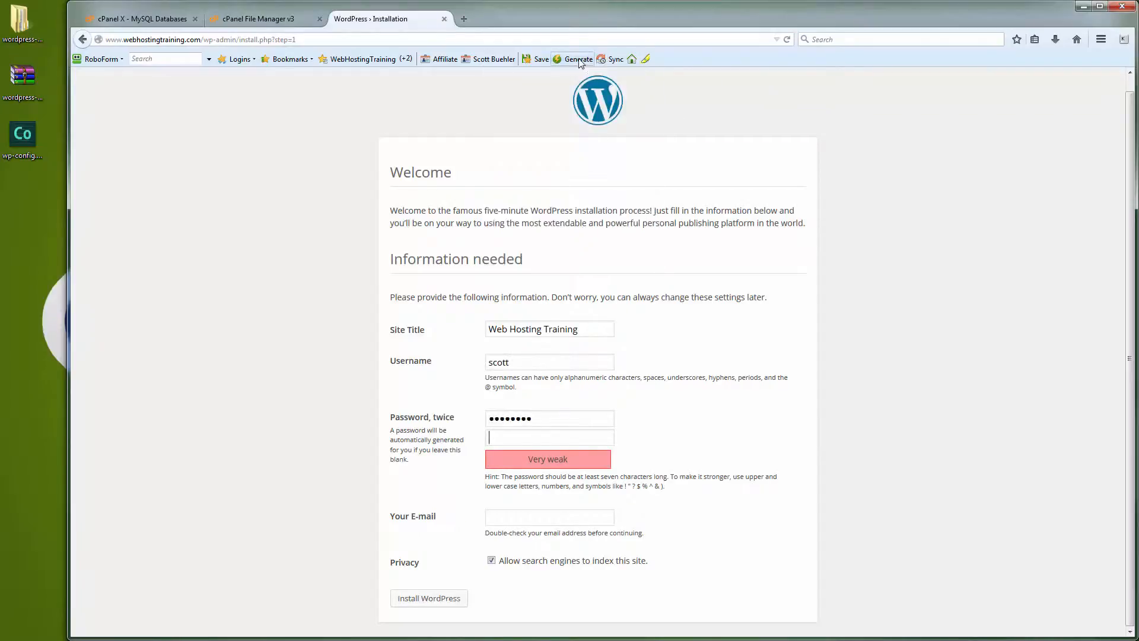
# Step: Generate a new 16-character password, enter it in both password fields, and fill in the administrator's e-mail
pyautogui.click(579, 60)
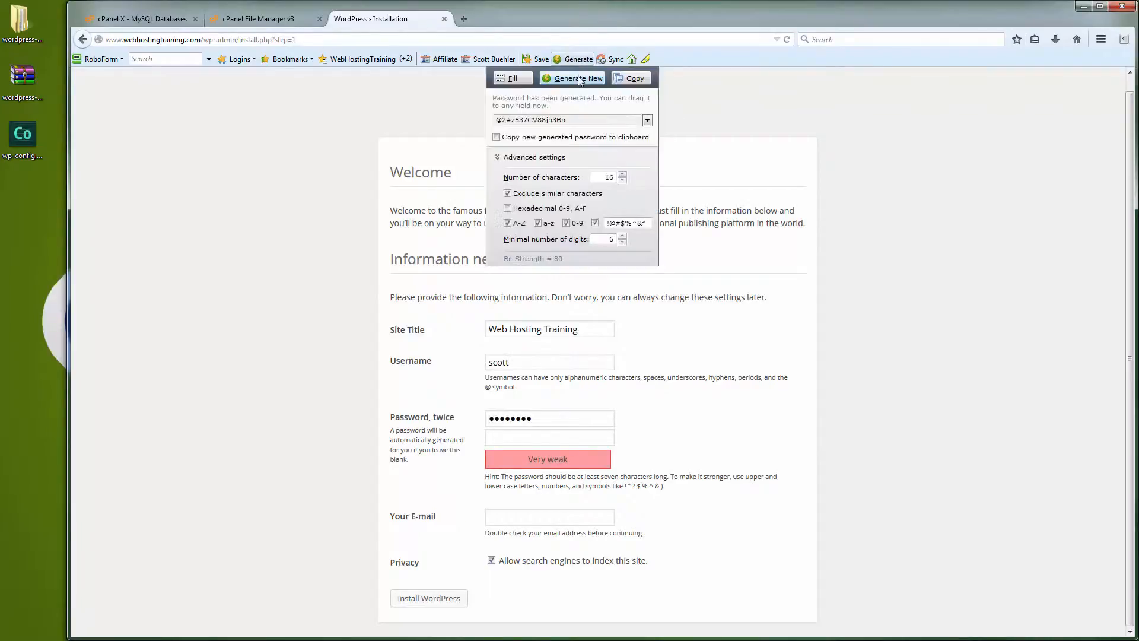
pyautogui.click(580, 79)
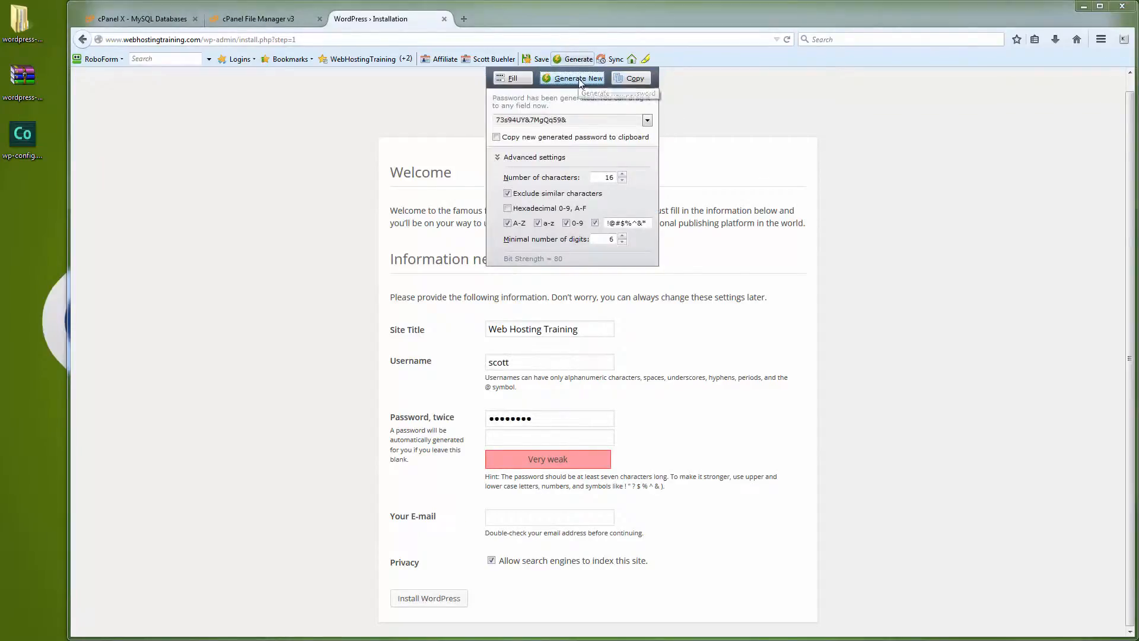
pyautogui.click(628, 79)
pyautogui.click(546, 420)
pyautogui.moveTo(547, 420); pyautogui.dragTo(484, 419)
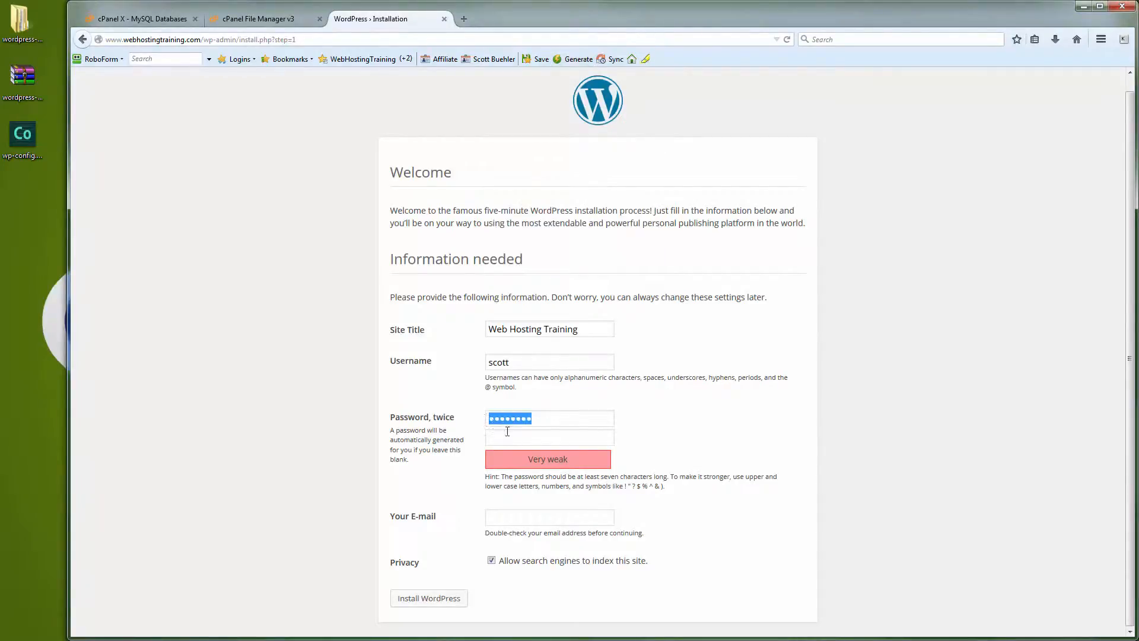
pyautogui.hotkey('ctrl', 'v')
pyautogui.hotkey('ctrl', 'v')
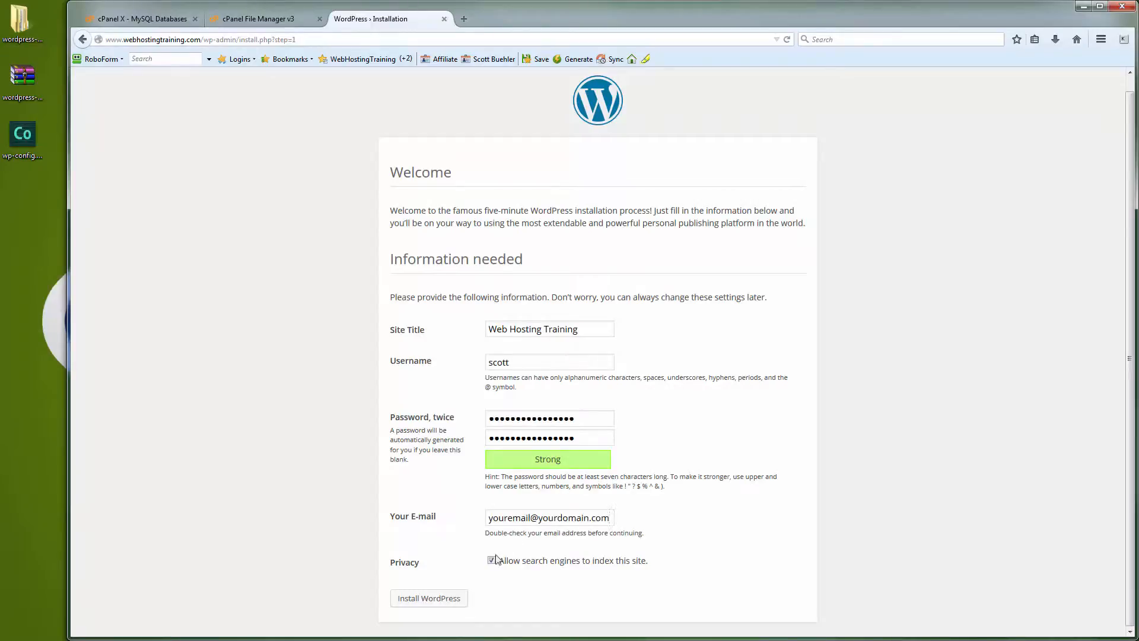
# Step: Install WordPress, dismissing the offer to save the account info, and proceed to the login page
pyautogui.click(453, 601)
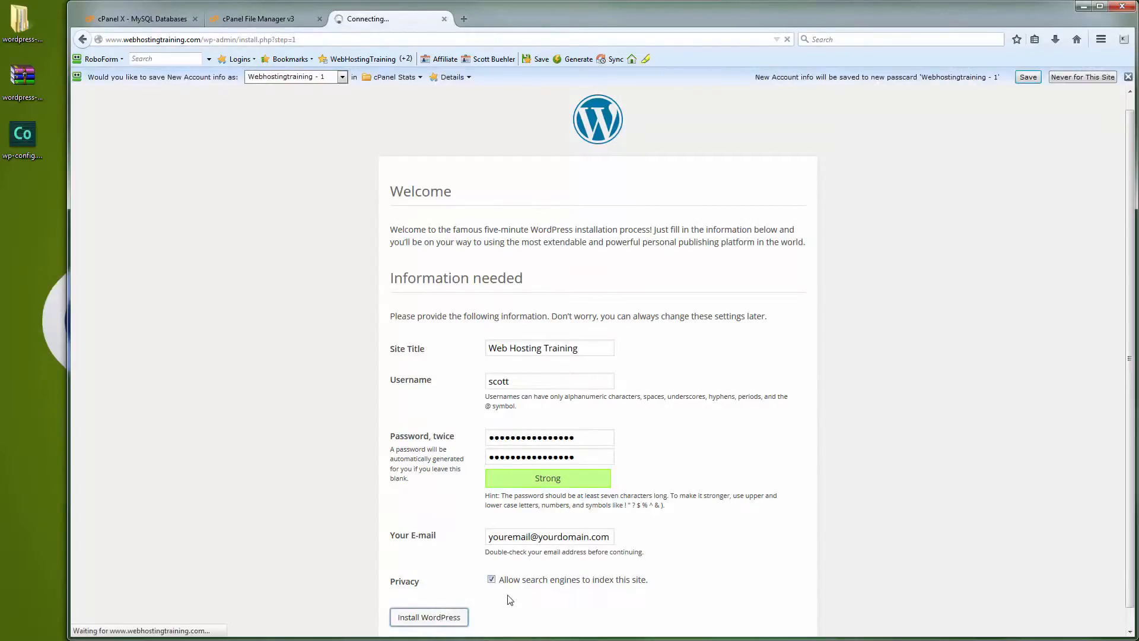
pyautogui.click(1128, 77)
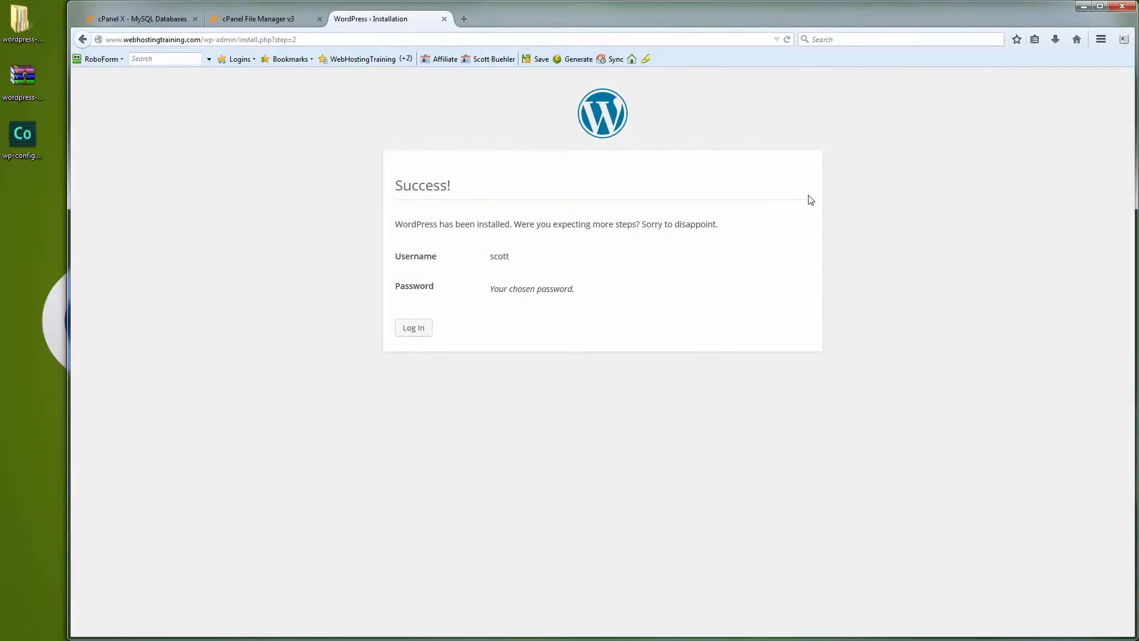
pyautogui.click(426, 329)
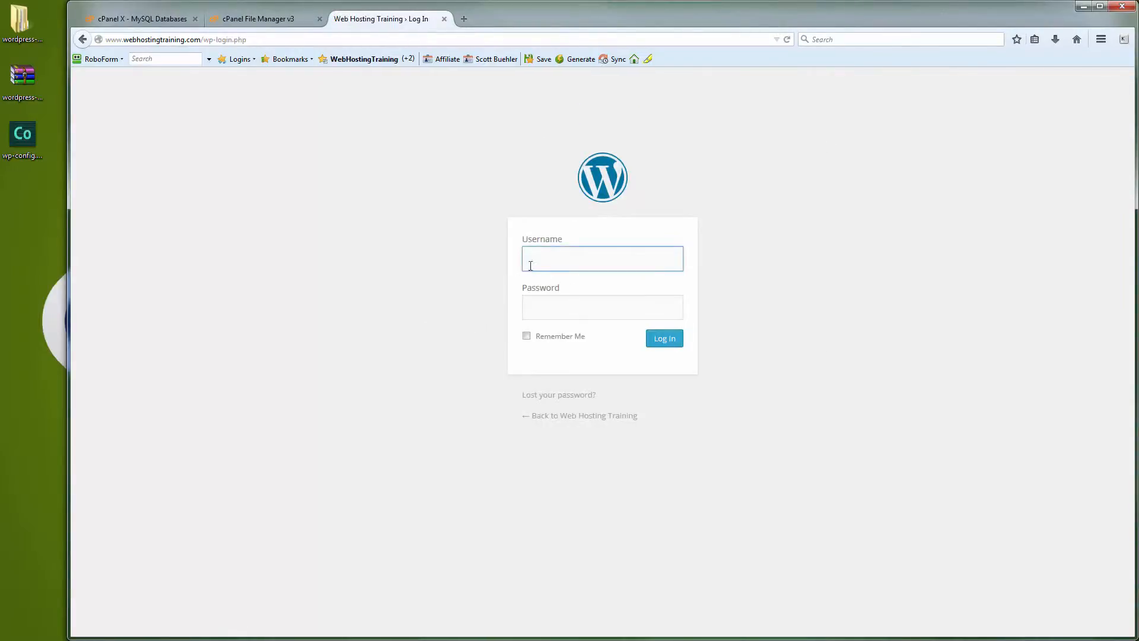
# Step: Log in to WordPress with the administrator username and password, with Remember Me enabled
pyautogui.write('scott')
pyautogui.press('Tab')
pyautogui.hotkey('ctrl', 'v')
pyautogui.click(526, 336)
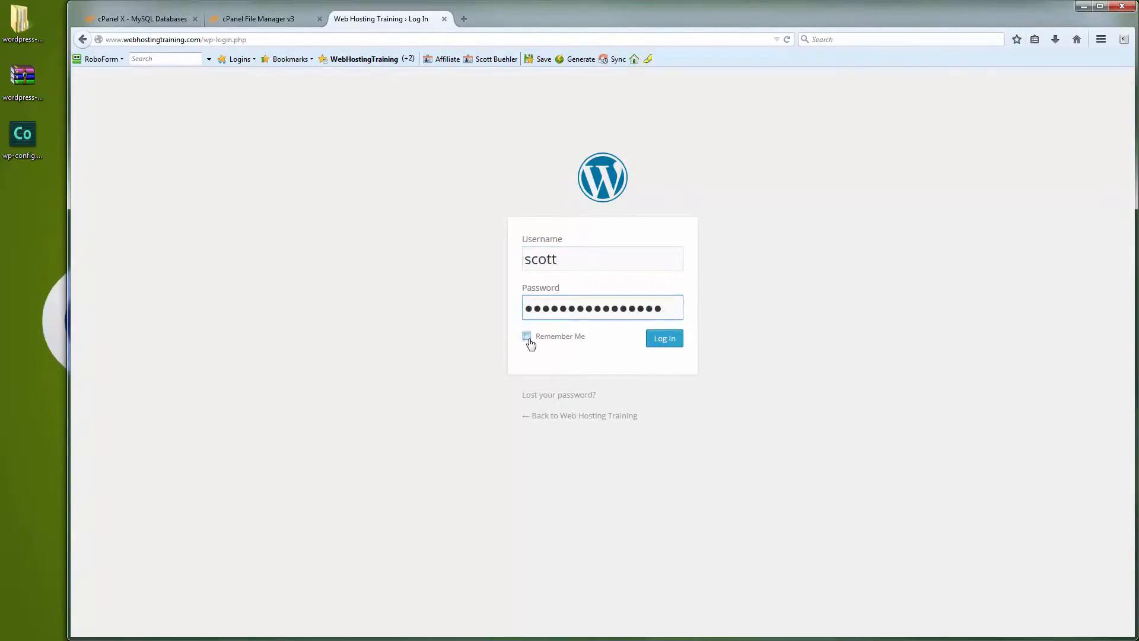
pyautogui.click(666, 343)
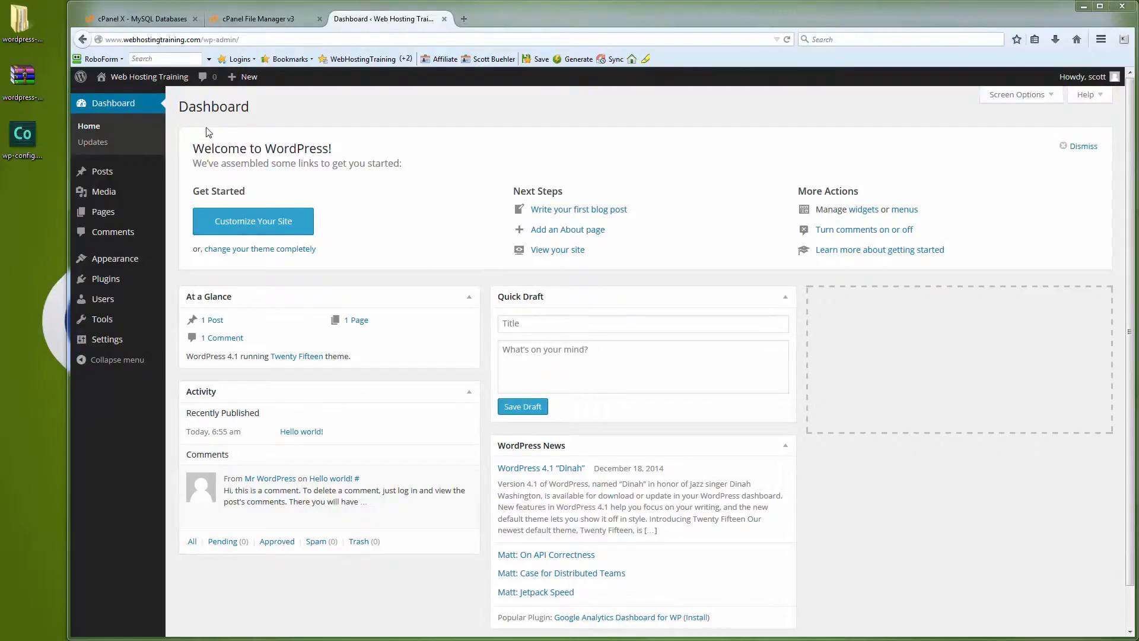
# Step: Visit the public Web Hosting Training site from the WordPress dashboard
pyautogui.moveTo(150, 79)
pyautogui.click(118, 102)
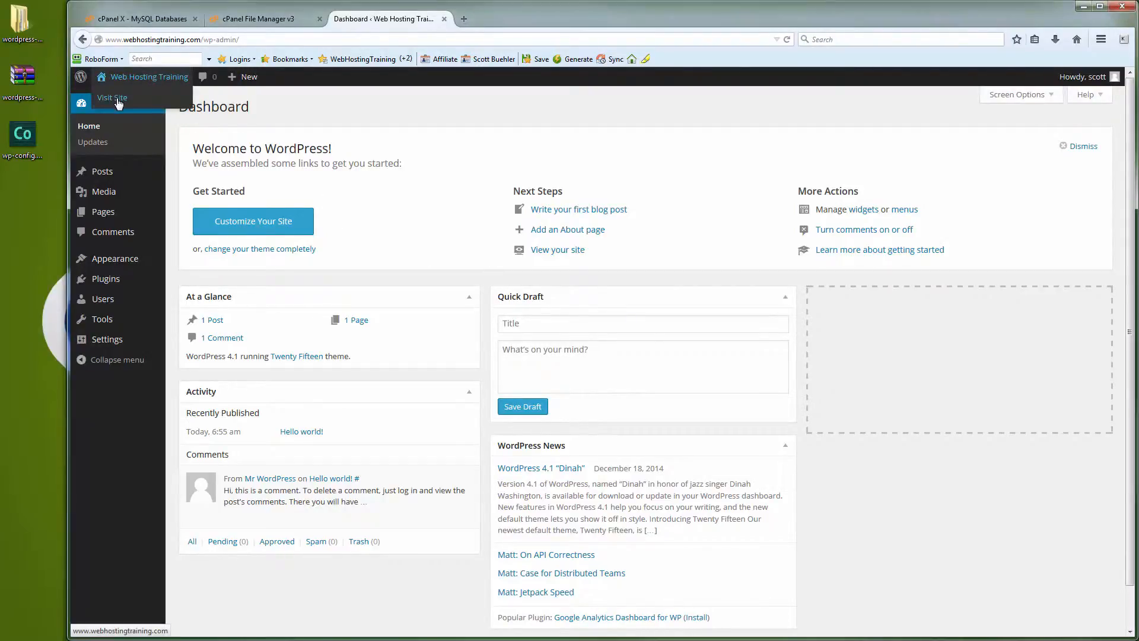